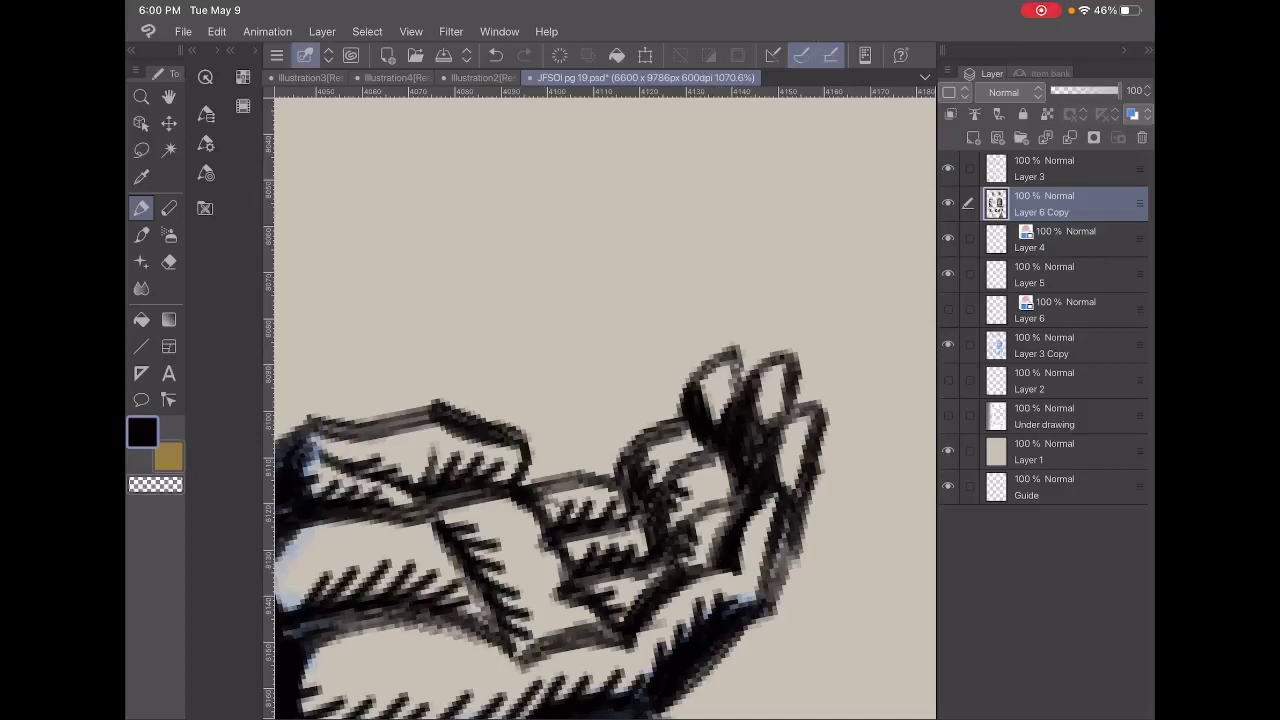
# Ink short black hatch strokes on the outstretched hand's palm edge and fingertips, then zoom out to check.
pyautogui.moveTo(740, 564); pyautogui.dragTo(762, 516)
pyautogui.scroll(-5, 600, 400)
pyautogui.scroll(3, 600, 400)
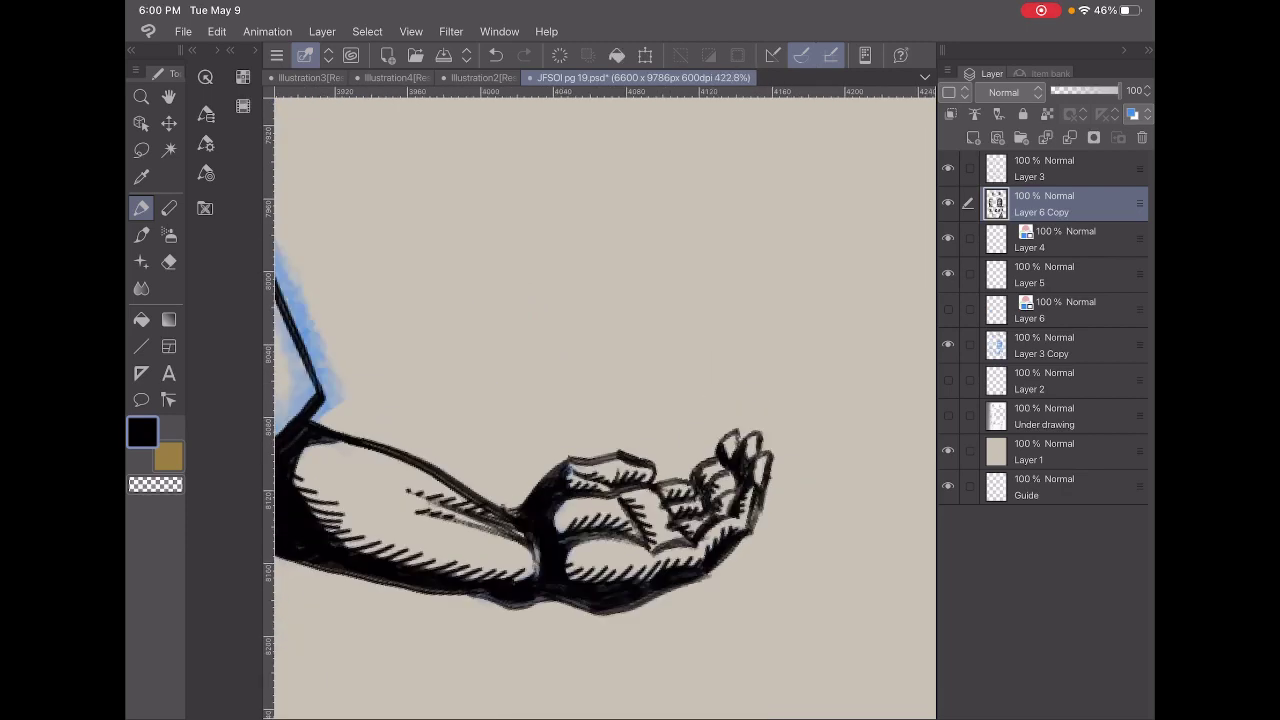
pyautogui.scroll(2, 600, 400)
pyautogui.moveTo(690, 532); pyautogui.dragTo(706, 504)
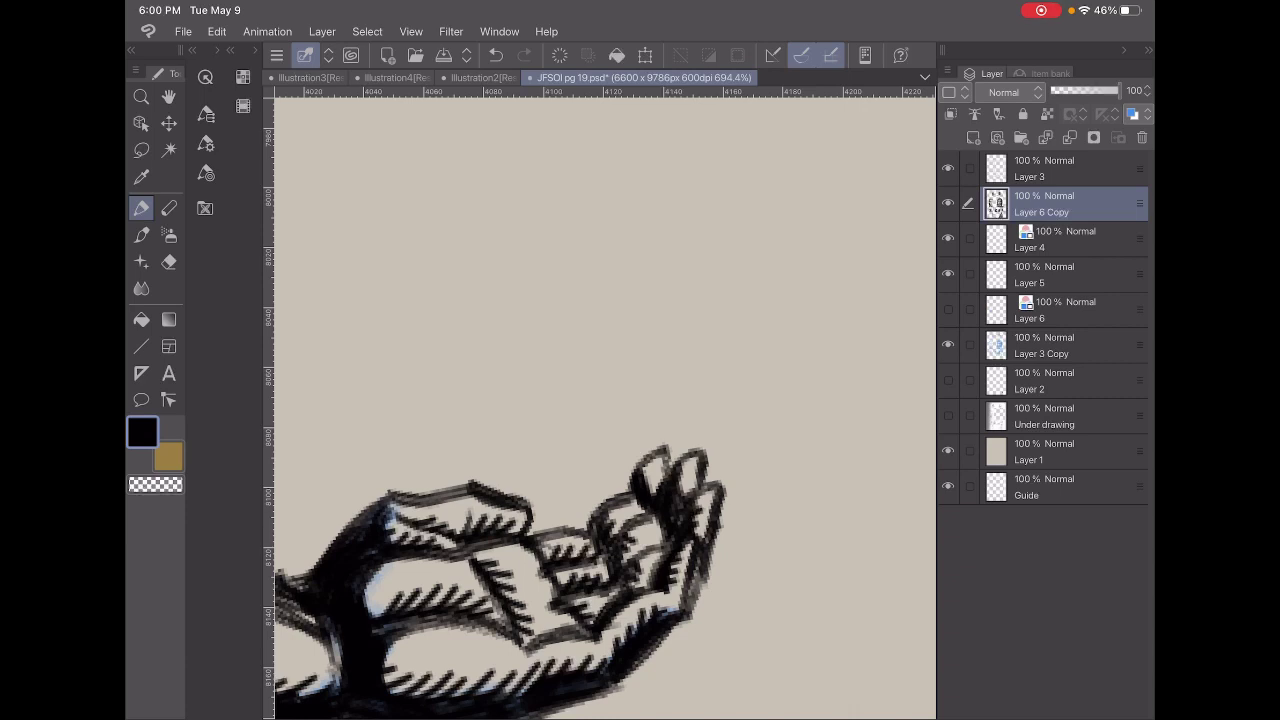
pyautogui.moveTo(644, 478); pyautogui.dragTo(686, 481)
pyautogui.moveTo(679, 485); pyautogui.dragTo(691, 465)
pyautogui.scroll(-10, 600, 400)
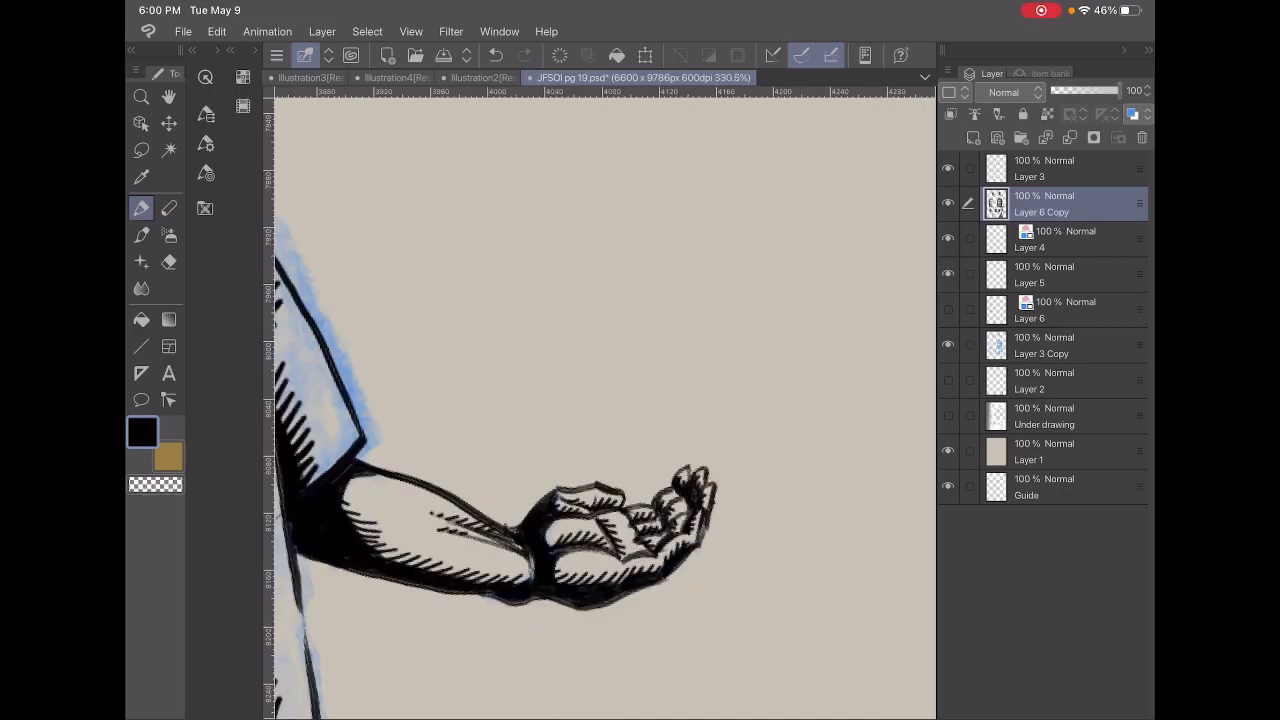
pyautogui.scroll(-3, 600, 400)
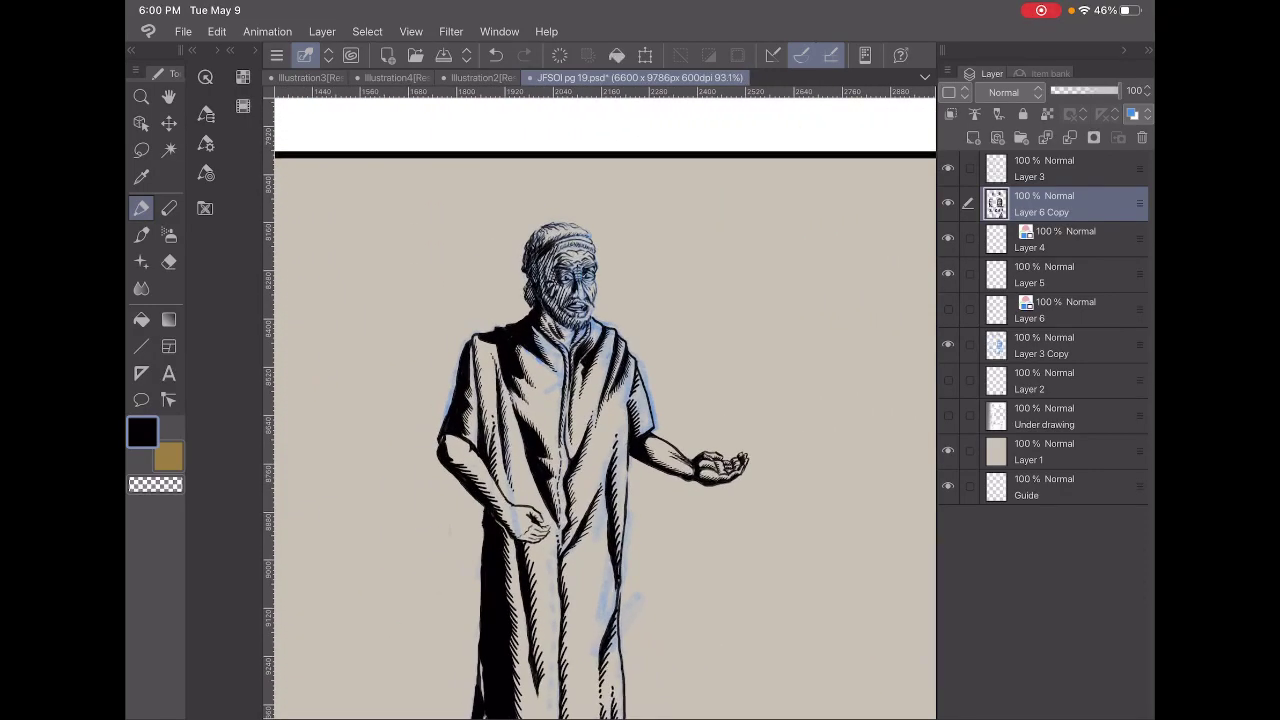
# Zoom in on the hand resting across the robe.
pyautogui.scroll(5, 560, 480)
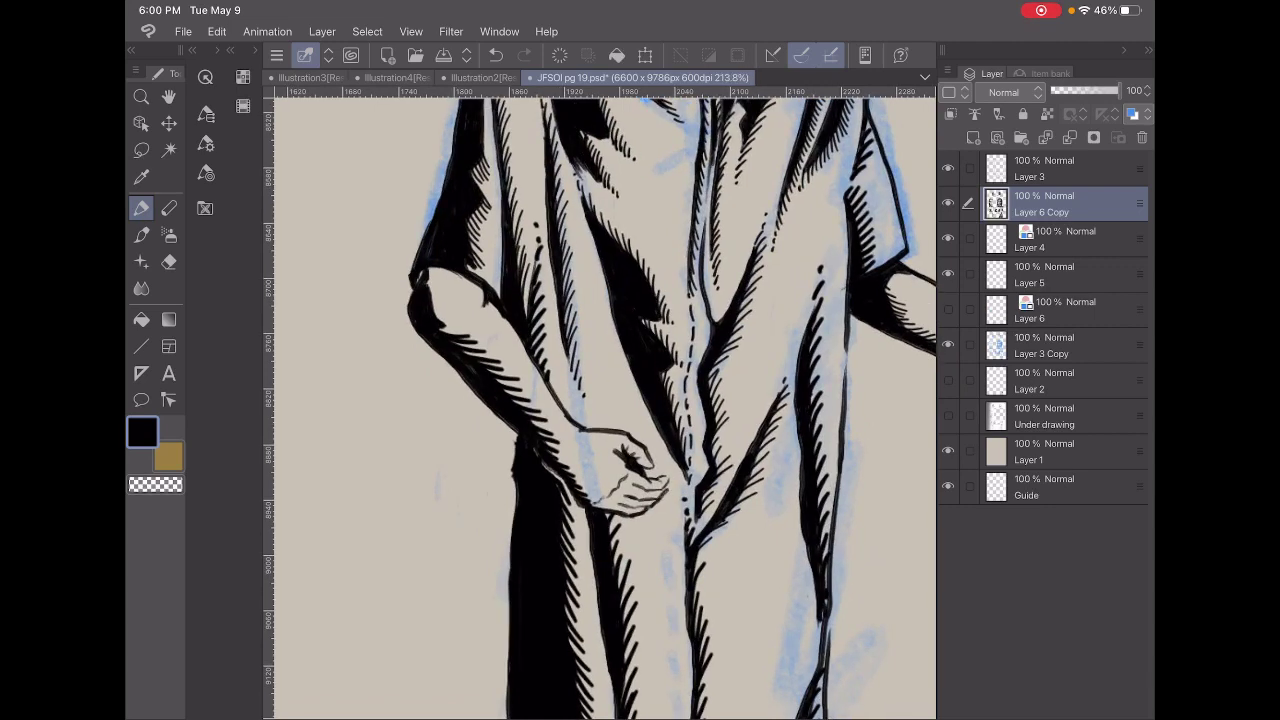
pyautogui.scroll(4, 603, 447)
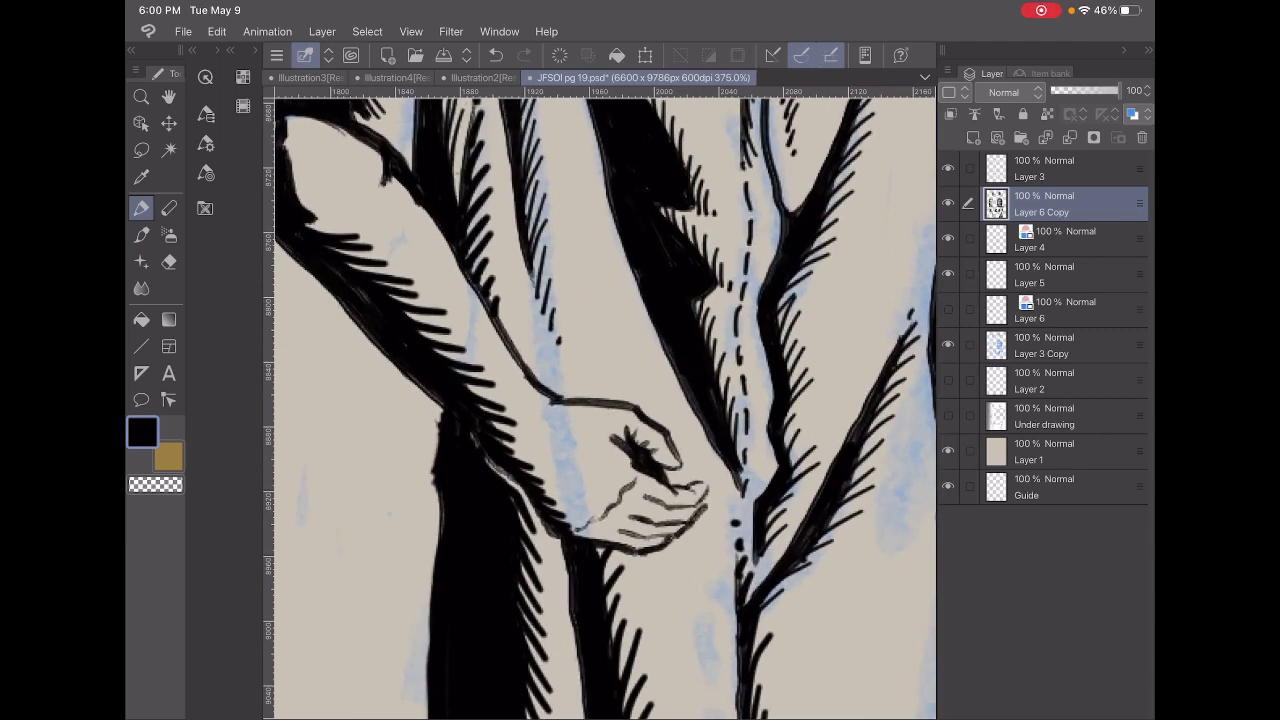
pyautogui.scroll(3, 630, 460)
pyautogui.scroll(2, 630, 460)
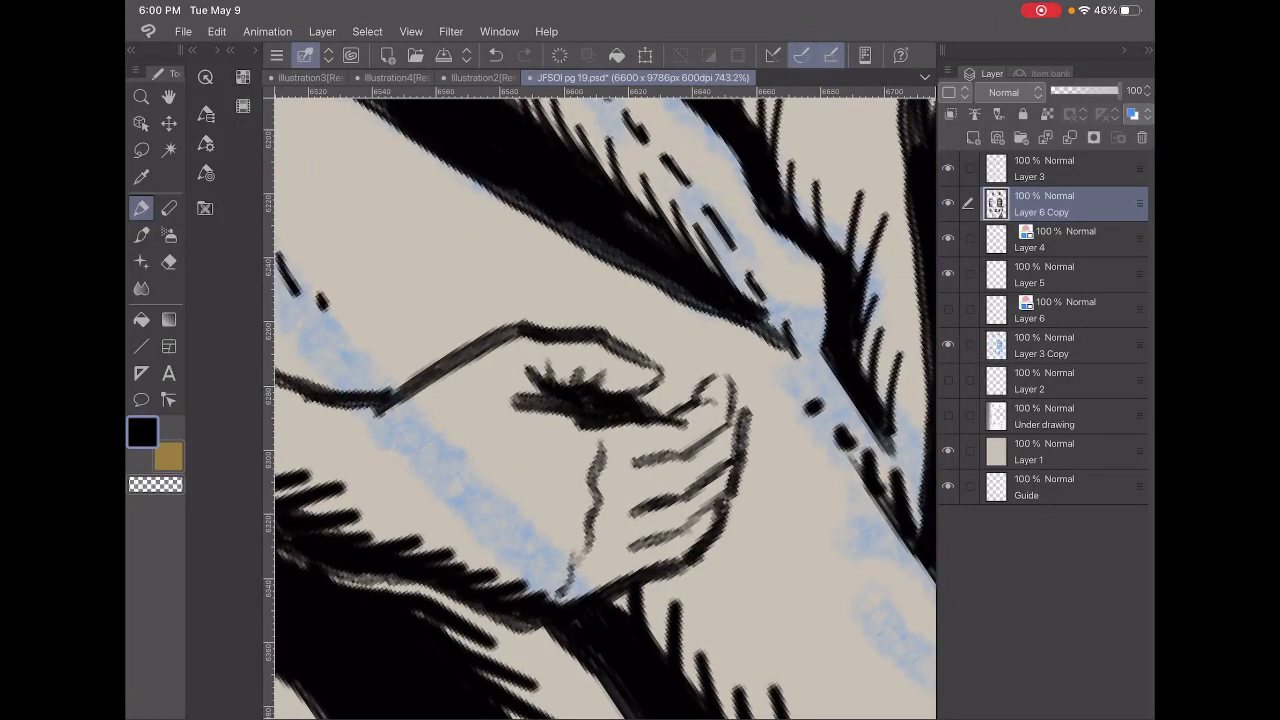
pyautogui.scroll(-5, 605, 400)
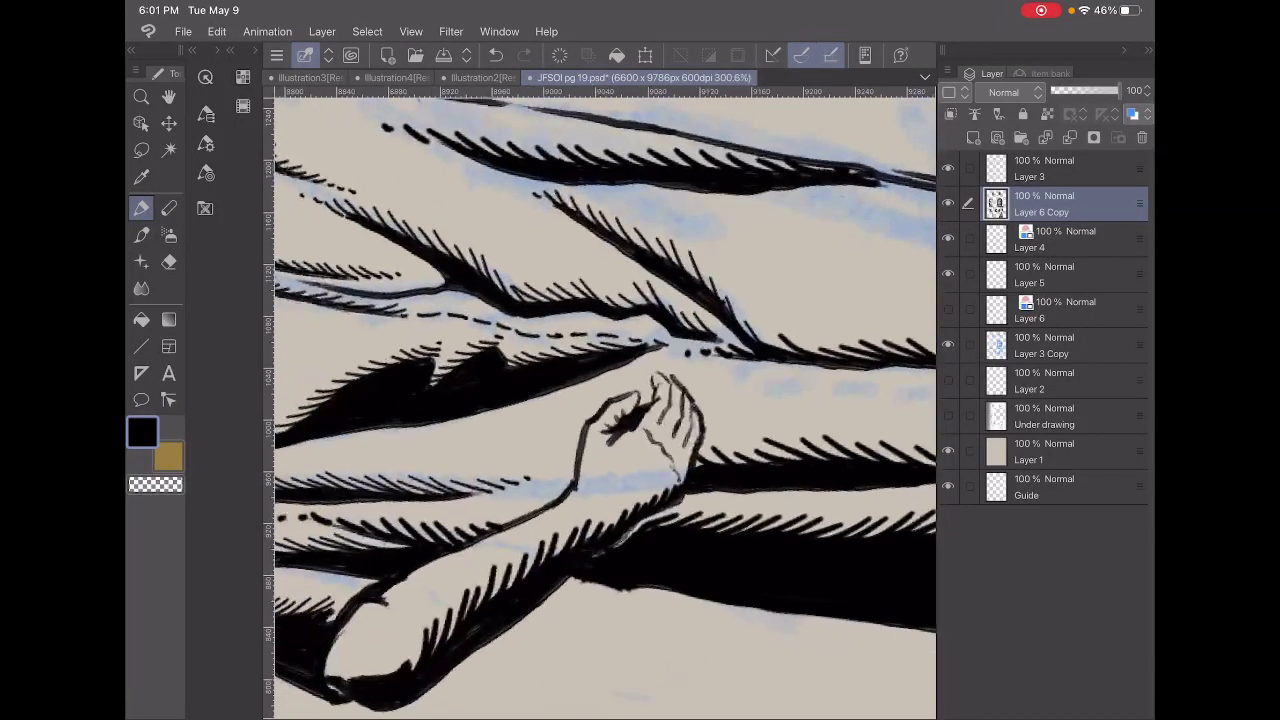
pyautogui.scroll(3, 640, 420)
pyautogui.scroll(2, 640, 420)
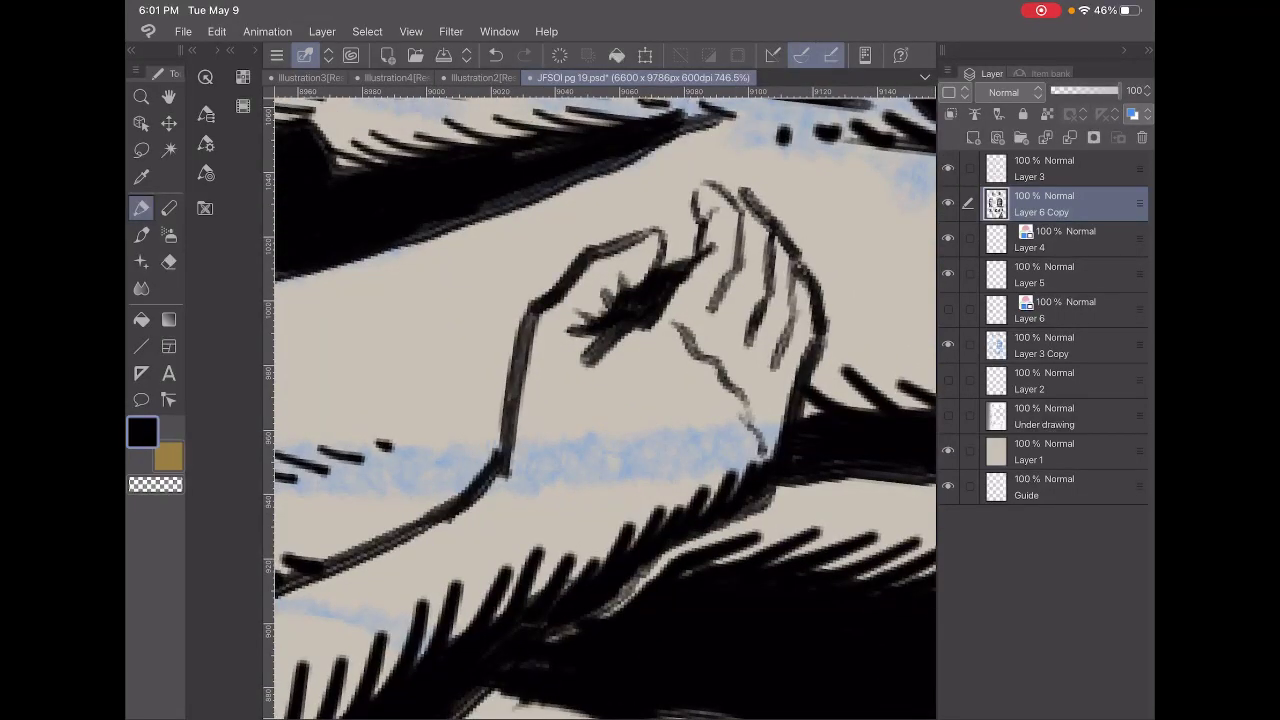
# With the Pencil on Layer 4, scribble light-blue strokes down and across the lower hand's wrist.
pyautogui.press('p')
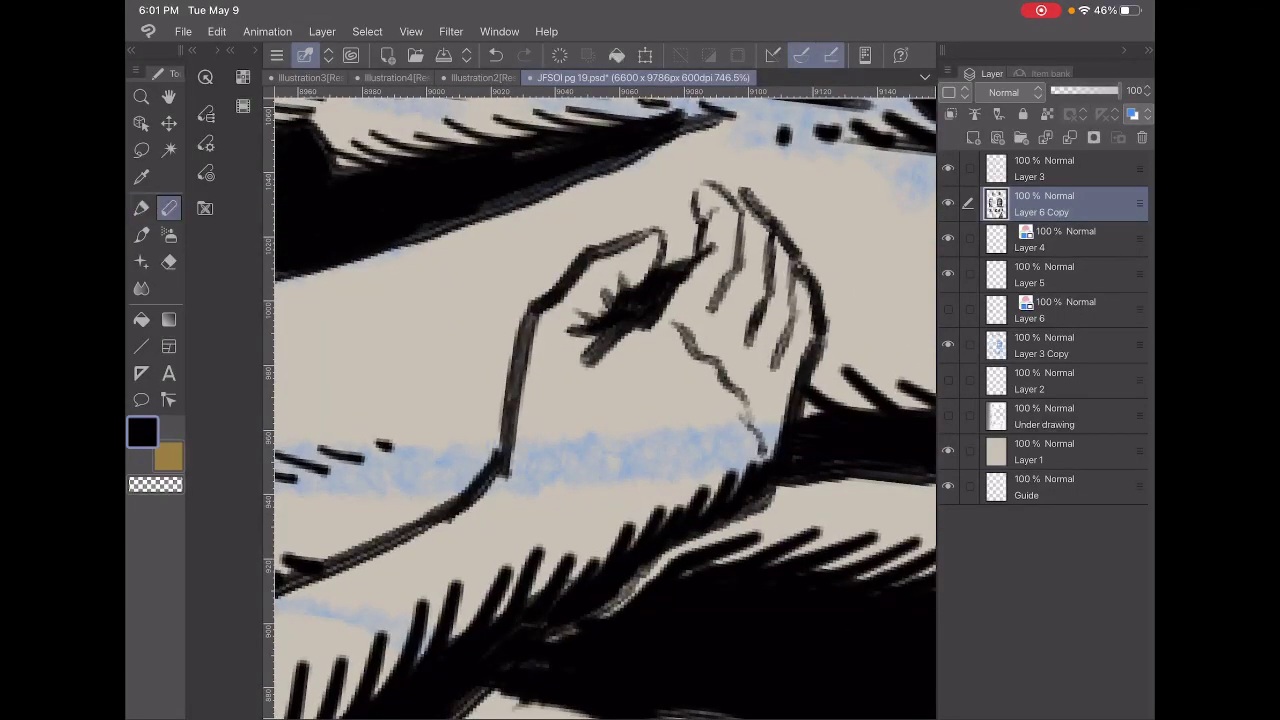
pyautogui.click(1060, 239)
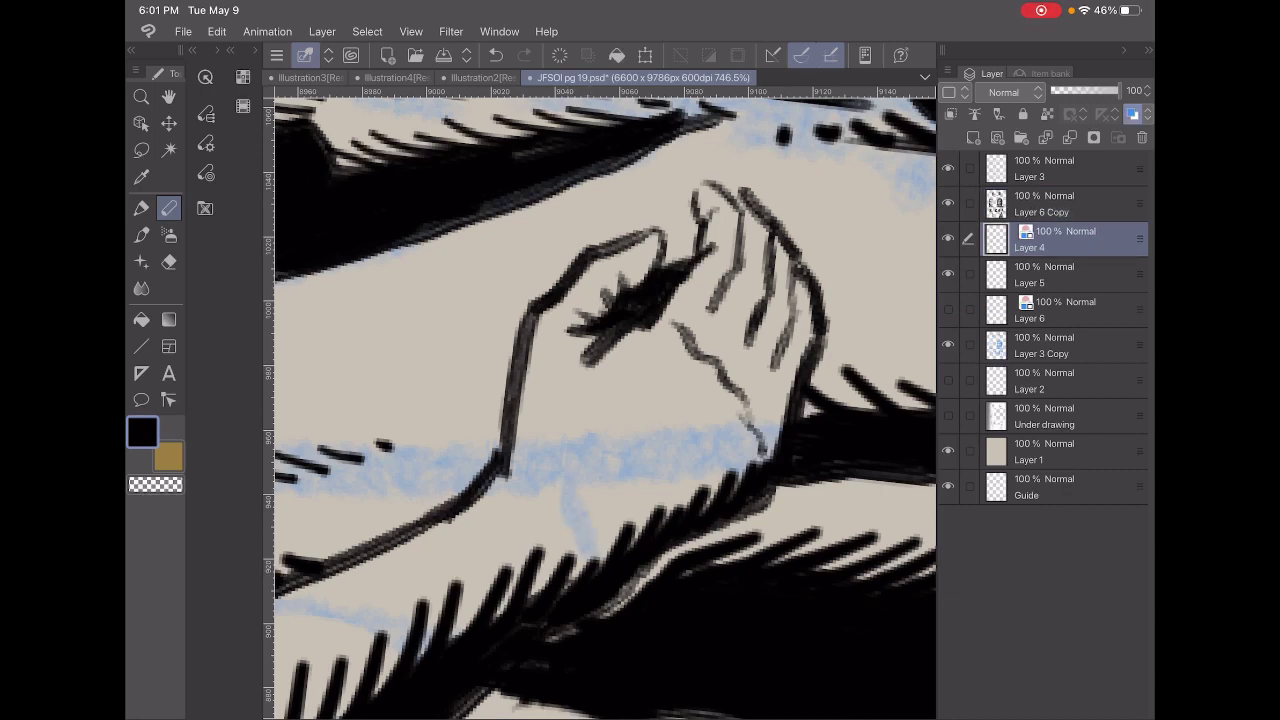
pyautogui.moveTo(556, 478); pyautogui.dragTo(586, 548)
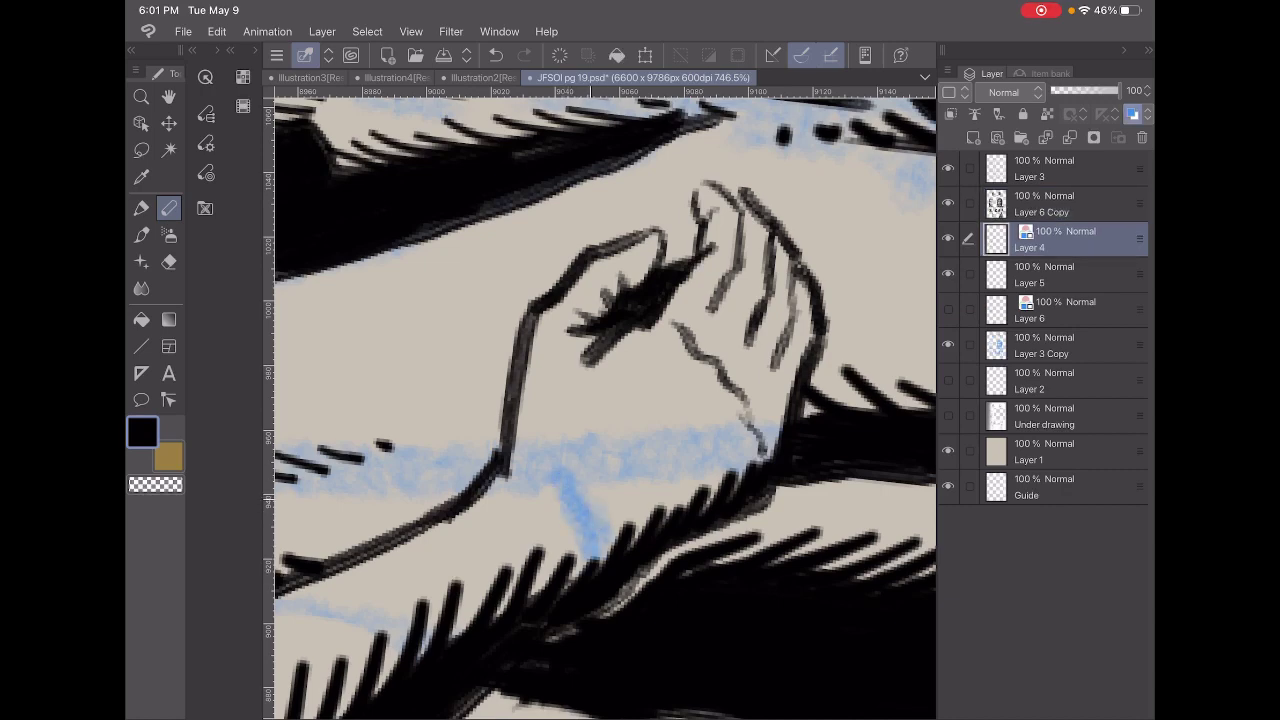
pyautogui.moveTo(668, 340); pyautogui.dragTo(570, 465)
pyautogui.moveTo(672, 362); pyautogui.dragTo(585, 485)
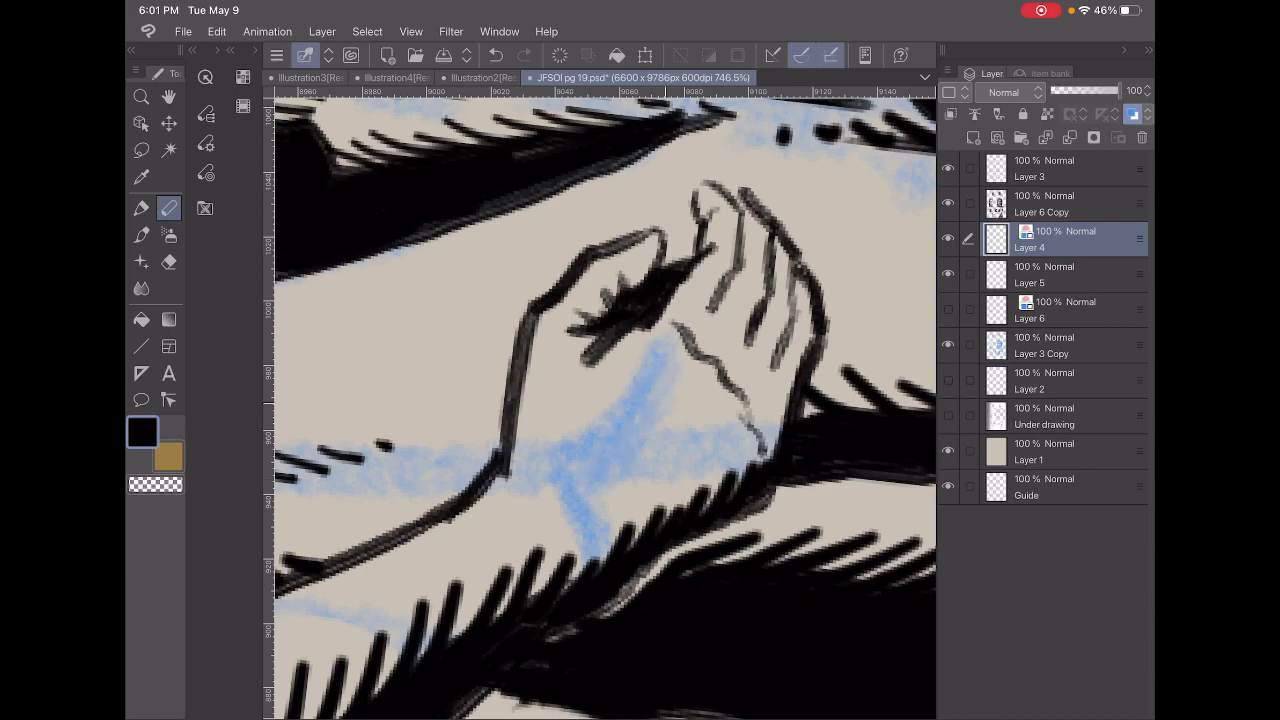
pyautogui.moveTo(640, 400); pyautogui.dragTo(640, 530)
pyautogui.moveTo(662, 460); pyautogui.dragTo(720, 510)
pyautogui.moveTo(678, 350); pyautogui.dragTo(710, 385)
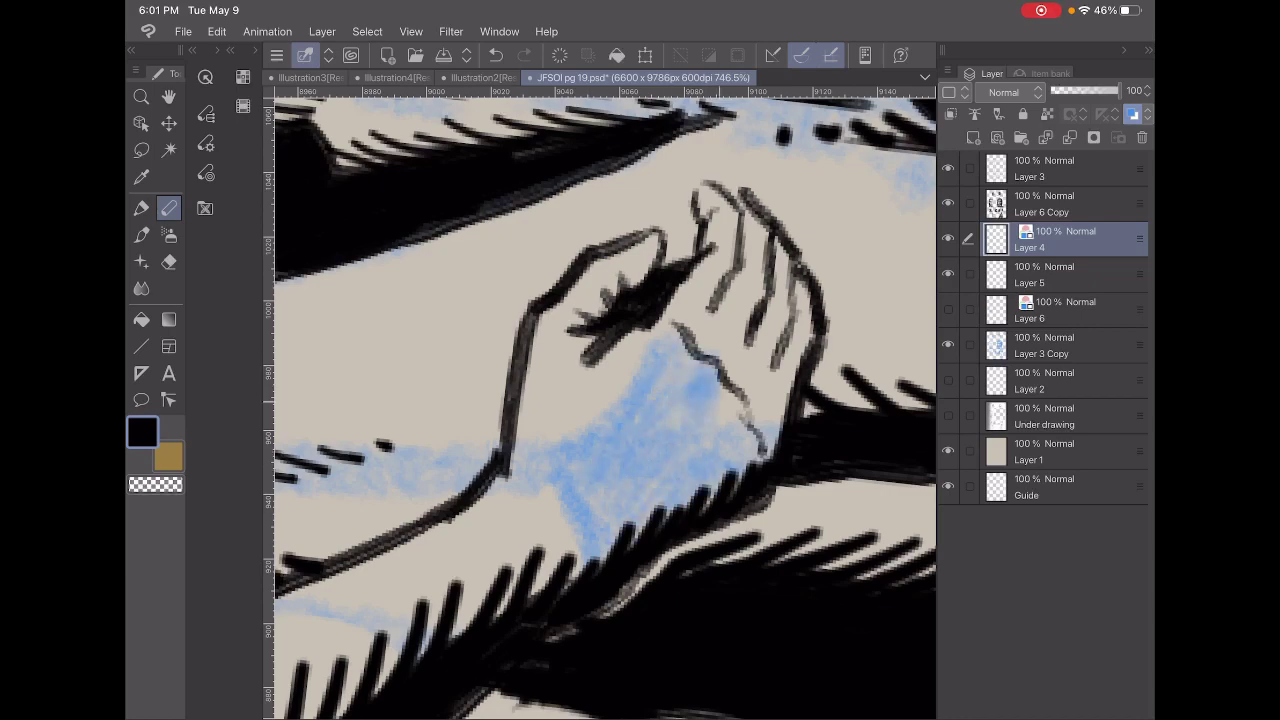
# Deepen the blue wrist shading and zoom out to view the whole robed figure.
pyautogui.scroll(-5, 600, 400)
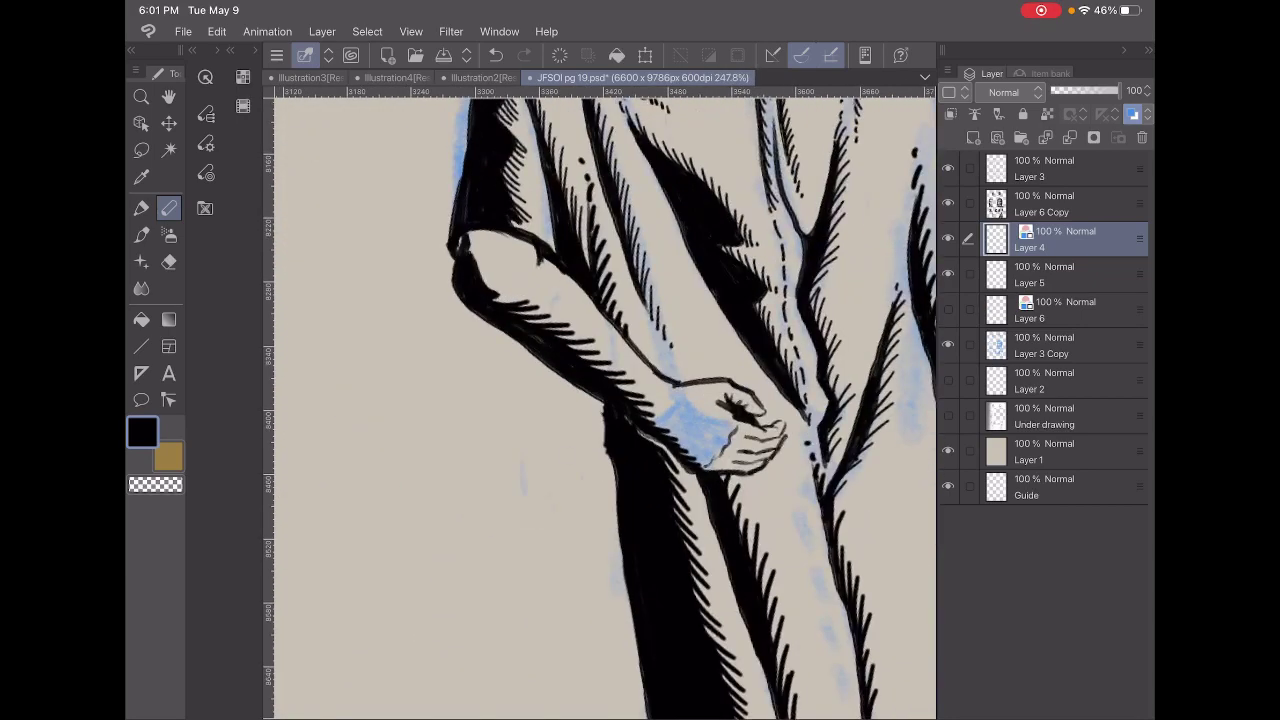
pyautogui.scroll(5, 600, 400)
pyautogui.moveTo(700, 422); pyautogui.dragTo(648, 462)
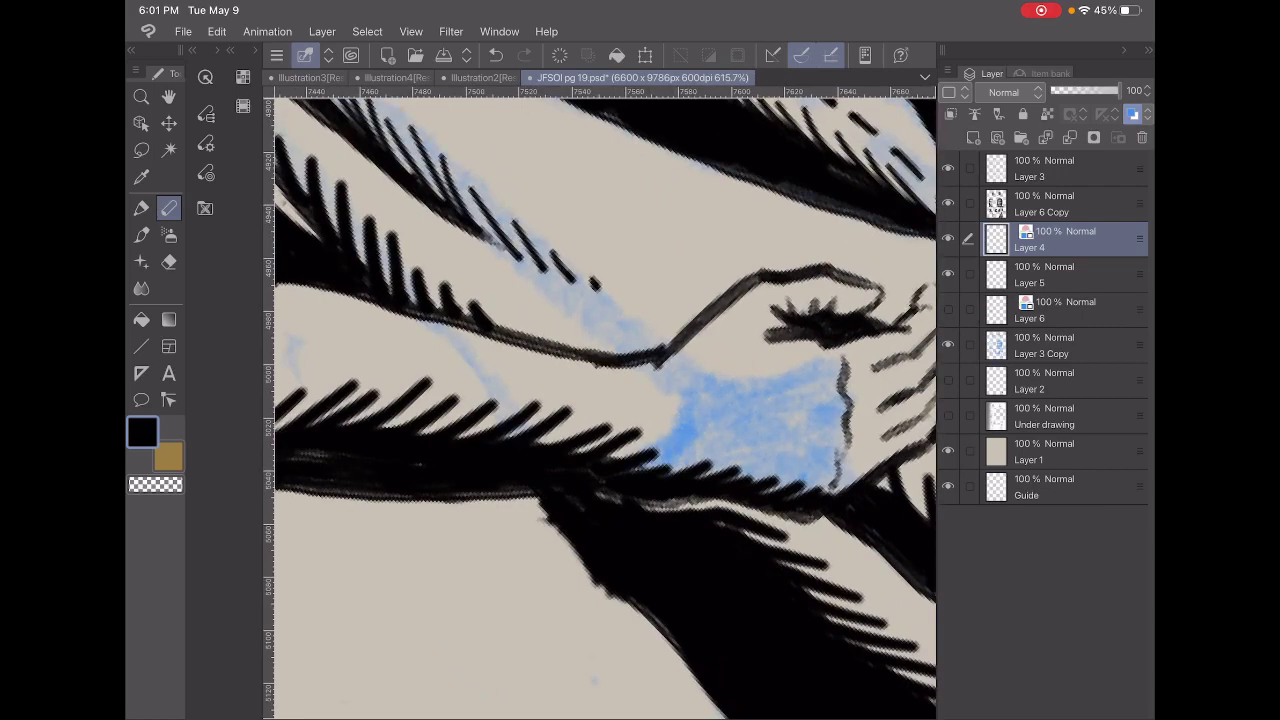
pyautogui.scroll(-5, 600, 400)
pyautogui.scroll(2, 600, 400)
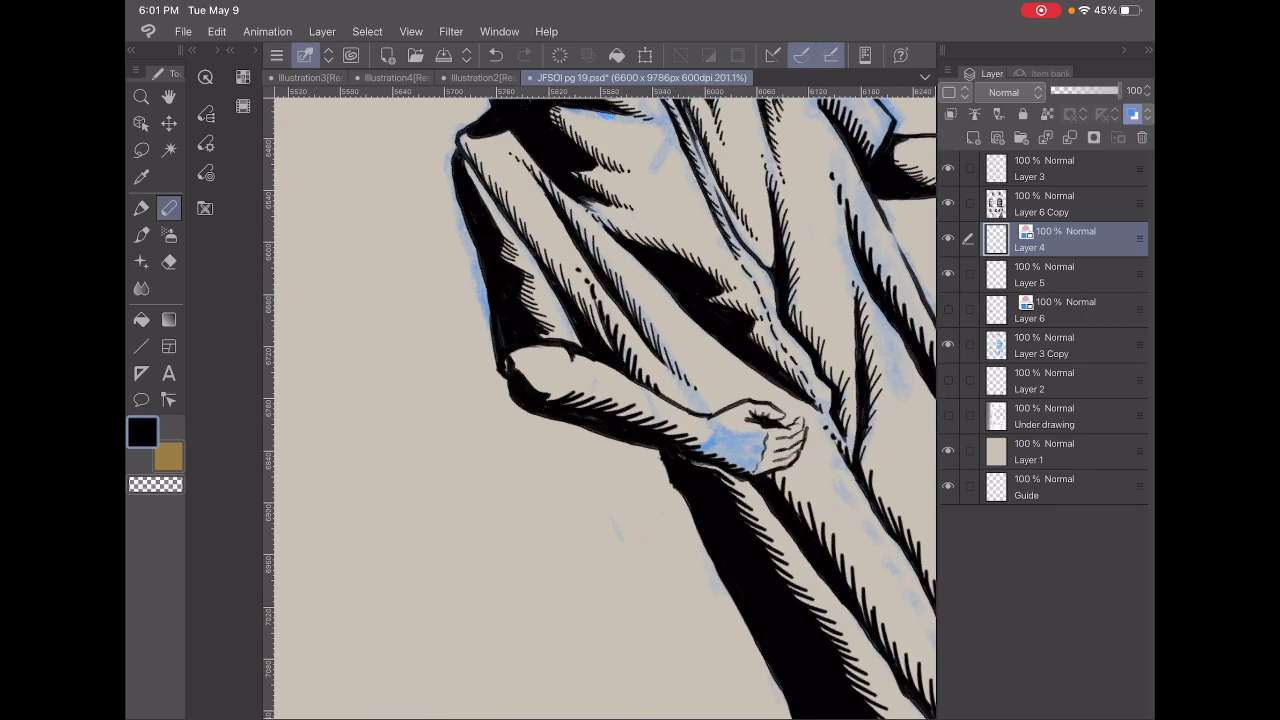
pyautogui.scroll(3, 600, 400)
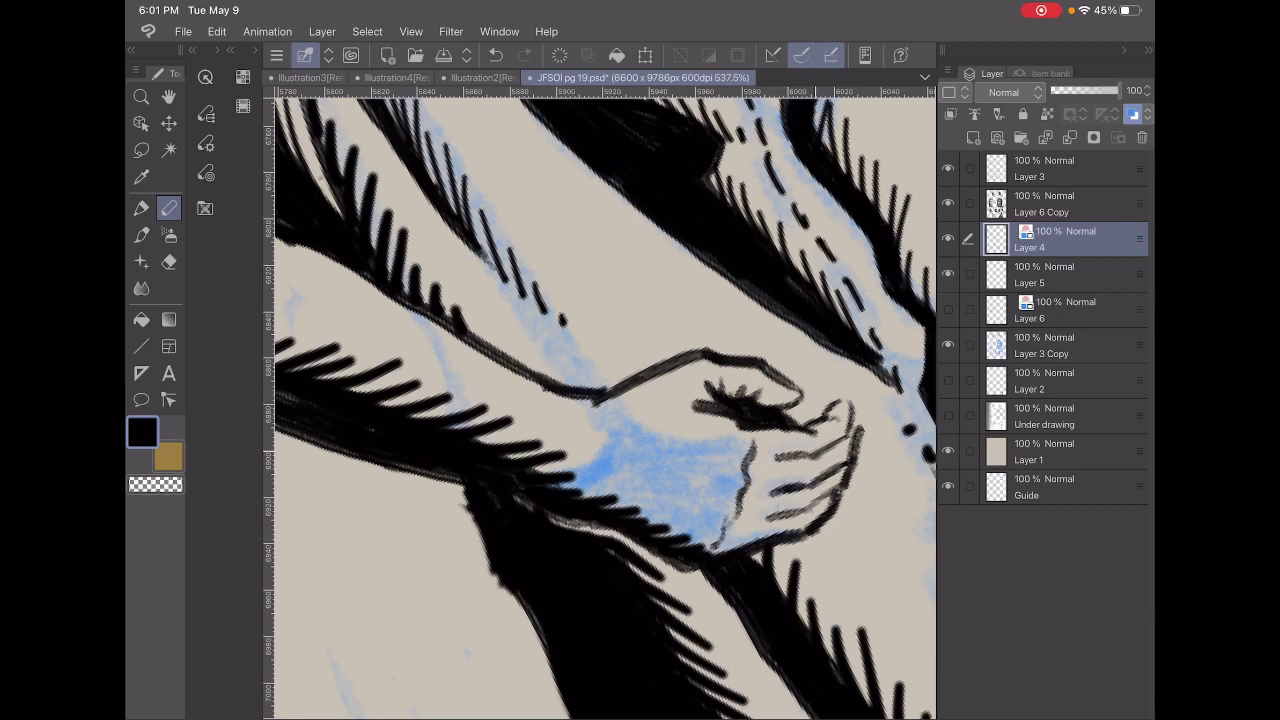
pyautogui.scroll(-5, 600, 400)
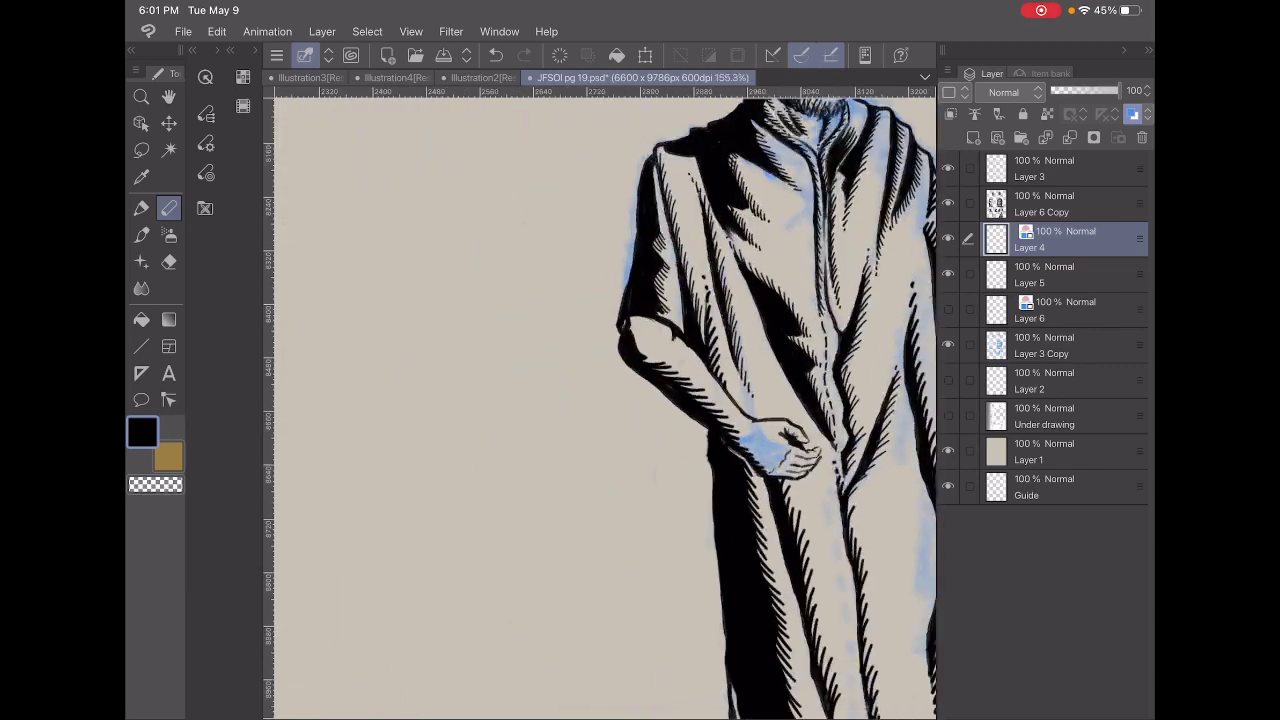
pyautogui.scroll(5, 600, 400)
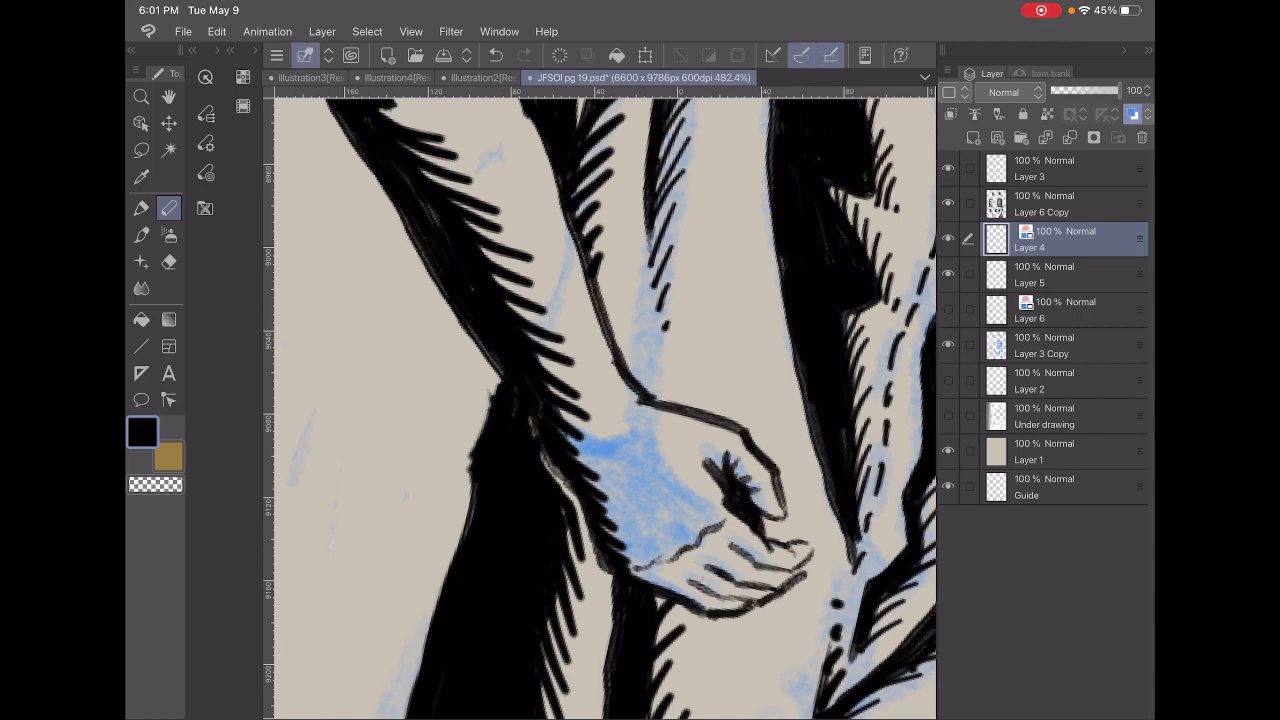
pyautogui.scroll(-5, 600, 400)
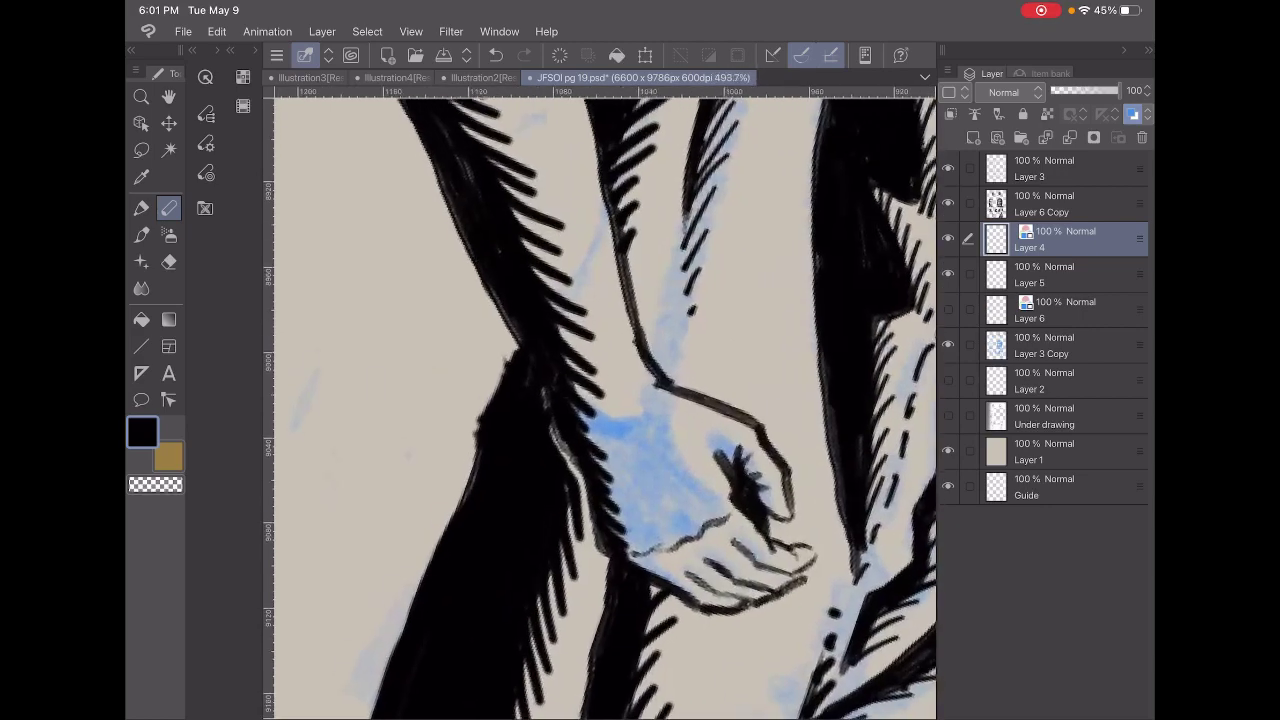
pyautogui.scroll(-5, 600, 400)
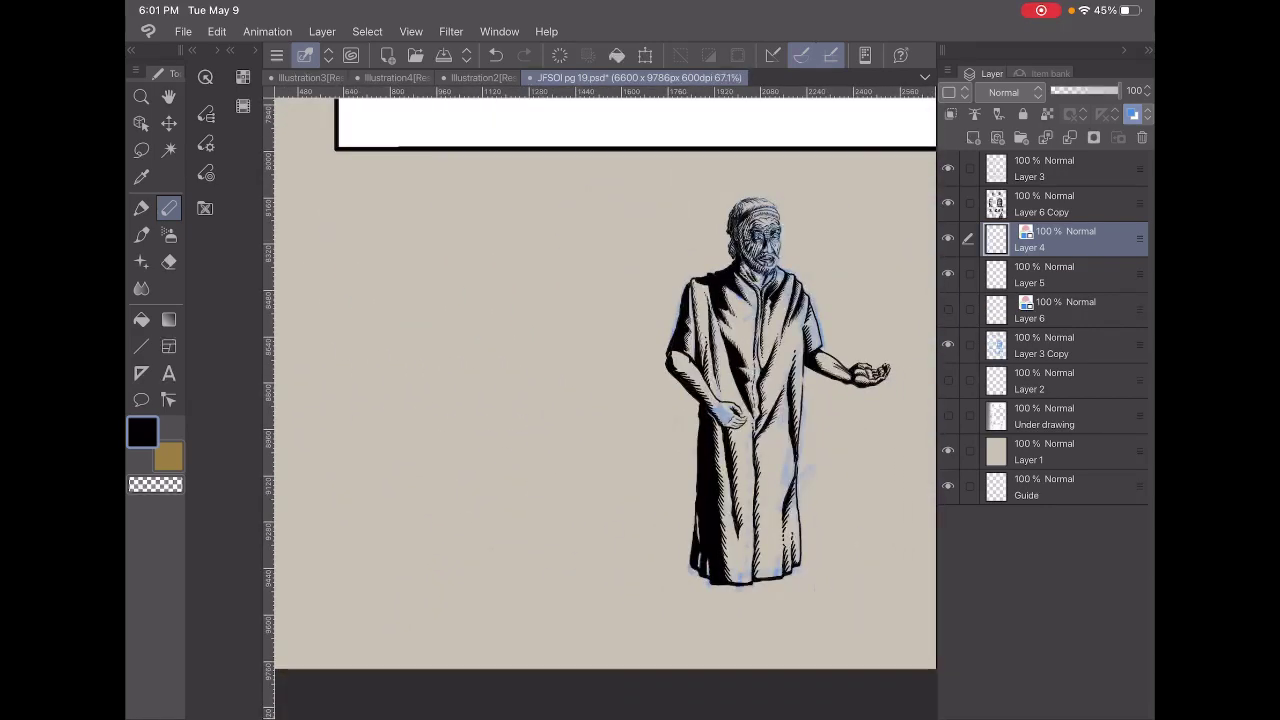
# With the Pen, darken a wrist patch, then ink black spiky strokes over it on Layer 6 Copy.
pyautogui.scroll(5, 735, 415)
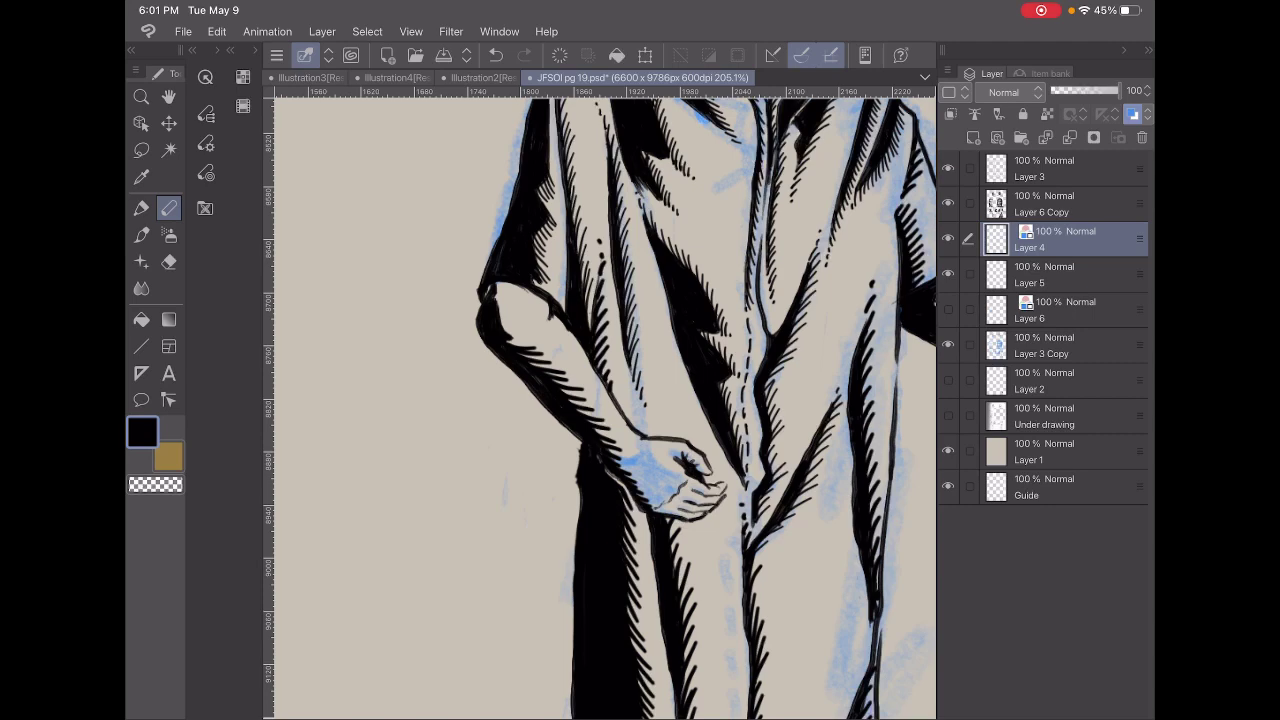
pyautogui.press('p')
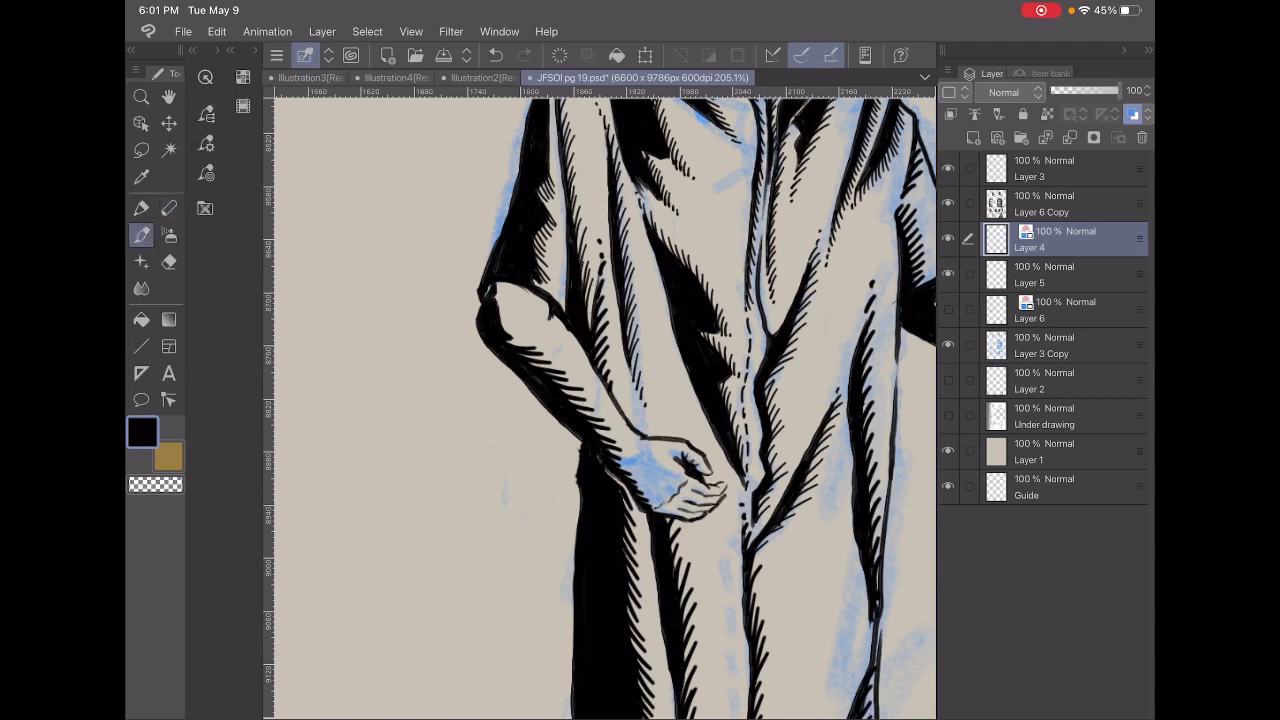
pyautogui.scroll(3, 680, 470)
pyautogui.moveTo(630, 526)
pyautogui.mouseDown()
pyautogui.moveTo(652, 494)
pyautogui.moveTo(650, 505)
pyautogui.moveTo(664, 488)
pyautogui.moveTo(651, 513)
pyautogui.moveTo(666, 498)
pyautogui.mouseUp()
pyautogui.click(1060, 204)
pyautogui.moveTo(654, 521)
pyautogui.mouseDown()
pyautogui.moveTo(680, 476)
pyautogui.moveTo(730, 462)
pyautogui.moveTo(722, 474)
pyautogui.moveTo(647, 461)
pyautogui.moveTo(662, 518)
pyautogui.moveTo(728, 536)
pyautogui.mouseUp()
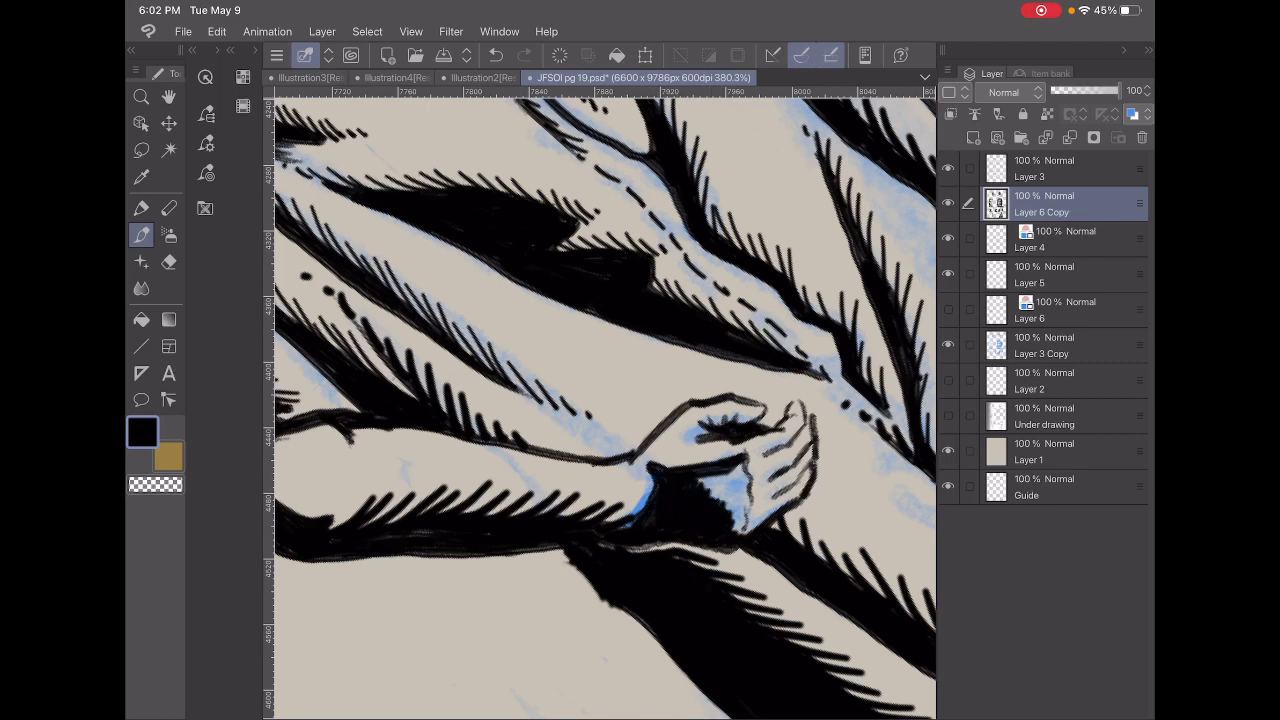
# Ink the wrist's right edge and hatch short diagonal strokes along the dark cuff's top.
pyautogui.moveTo(740, 460)
pyautogui.mouseDown()
pyautogui.moveTo(746, 536)
pyautogui.moveTo(698, 488)
pyautogui.mouseUp()
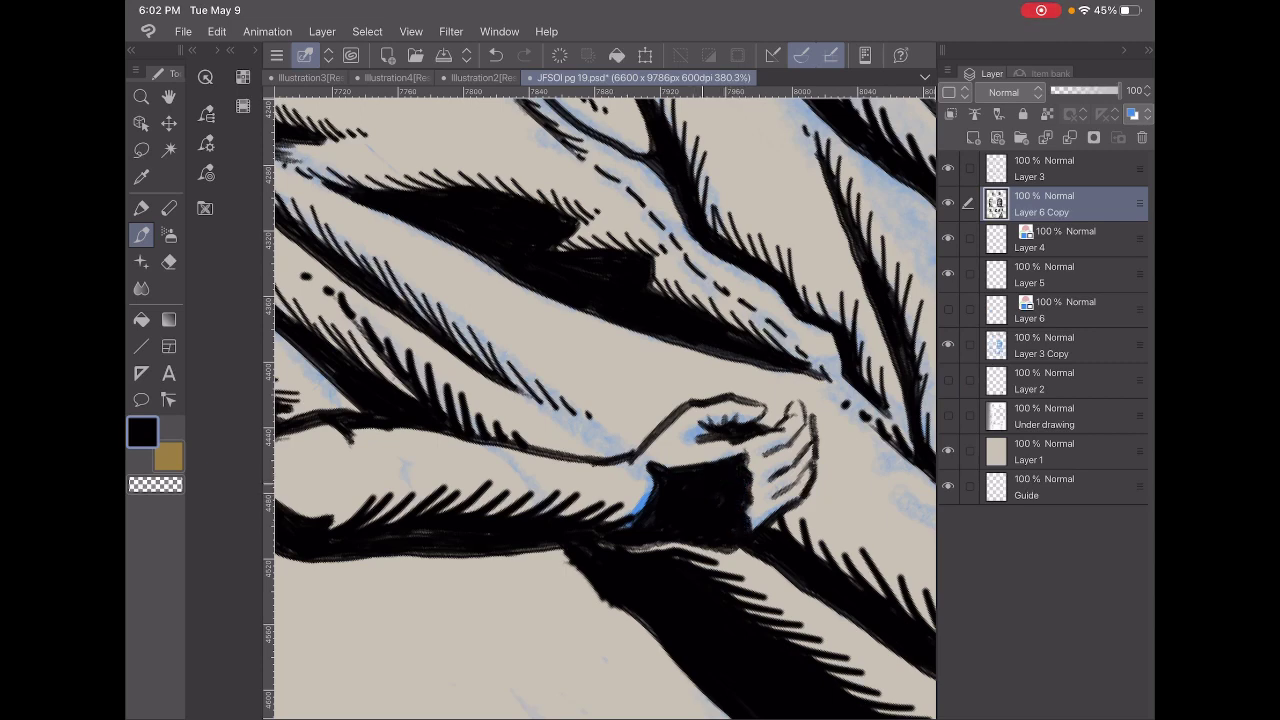
pyautogui.scroll(-5, 600, 400)
pyautogui.scroll(5, 600, 400)
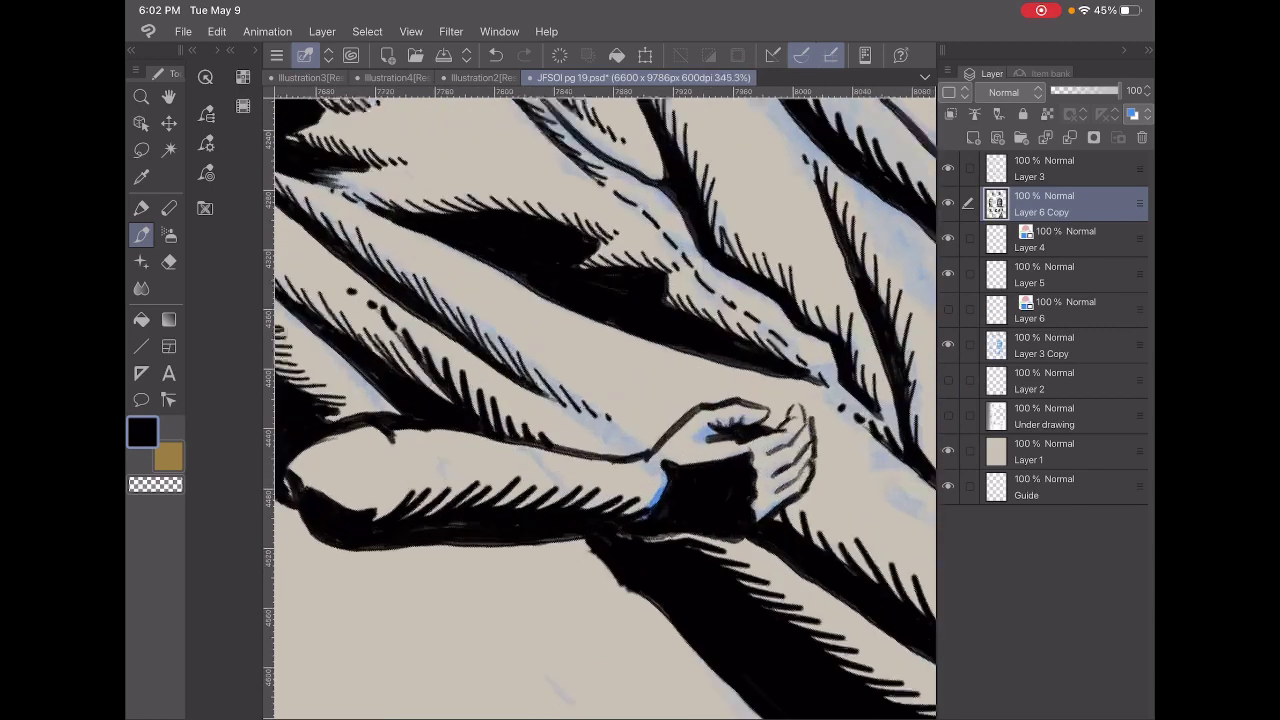
pyautogui.scroll(3, 690, 400)
pyautogui.click(141, 208)
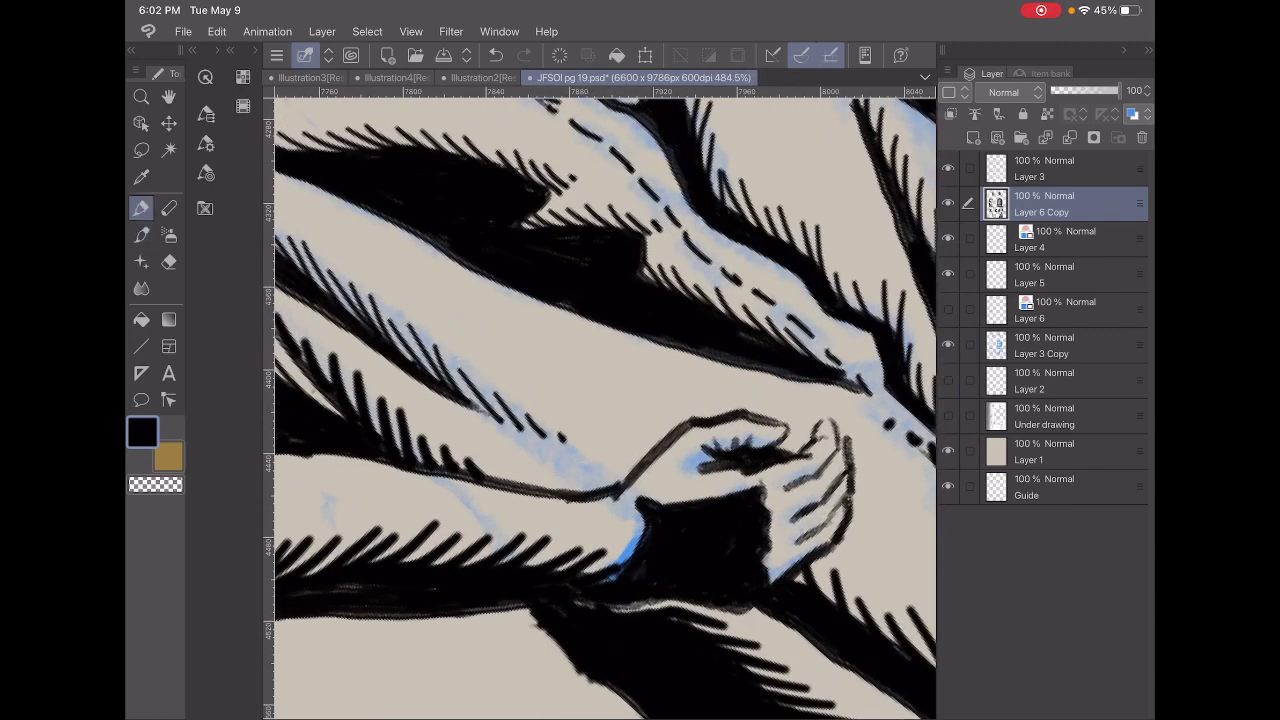
pyautogui.moveTo(652, 500); pyautogui.dragTo(661, 492)
pyautogui.moveTo(658, 502)
pyautogui.mouseDown()
pyautogui.moveTo(668, 487)
pyautogui.moveTo(686, 495)
pyautogui.mouseUp()
pyautogui.moveTo(684, 500)
pyautogui.mouseDown()
pyautogui.moveTo(698, 483)
pyautogui.moveTo(700, 496)
pyautogui.moveTo(718, 477)
pyautogui.moveTo(760, 474)
pyautogui.mouseUp()
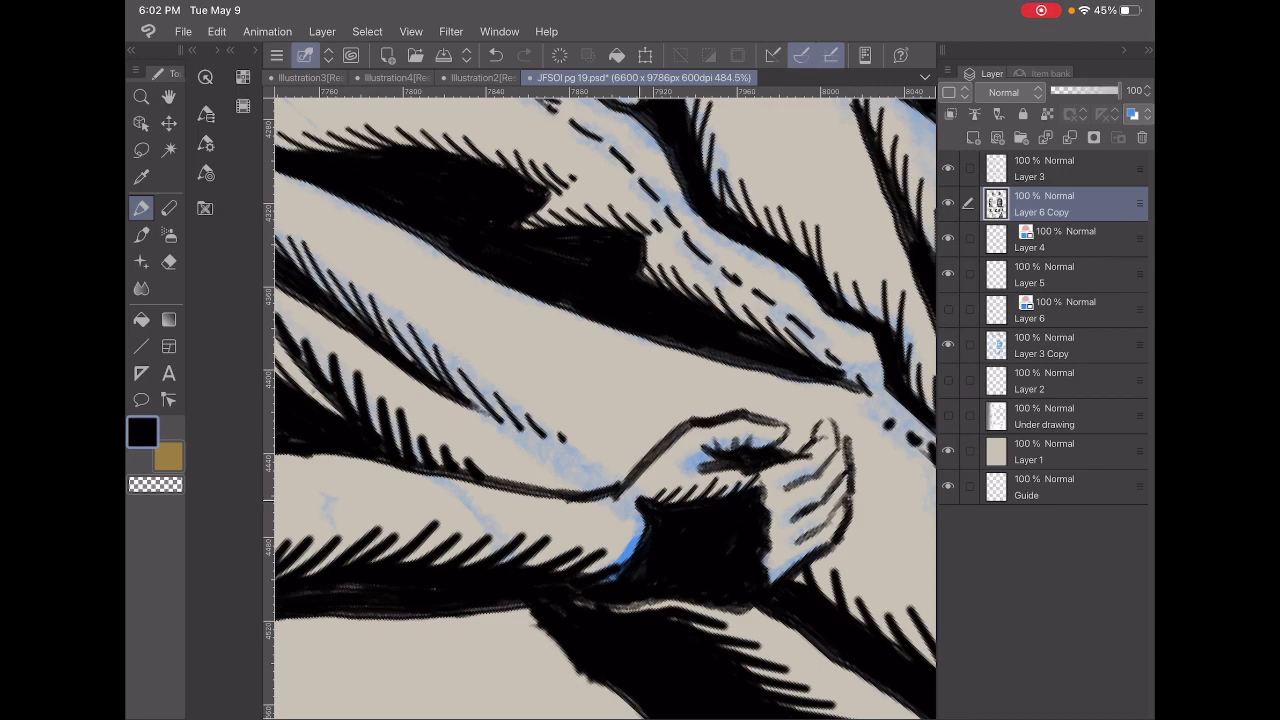
pyautogui.moveTo(642, 500)
pyautogui.mouseDown()
pyautogui.moveTo(653, 488)
pyautogui.moveTo(638, 490)
pyautogui.mouseUp()
pyautogui.scroll(-5, 600, 400)
# Zoom in and switch to the second pen sub-tool with brush size 7.
pyautogui.scroll(3, 450, 450)
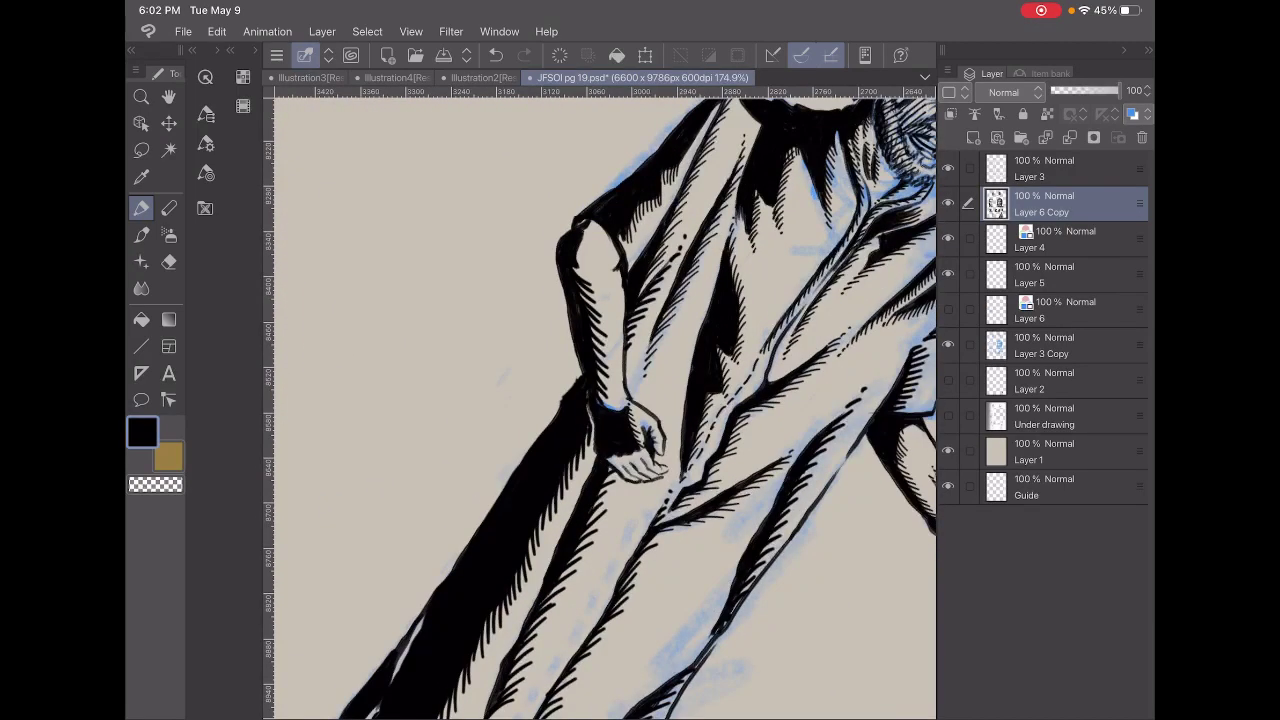
pyautogui.scroll(2, 635, 450)
pyautogui.scroll(2, 635, 450)
pyautogui.scroll(2, 635, 450)
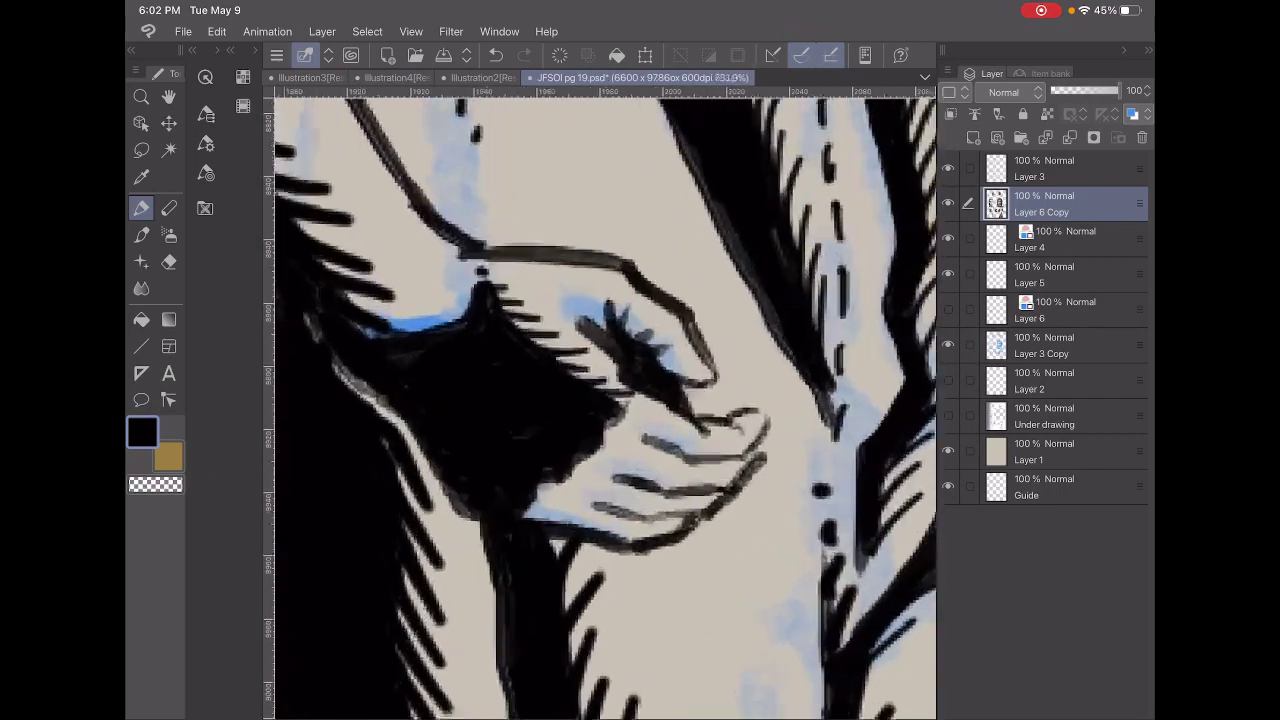
pyautogui.scroll(-2, 600, 400)
pyautogui.scroll(2, 600, 400)
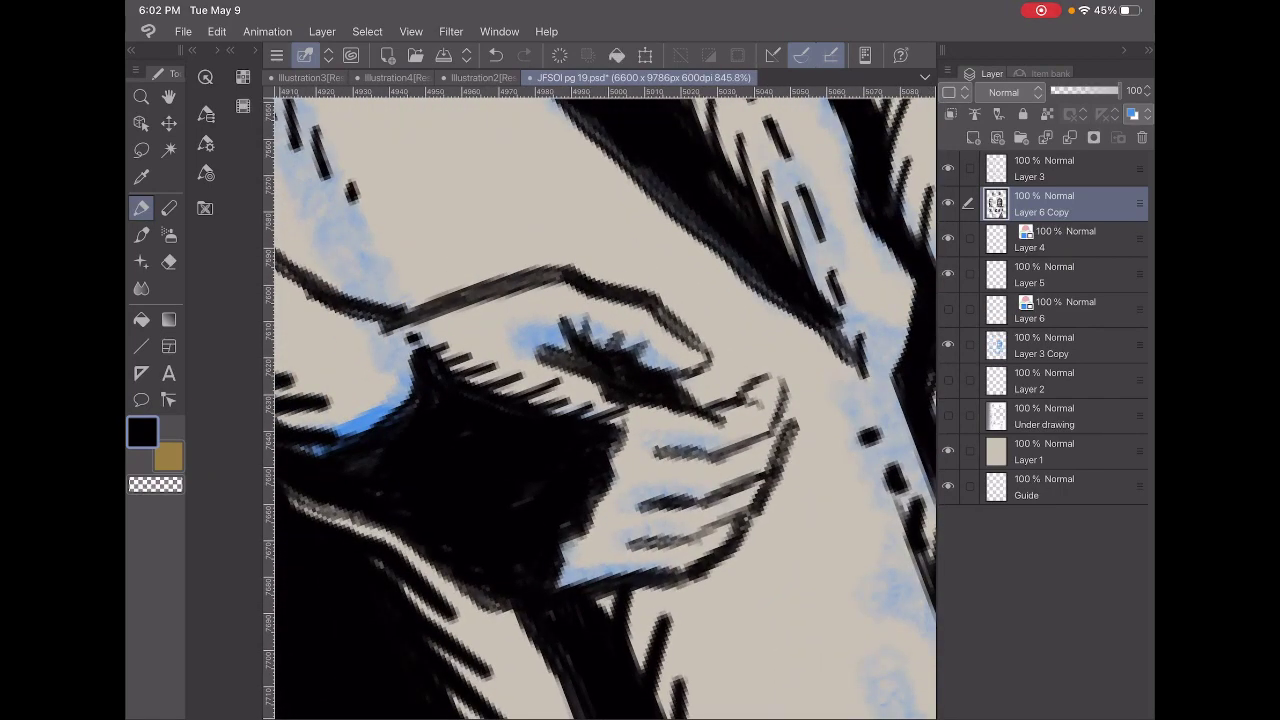
pyautogui.click(141, 234)
pyautogui.click(206, 173)
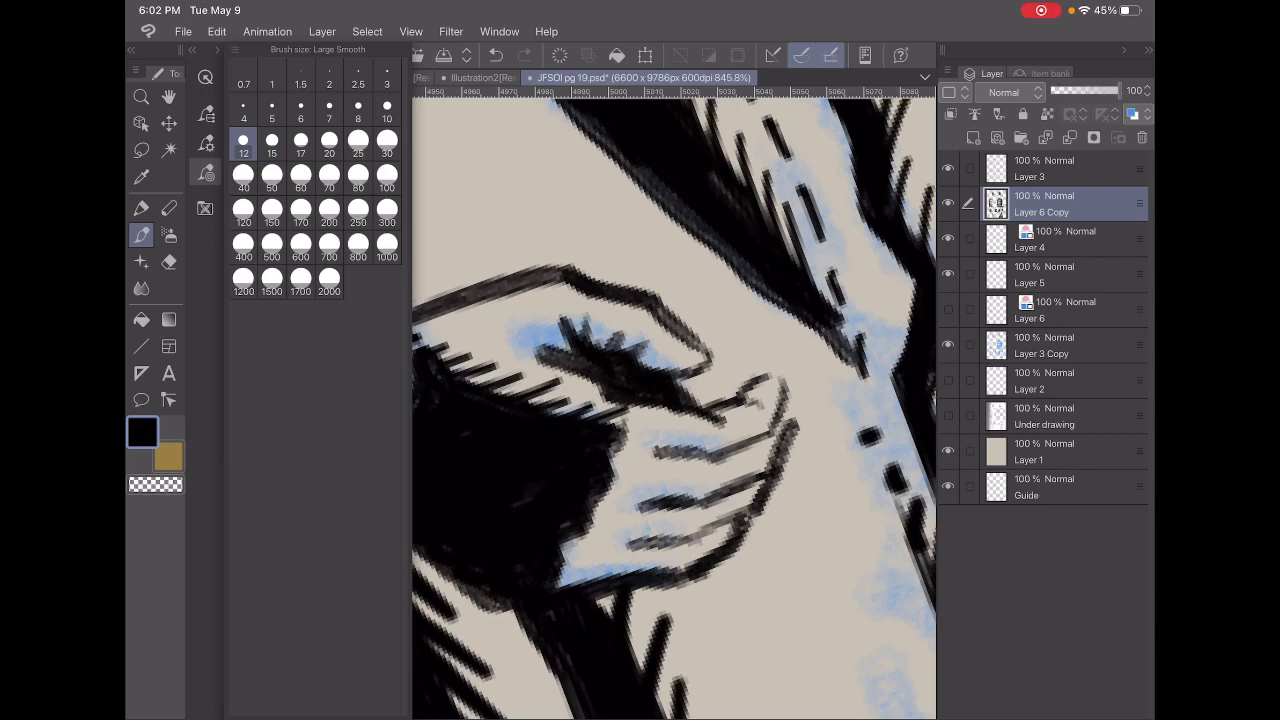
pyautogui.click(329, 110)
pyautogui.click(206, 173)
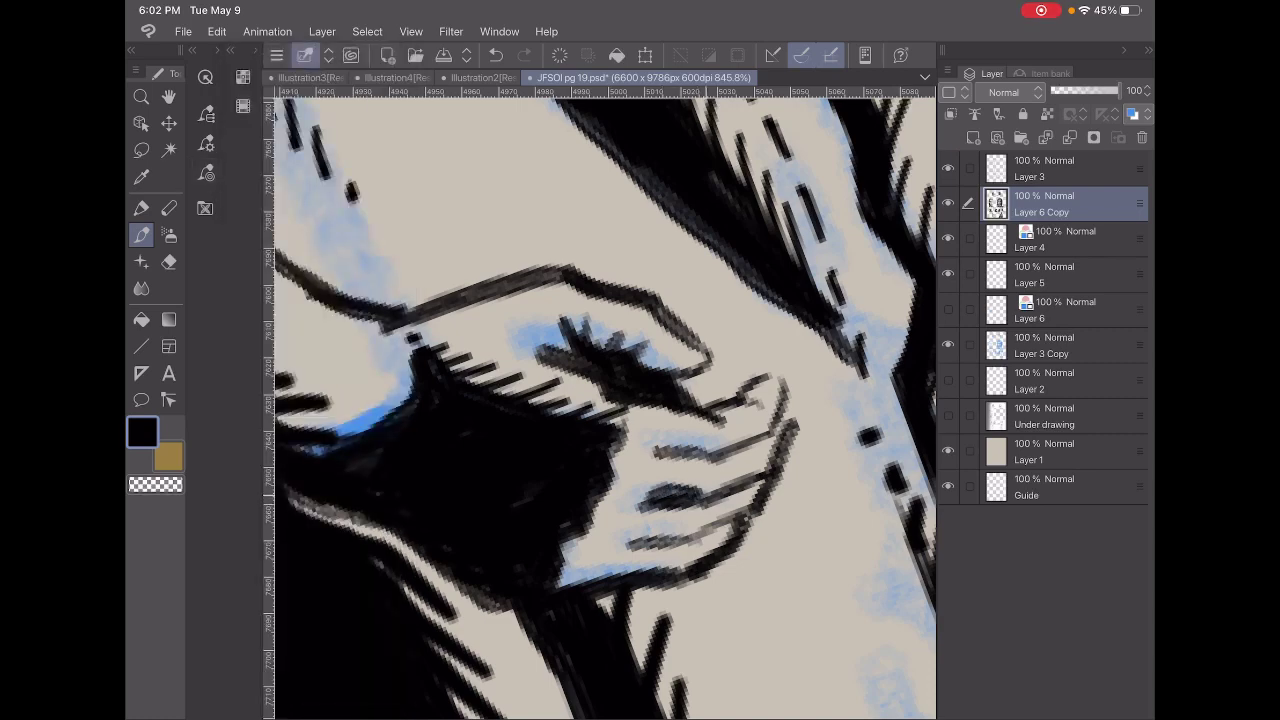
# Ink the finger lines and the lower edge of the hand gripping the robe.
pyautogui.moveTo(704, 496); pyautogui.dragTo(764, 466)
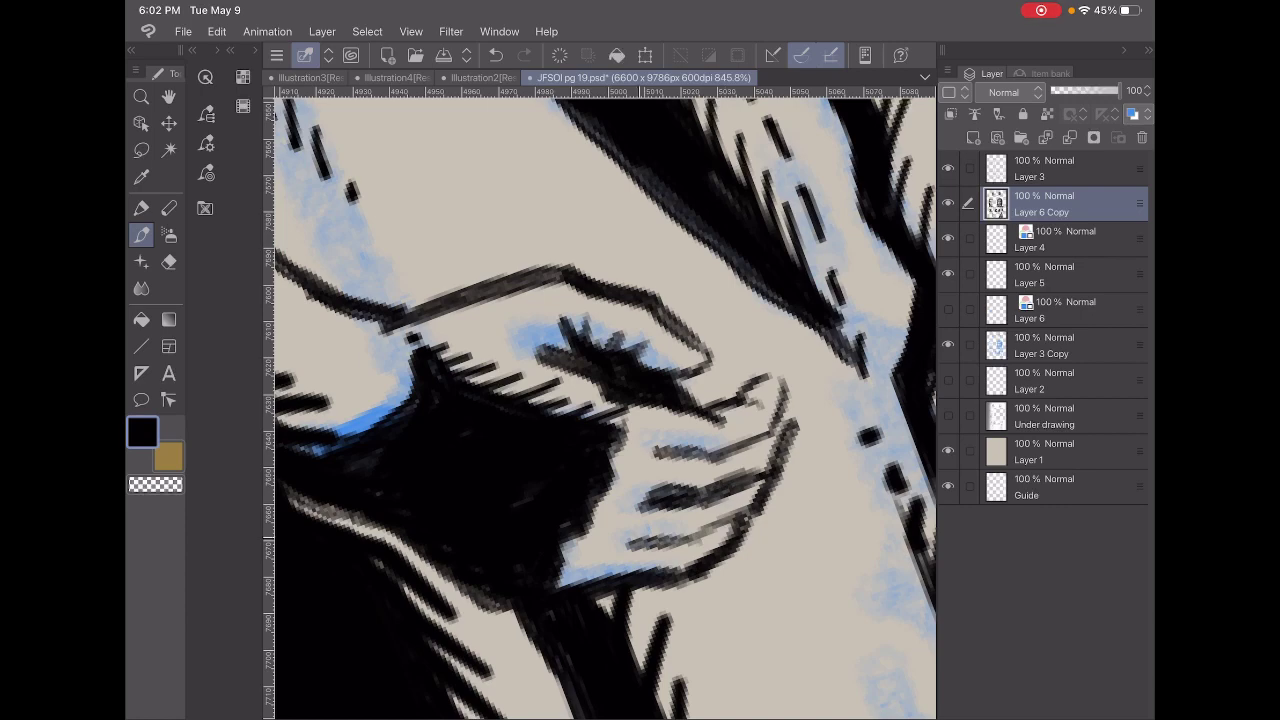
pyautogui.moveTo(634, 542); pyautogui.dragTo(734, 514)
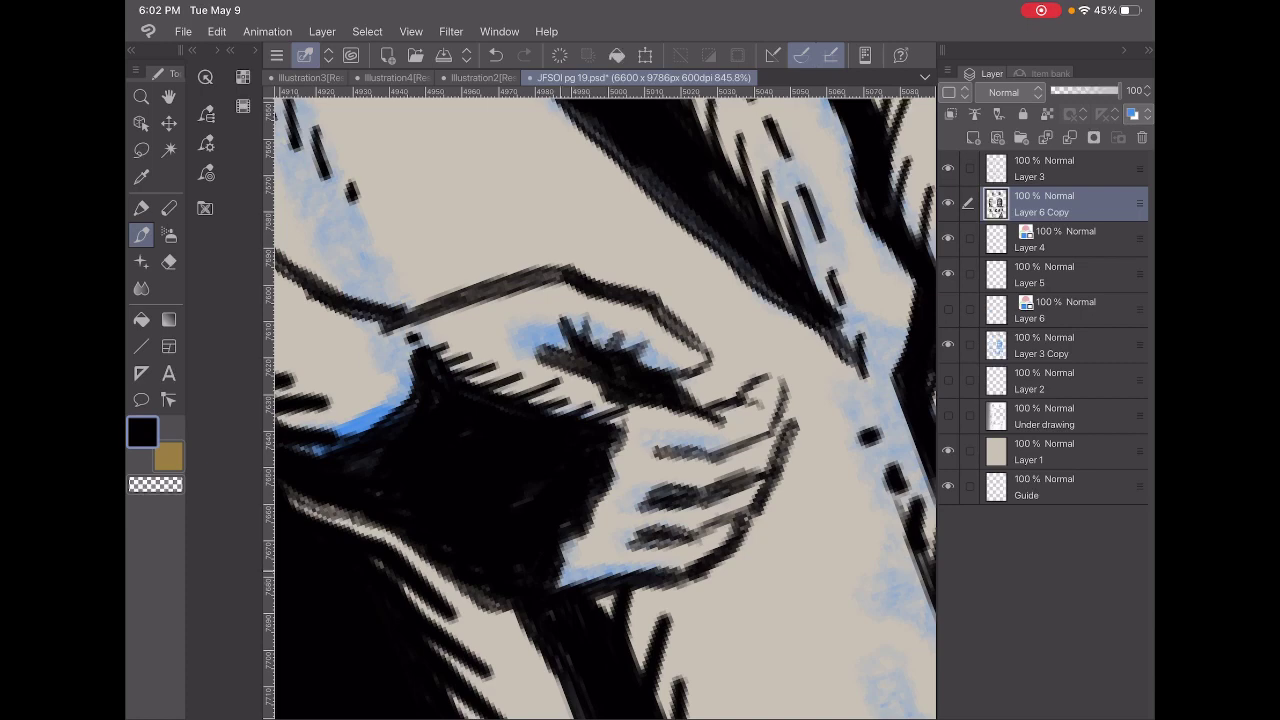
pyautogui.moveTo(560, 578)
pyautogui.mouseDown()
pyautogui.moveTo(590, 566)
pyautogui.moveTo(554, 588)
pyautogui.moveTo(720, 548)
pyautogui.mouseUp()
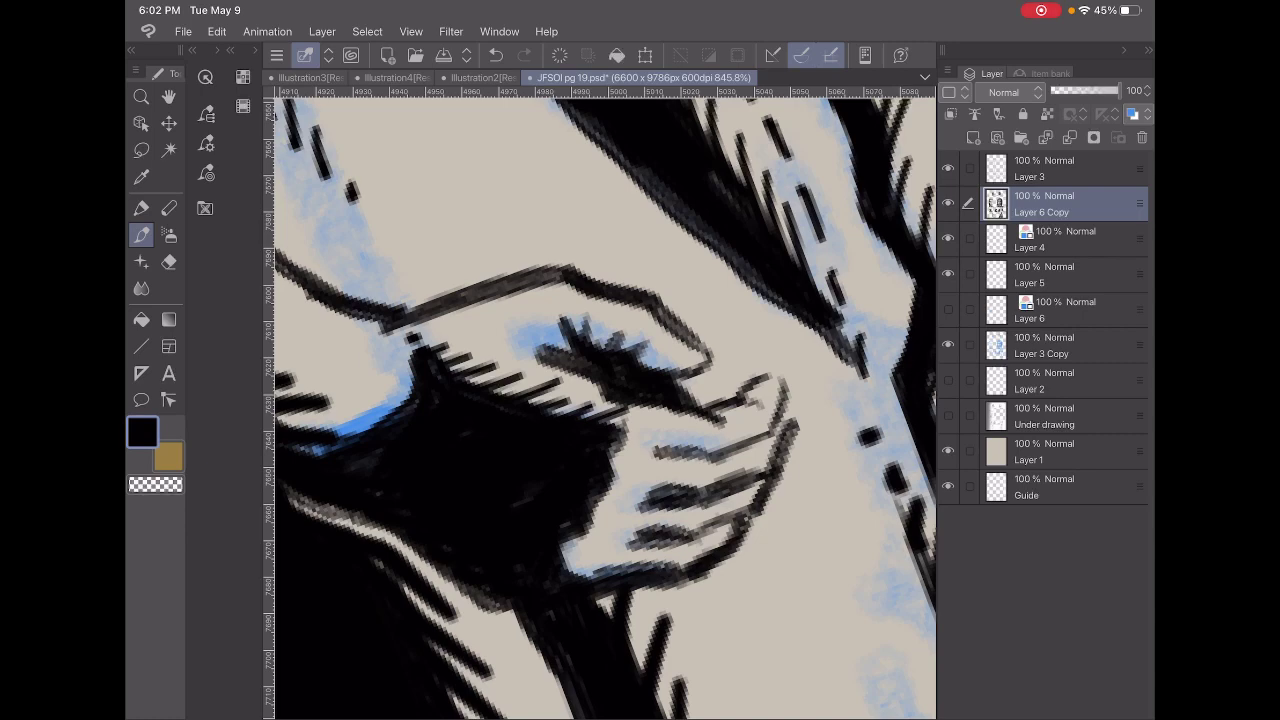
pyautogui.moveTo(666, 448); pyautogui.dragTo(762, 432)
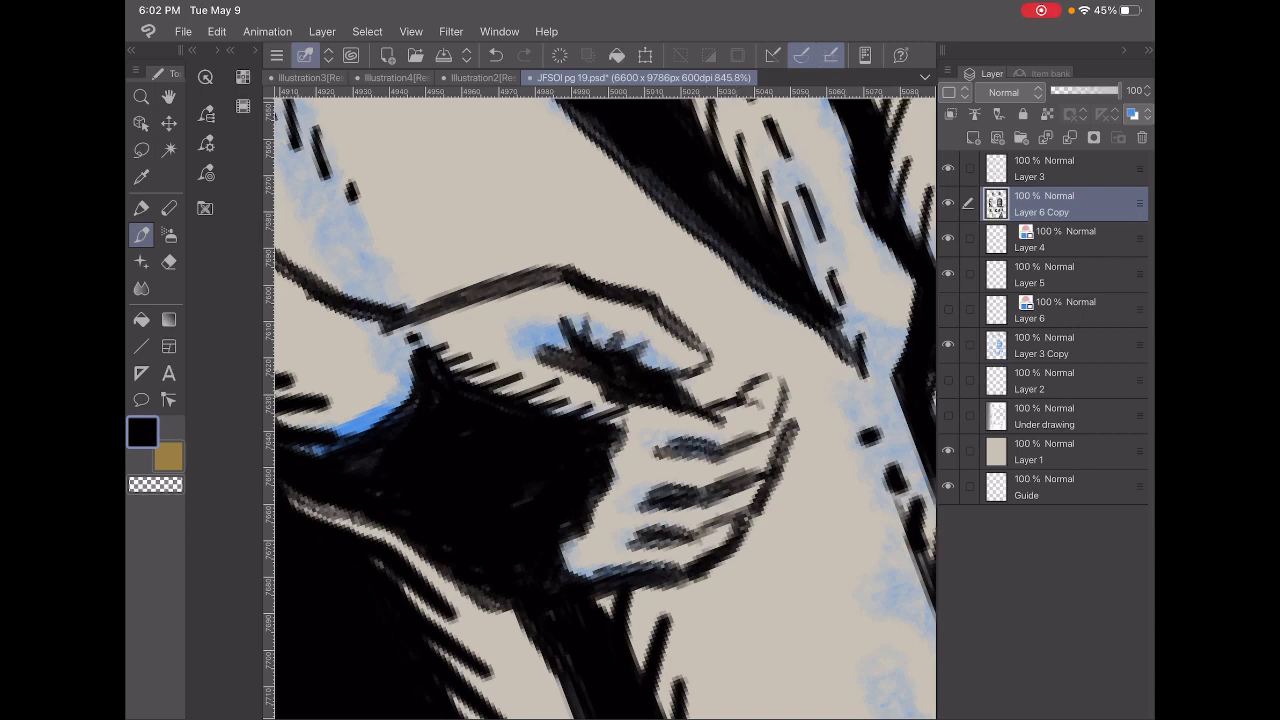
pyautogui.scroll(-3, 600, 400)
pyautogui.scroll(-5, 600, 400)
pyautogui.scroll(5, 730, 450)
pyautogui.scroll(2, 730, 450)
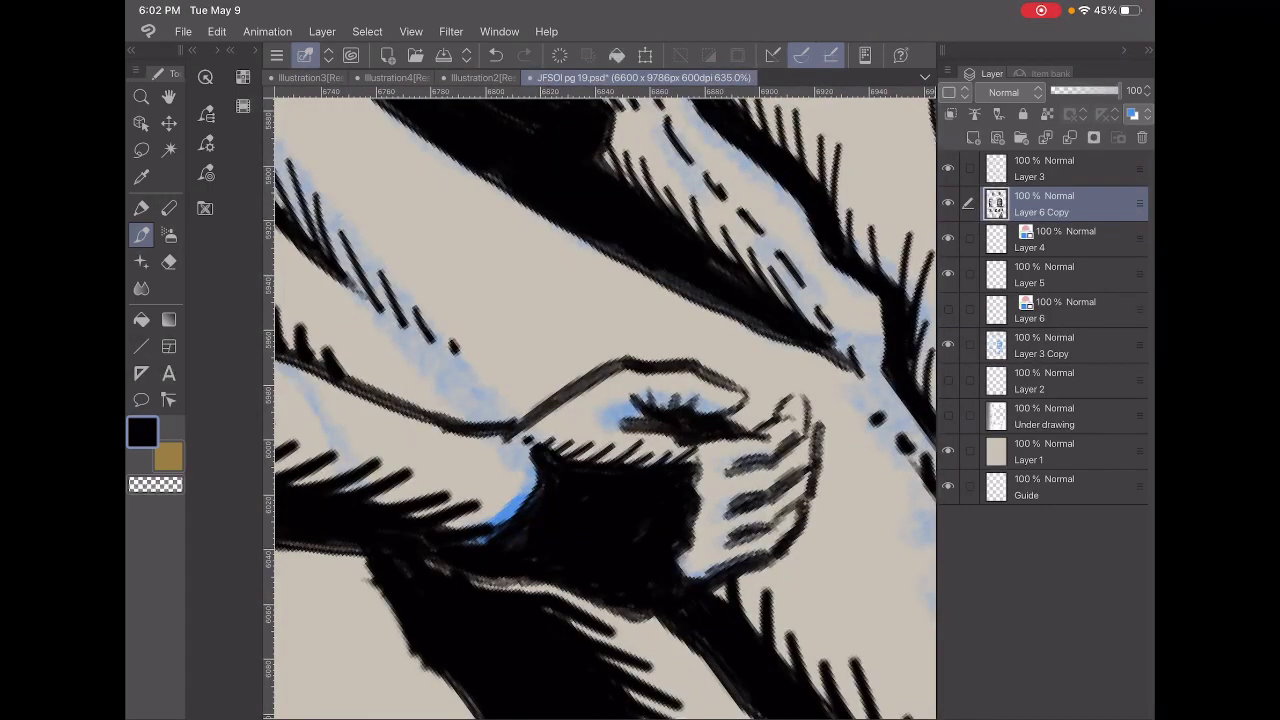
# Return to the first pen and hatch short strokes on the fingers near the fingertips.
pyautogui.click(141, 207)
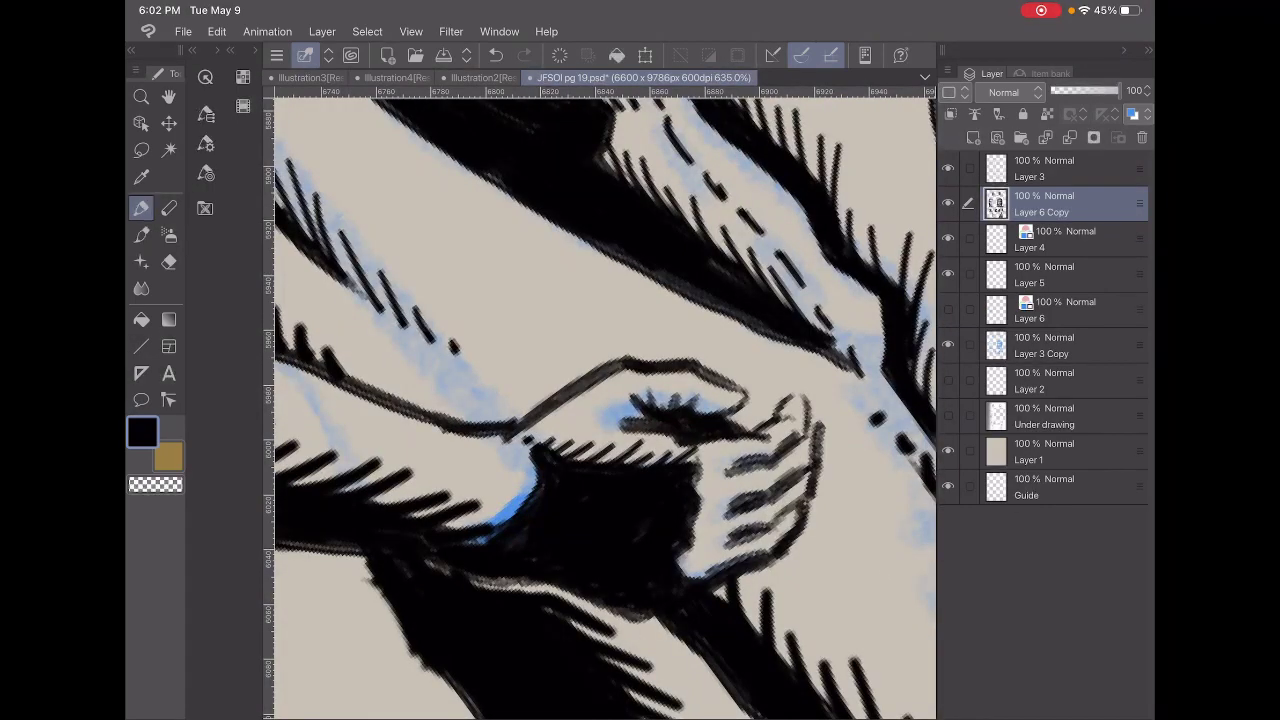
pyautogui.scroll(3, 600, 400)
pyautogui.moveTo(694, 484)
pyautogui.mouseDown()
pyautogui.moveTo(680, 498)
pyautogui.moveTo(710, 494)
pyautogui.mouseUp()
pyautogui.moveTo(740, 452)
pyautogui.mouseDown()
pyautogui.moveTo(728, 482)
pyautogui.moveTo(794, 450)
pyautogui.mouseUp()
pyautogui.moveTo(702, 518)
pyautogui.mouseDown()
pyautogui.moveTo(690, 550)
pyautogui.moveTo(738, 542)
pyautogui.mouseUp()
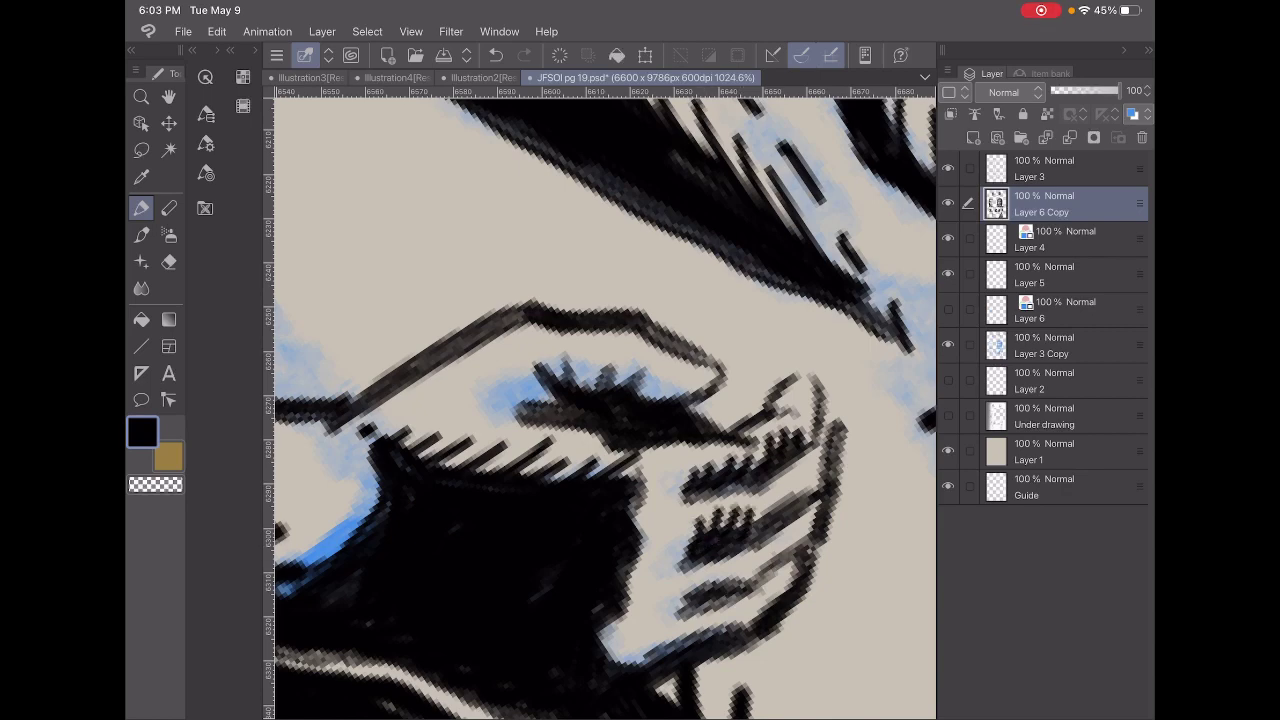
pyautogui.moveTo(772, 502)
pyautogui.mouseDown()
pyautogui.moveTo(756, 534)
pyautogui.moveTo(762, 510)
pyautogui.moveTo(774, 528)
pyautogui.mouseUp()
pyautogui.moveTo(804, 478)
pyautogui.mouseDown()
pyautogui.moveTo(788, 518)
pyautogui.moveTo(806, 508)
pyautogui.mouseUp()
# Cover the lower and lowest fingers with rows of short black hatch strokes.
pyautogui.moveTo(696, 592); pyautogui.dragTo(690, 612)
pyautogui.moveTo(720, 568)
pyautogui.mouseDown()
pyautogui.moveTo(700, 602)
pyautogui.moveTo(734, 596)
pyautogui.mouseUp()
pyautogui.moveTo(756, 560)
pyautogui.mouseDown()
pyautogui.moveTo(730, 590)
pyautogui.moveTo(756, 582)
pyautogui.mouseUp()
pyautogui.moveTo(796, 540)
pyautogui.mouseDown()
pyautogui.moveTo(774, 570)
pyautogui.moveTo(792, 554)
pyautogui.mouseUp()
pyautogui.moveTo(664, 624)
pyautogui.mouseDown()
pyautogui.moveTo(646, 662)
pyautogui.moveTo(662, 636)
pyautogui.moveTo(666, 656)
pyautogui.mouseUp()
pyautogui.moveTo(696, 624)
pyautogui.mouseDown()
pyautogui.moveTo(678, 640)
pyautogui.moveTo(732, 636)
pyautogui.mouseUp()
pyautogui.moveTo(754, 612); pyautogui.dragTo(750, 630)
pyautogui.moveTo(774, 590)
pyautogui.mouseDown()
pyautogui.moveTo(756, 614)
pyautogui.moveTo(770, 604)
pyautogui.mouseUp()
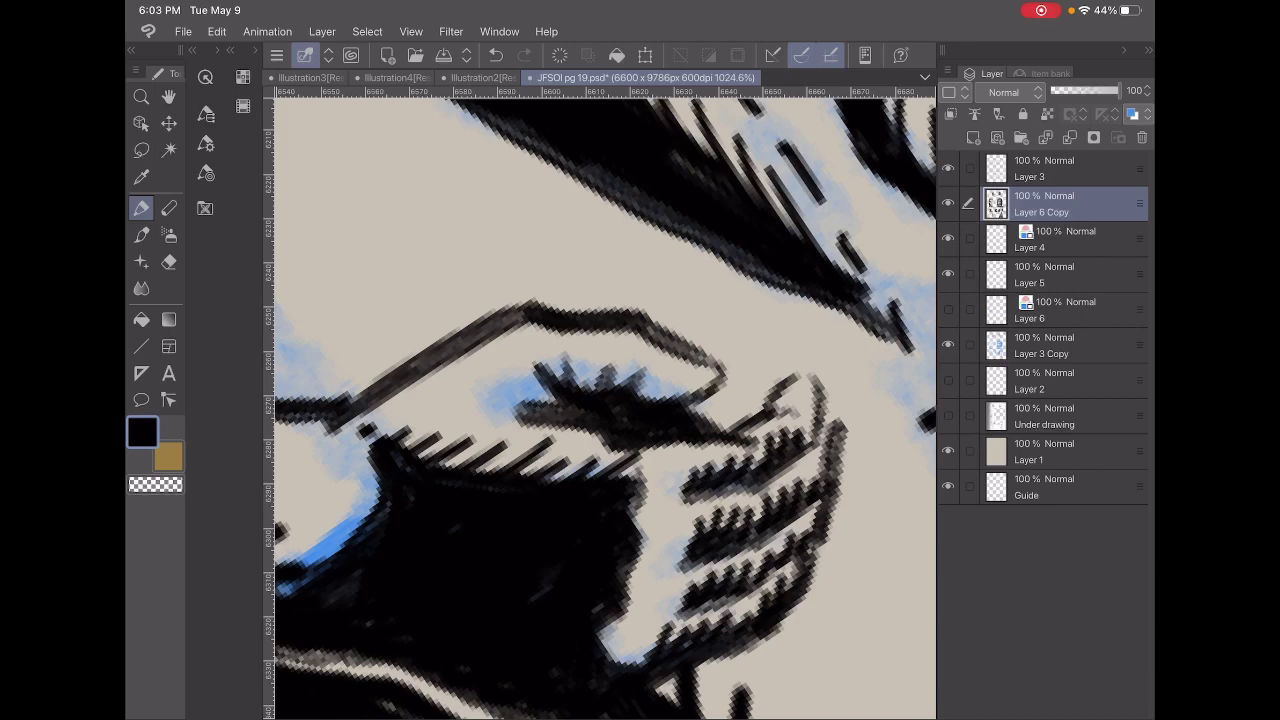
pyautogui.scroll(-10, 605, 400)
pyautogui.scroll(-5, 605, 400)
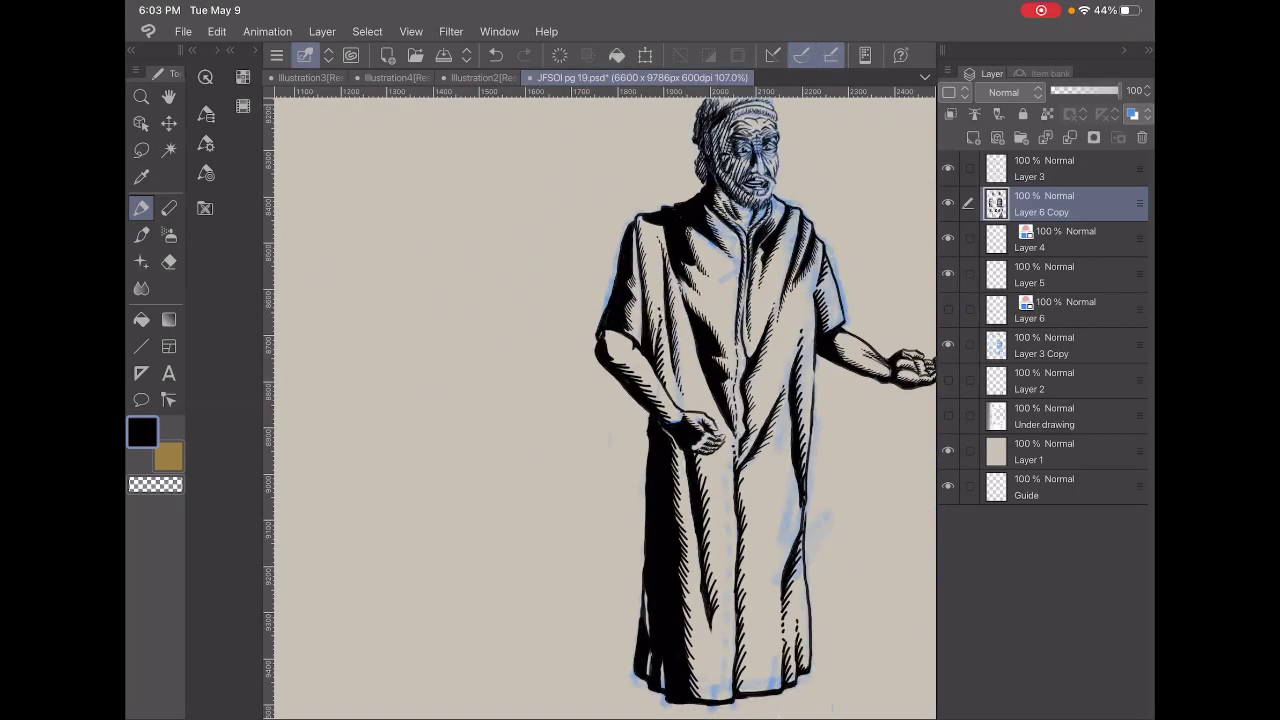
pyautogui.scroll(5, 600, 450)
pyautogui.scroll(3, 600, 450)
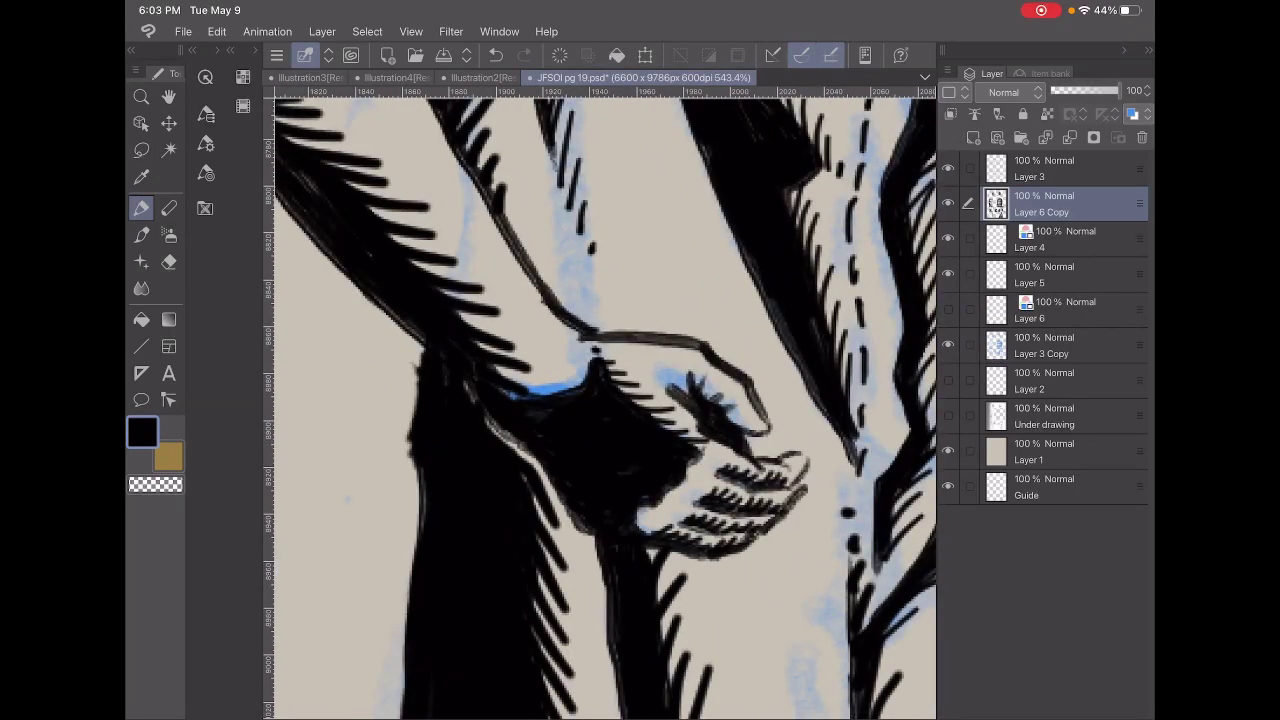
pyautogui.scroll(-8, 605, 400)
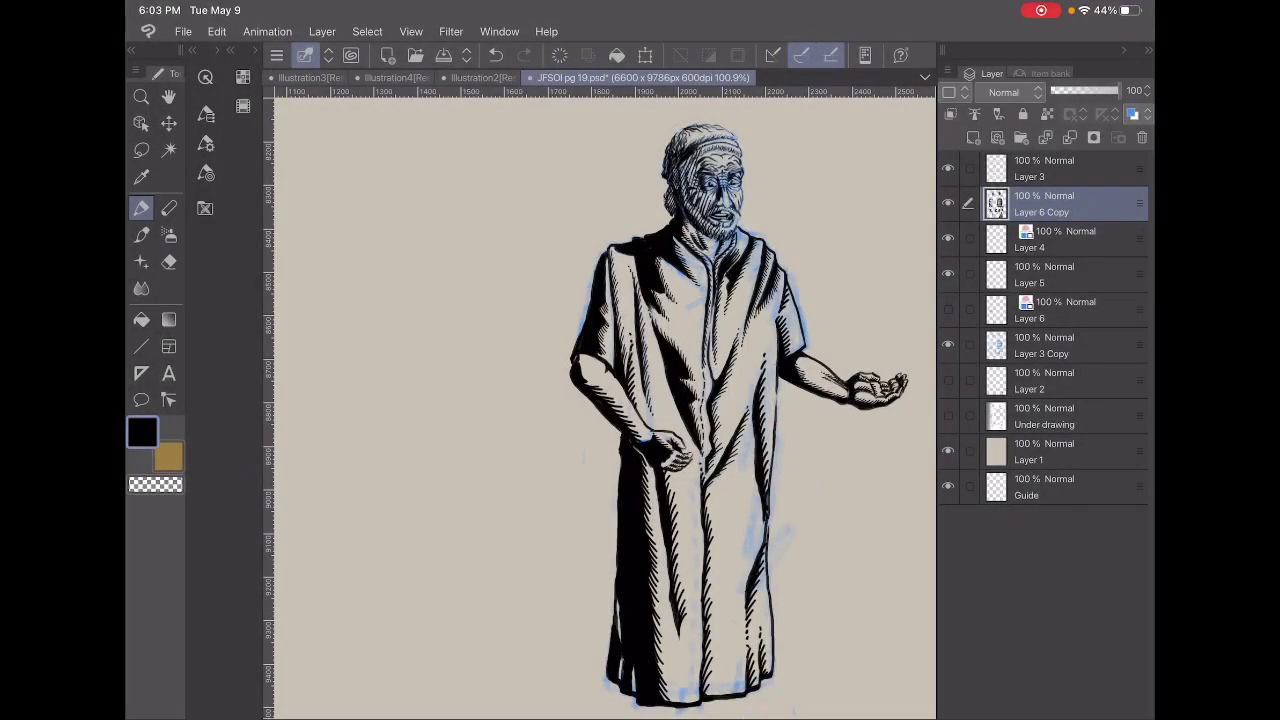
pyautogui.scroll(-3, 605, 400)
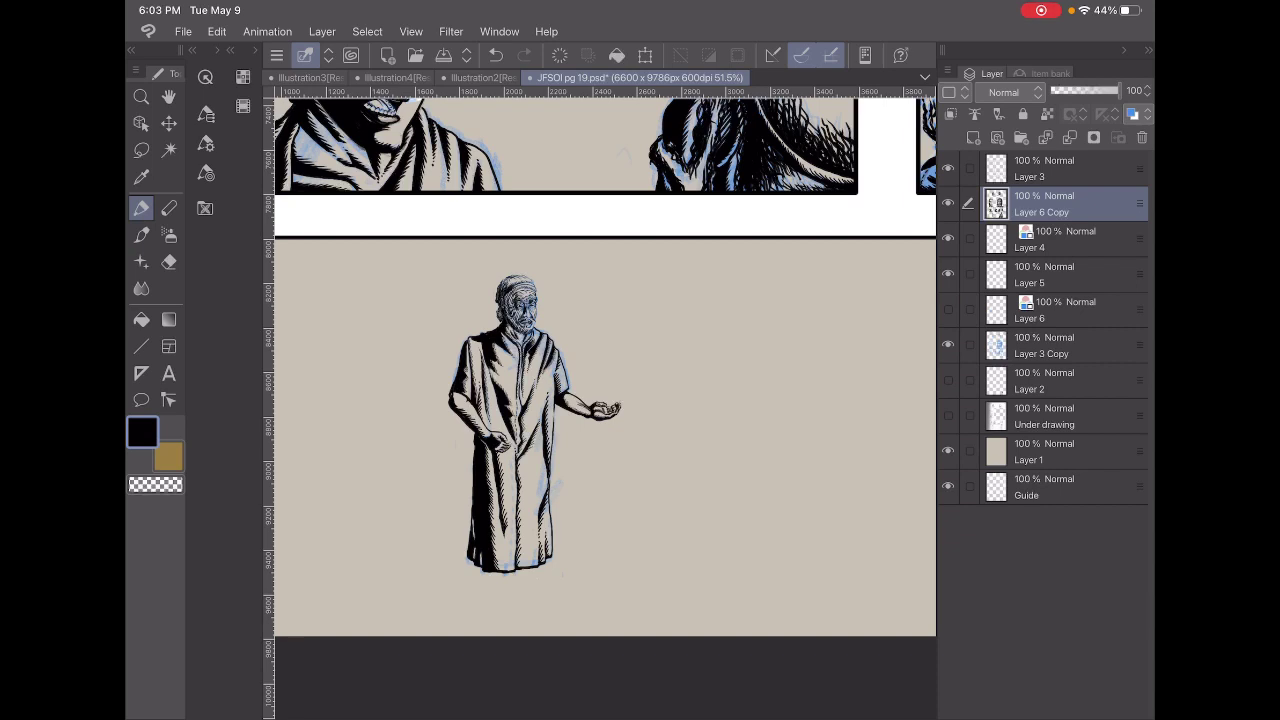
pyautogui.scroll(-3, 605, 400)
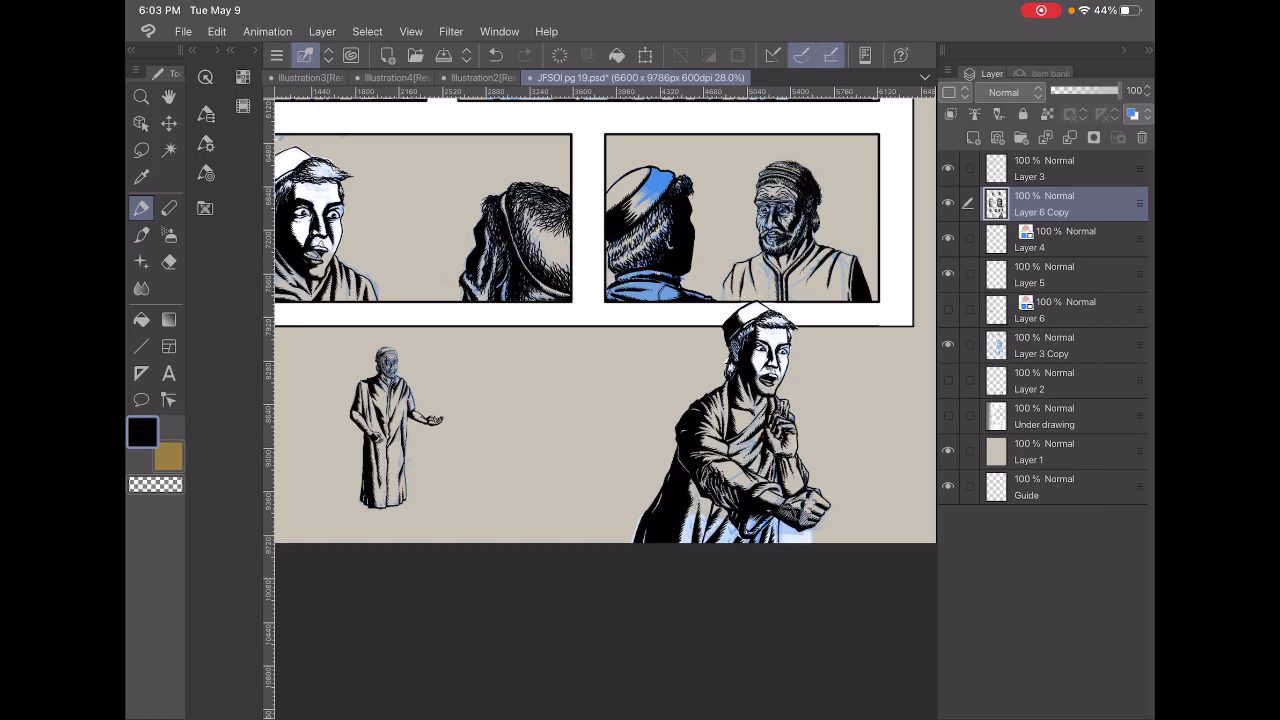
pyautogui.scroll(-3, 605, 320)
pyautogui.scroll(-3, 605, 320)
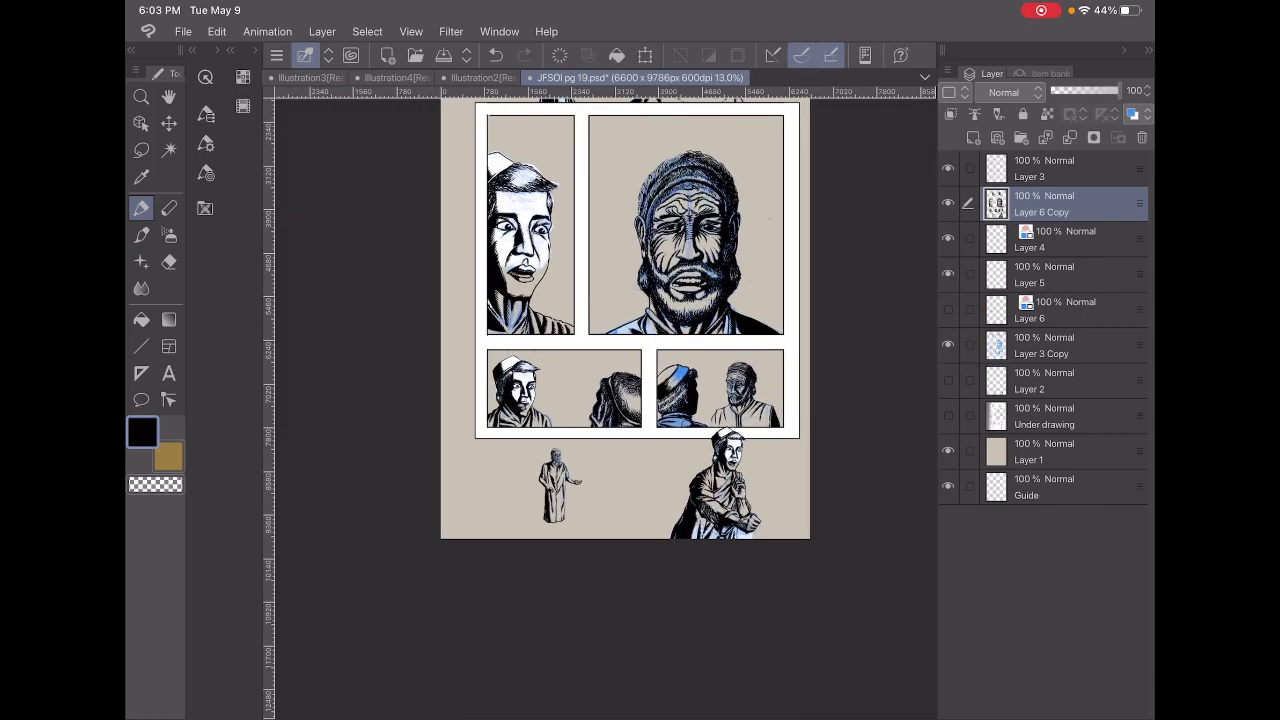
pyautogui.scroll(3, 605, 380)
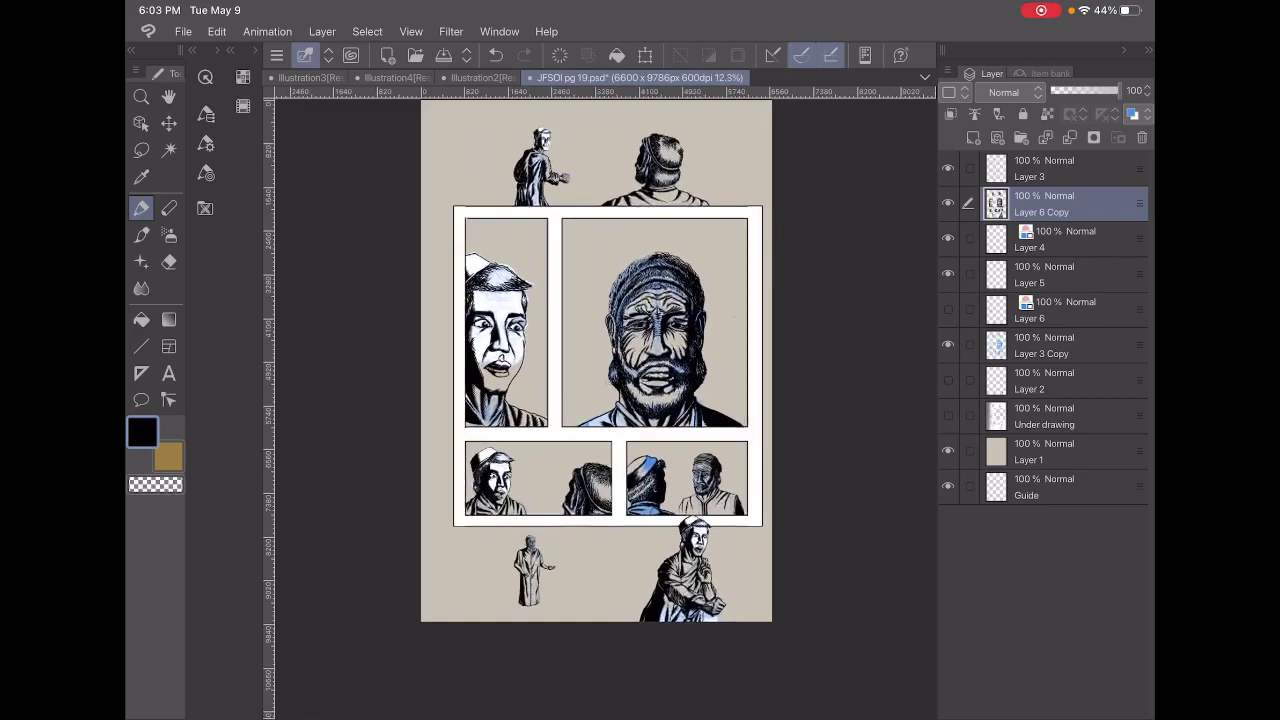
pyautogui.scroll(3, 605, 400)
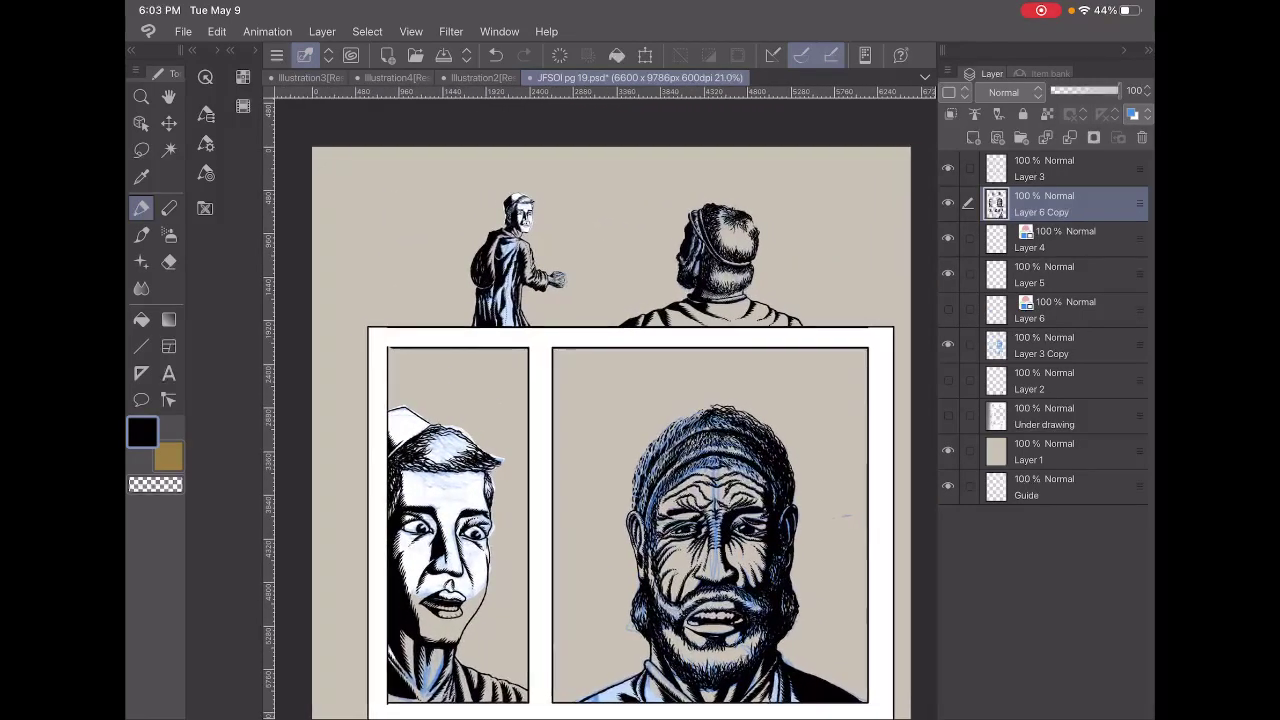
pyautogui.scroll(-1, 605, 380)
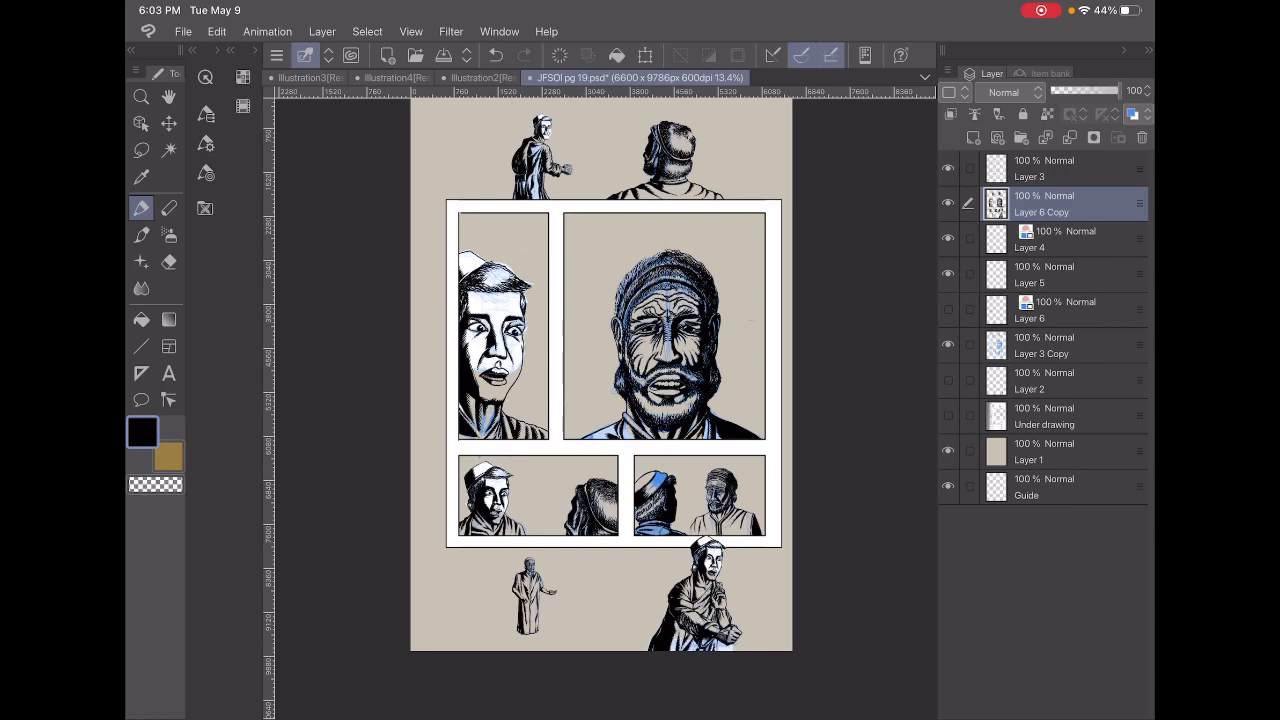
# Hide the blue colouring on Layer 3 Copy, then delete that layer.
pyautogui.click(948, 344)
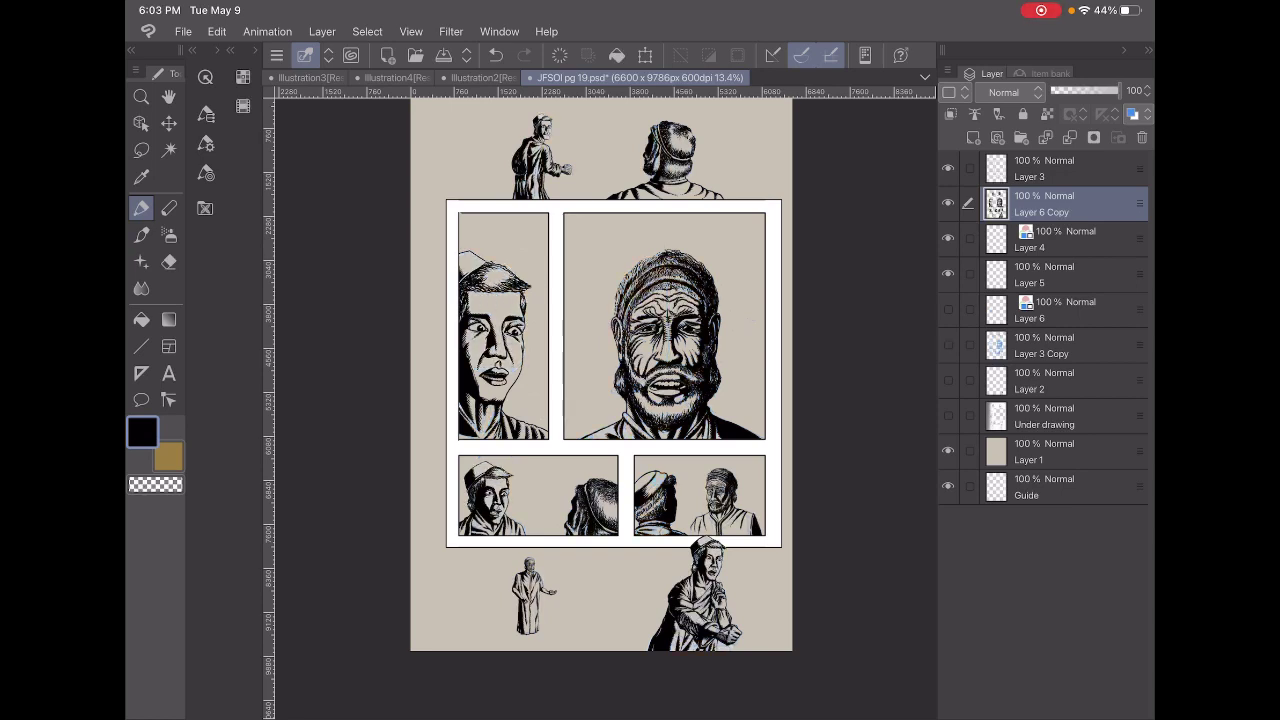
pyautogui.click(1050, 345)
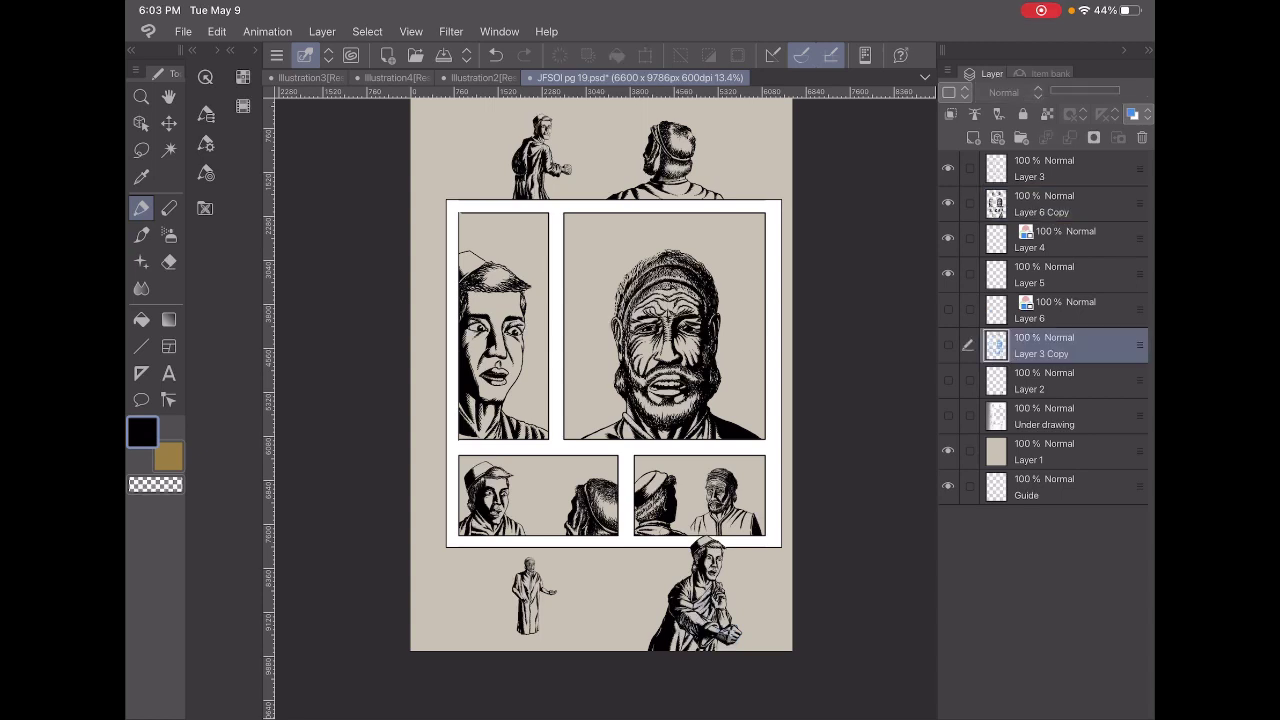
pyautogui.click(1142, 137)
pyautogui.click(732, 296)
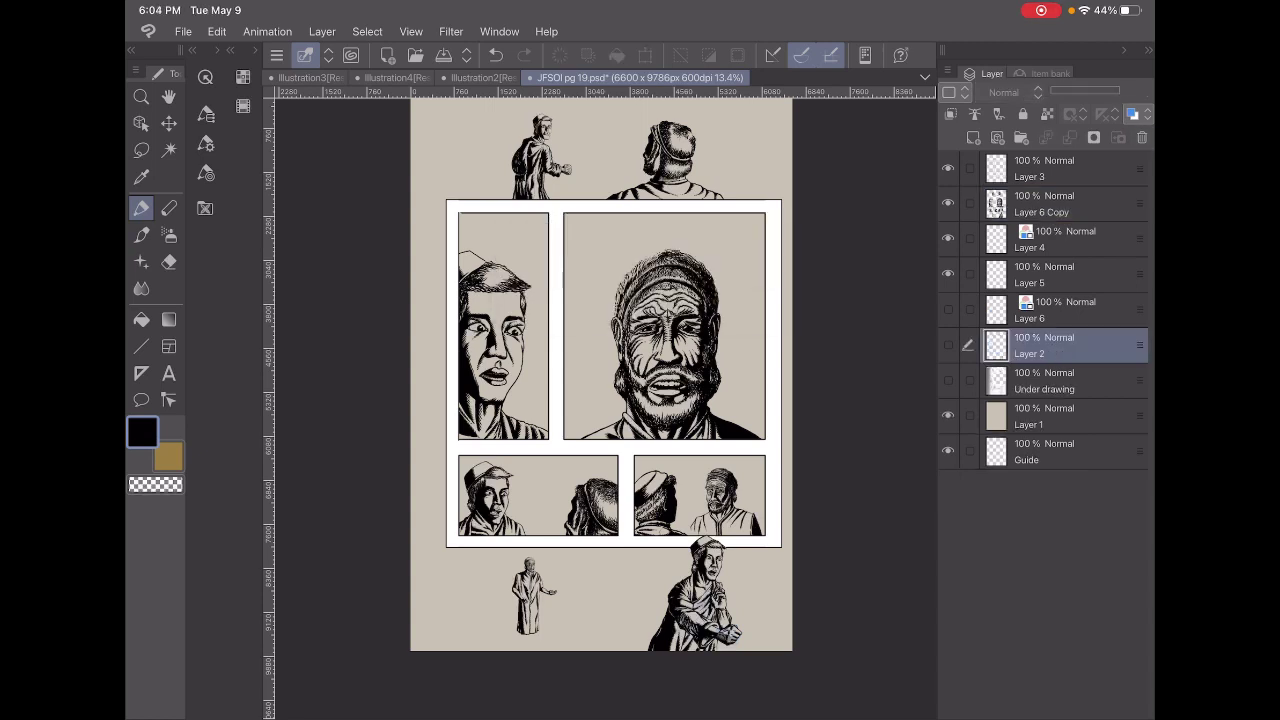
# Delete Layer 6 and Layer 4, confirming each deletion.
pyautogui.click(1060, 310)
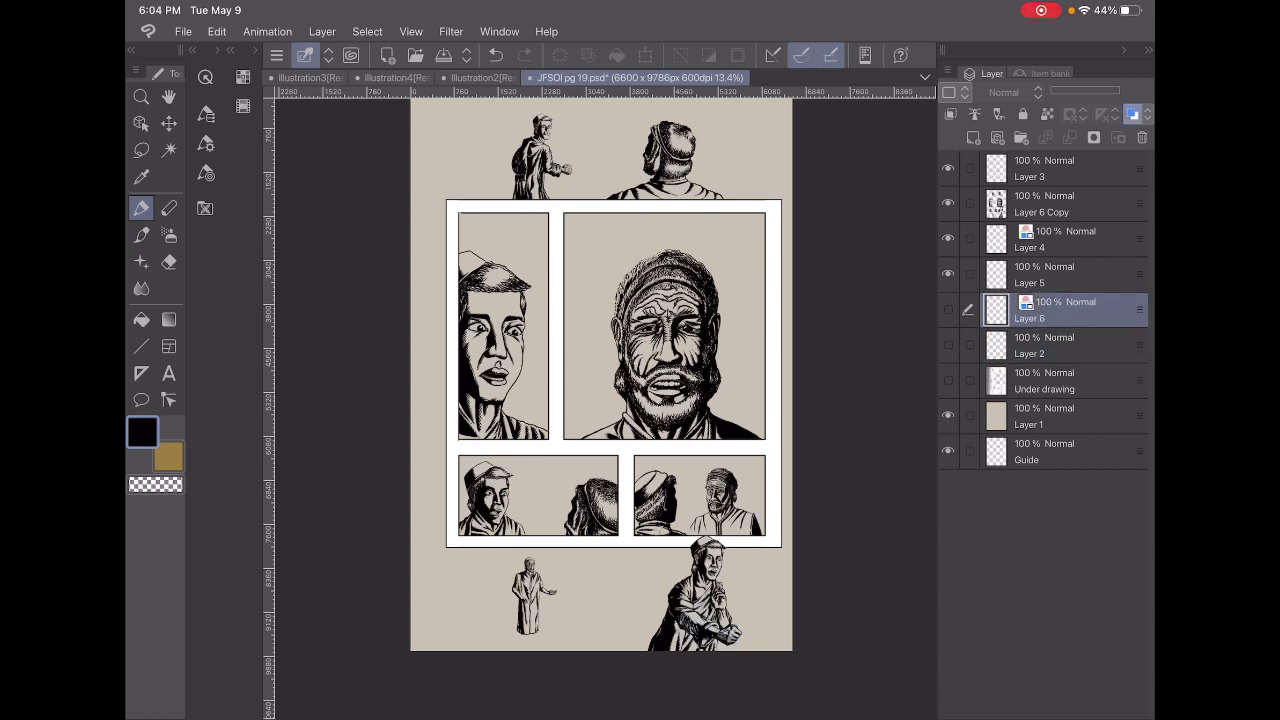
pyautogui.click(1142, 137)
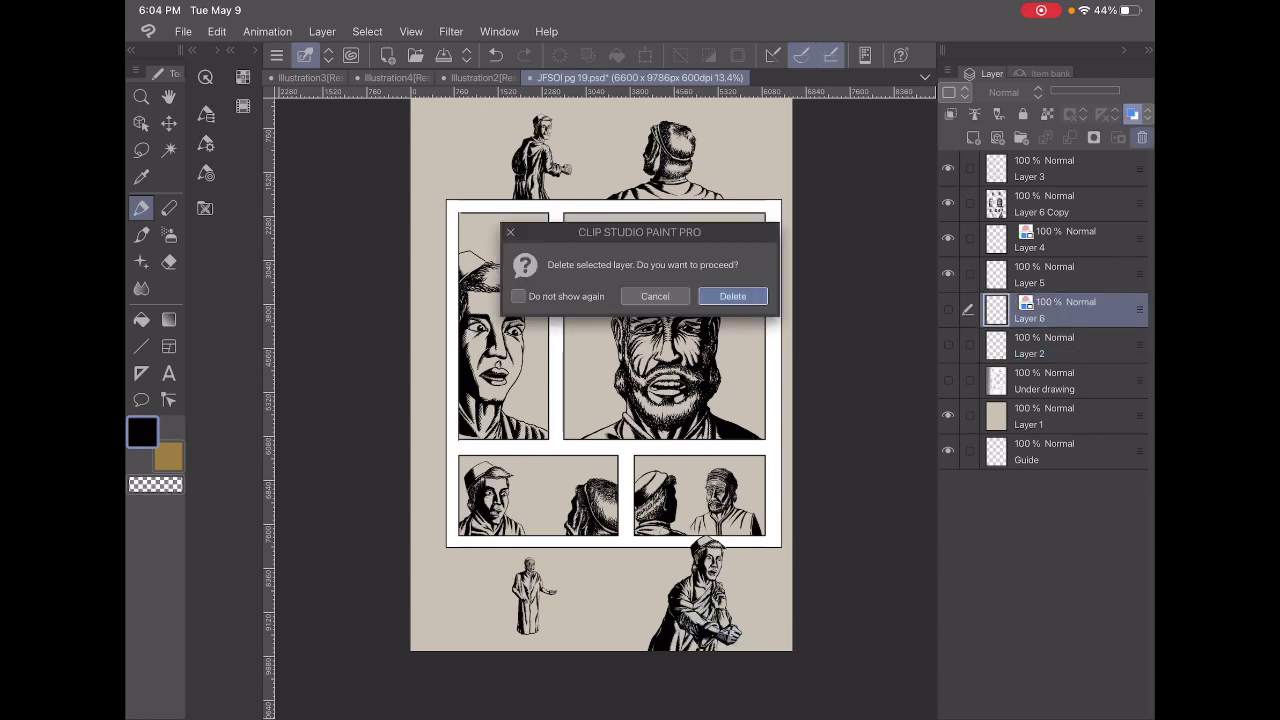
pyautogui.click(733, 295)
pyautogui.click(1060, 240)
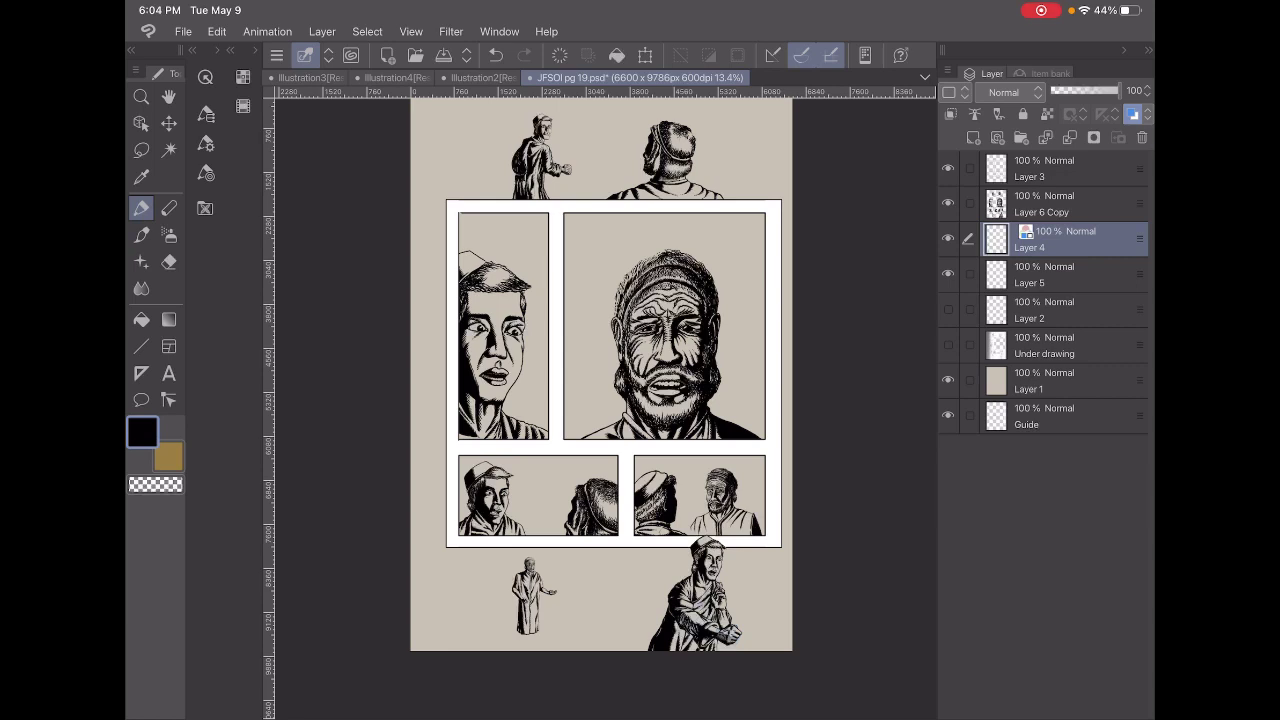
pyautogui.click(1142, 137)
pyautogui.click(733, 295)
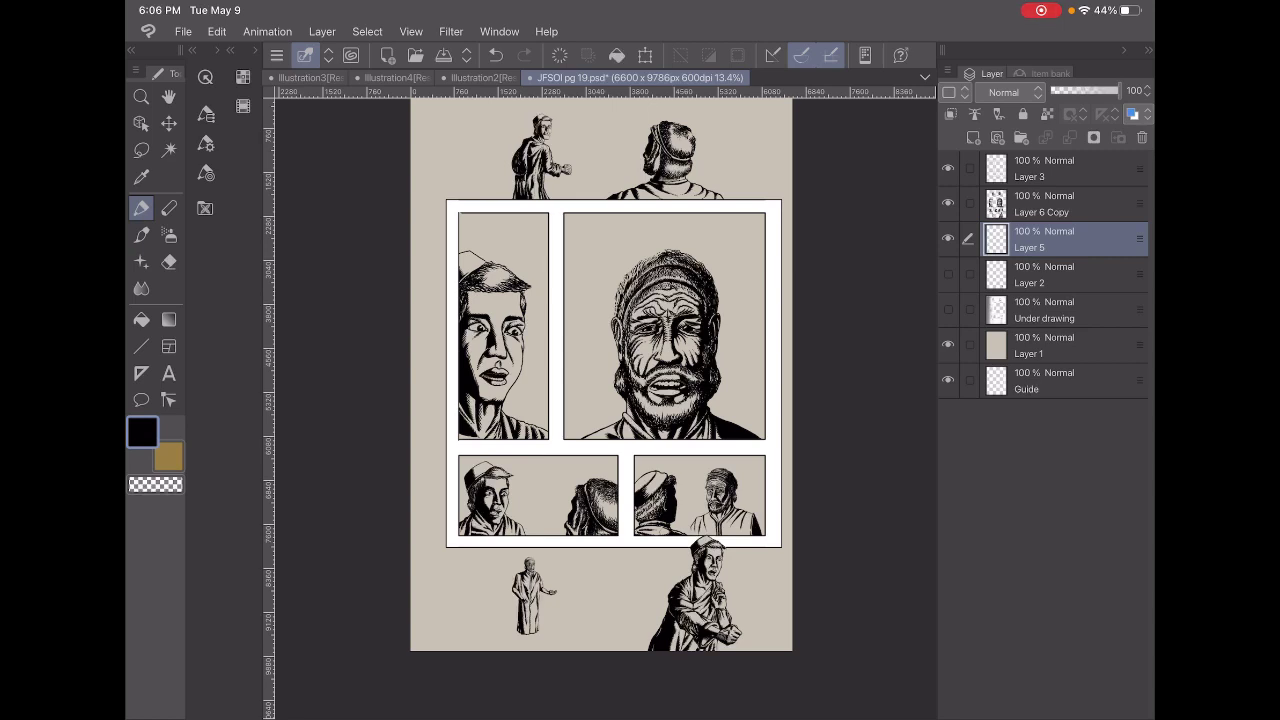
# Zoom into the page top and draw a faint Pencil line on Layer 5 left of the hooded figure.
pyautogui.scroll(5, 610, 380)
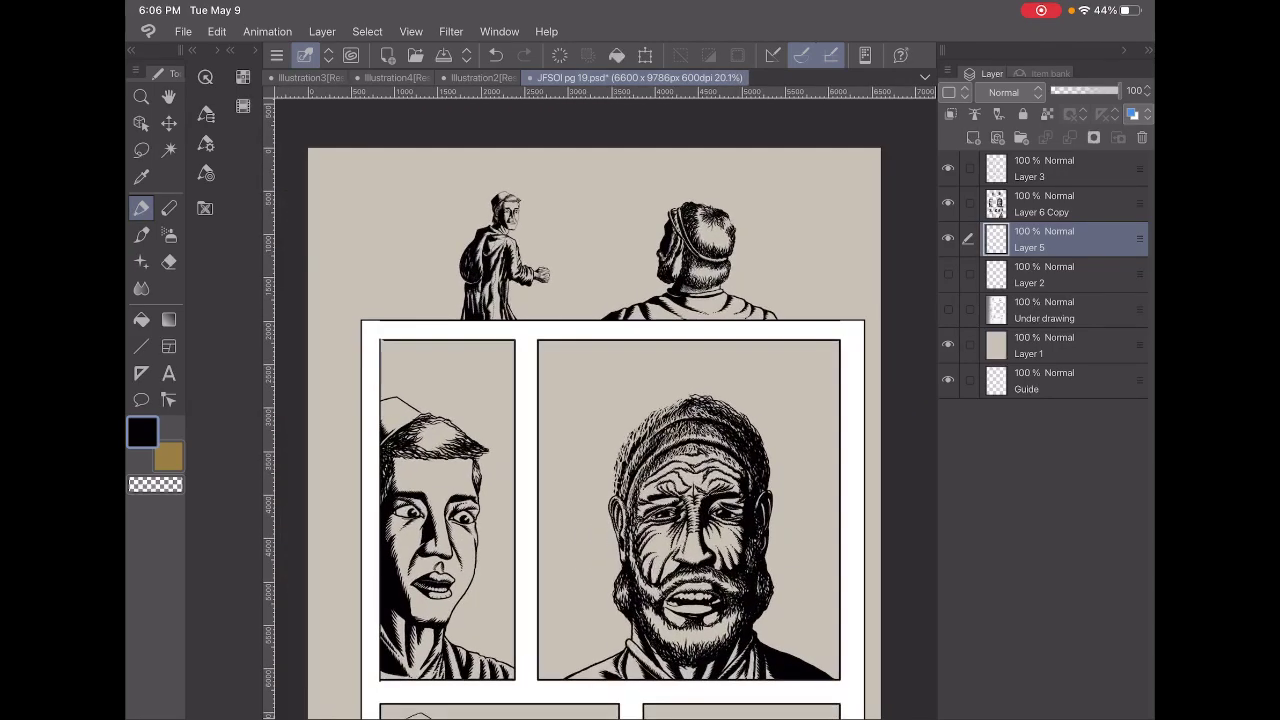
pyautogui.scroll(2, 610, 420)
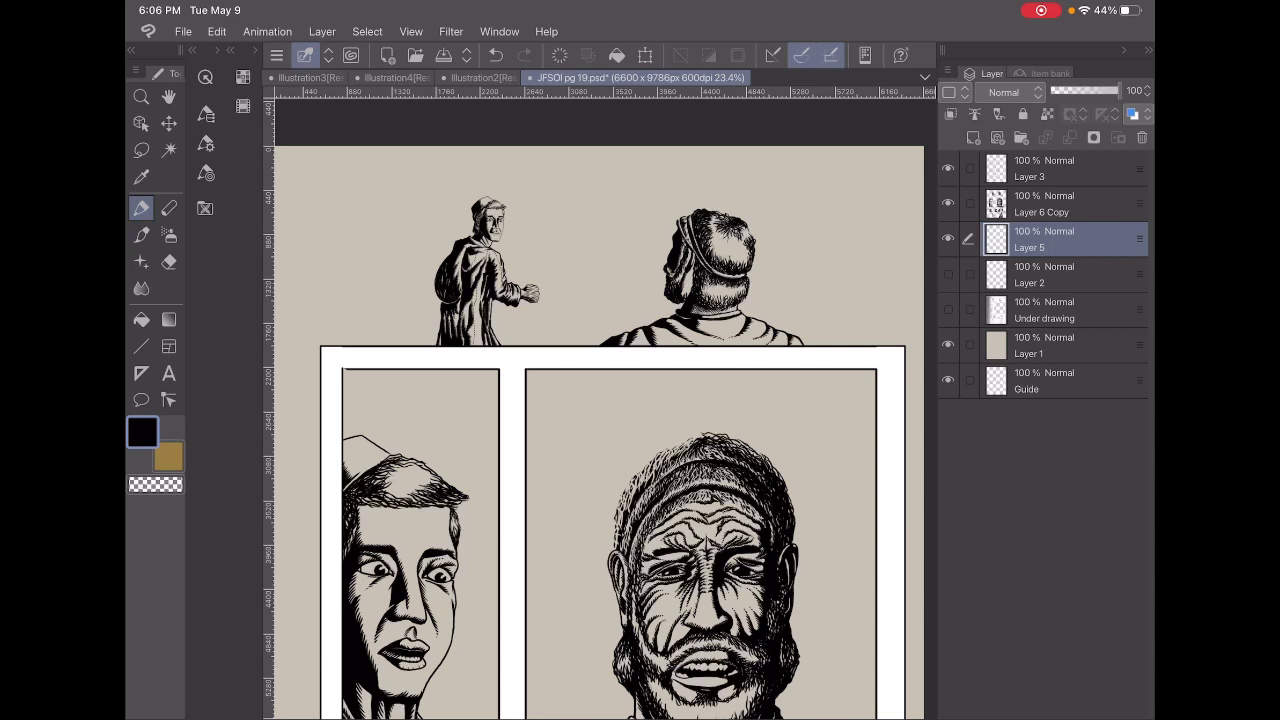
pyautogui.click(169, 208)
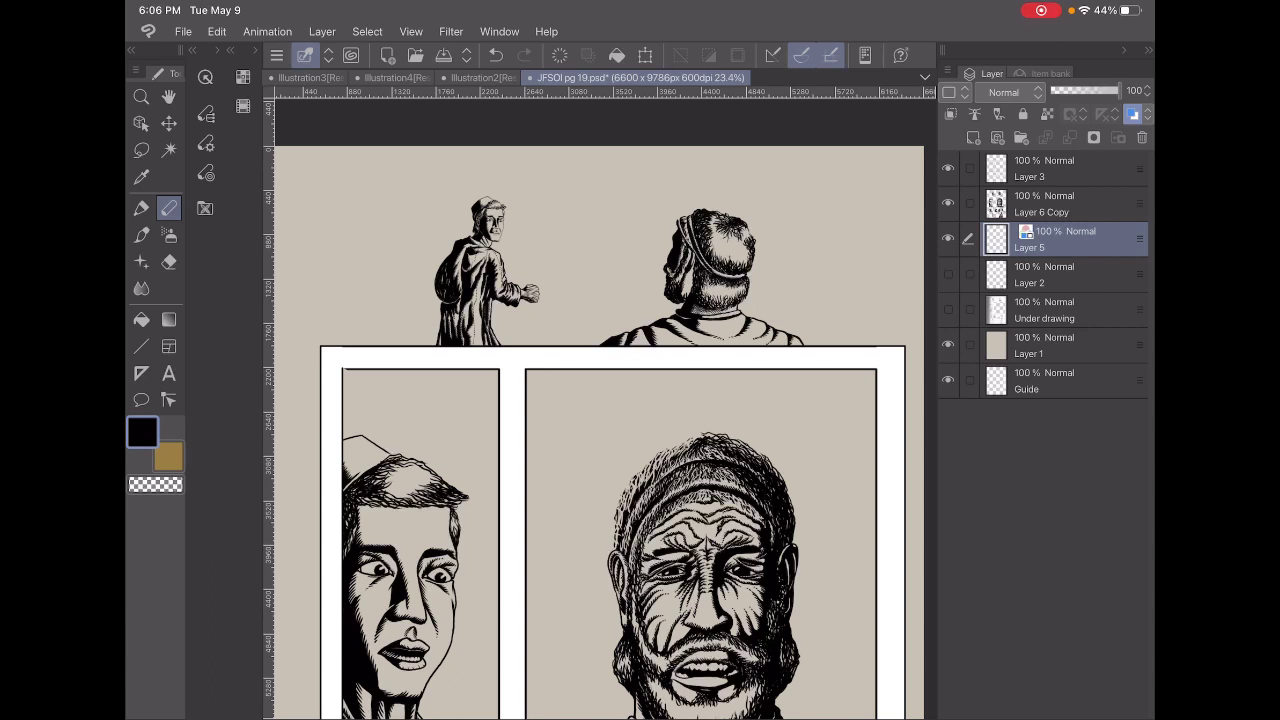
pyautogui.moveTo(313, 321); pyautogui.dragTo(393, 294)
# Set the pencil size to 12 and sketch the ridge line rising from left of the hooded figure.
pyautogui.click(205, 173)
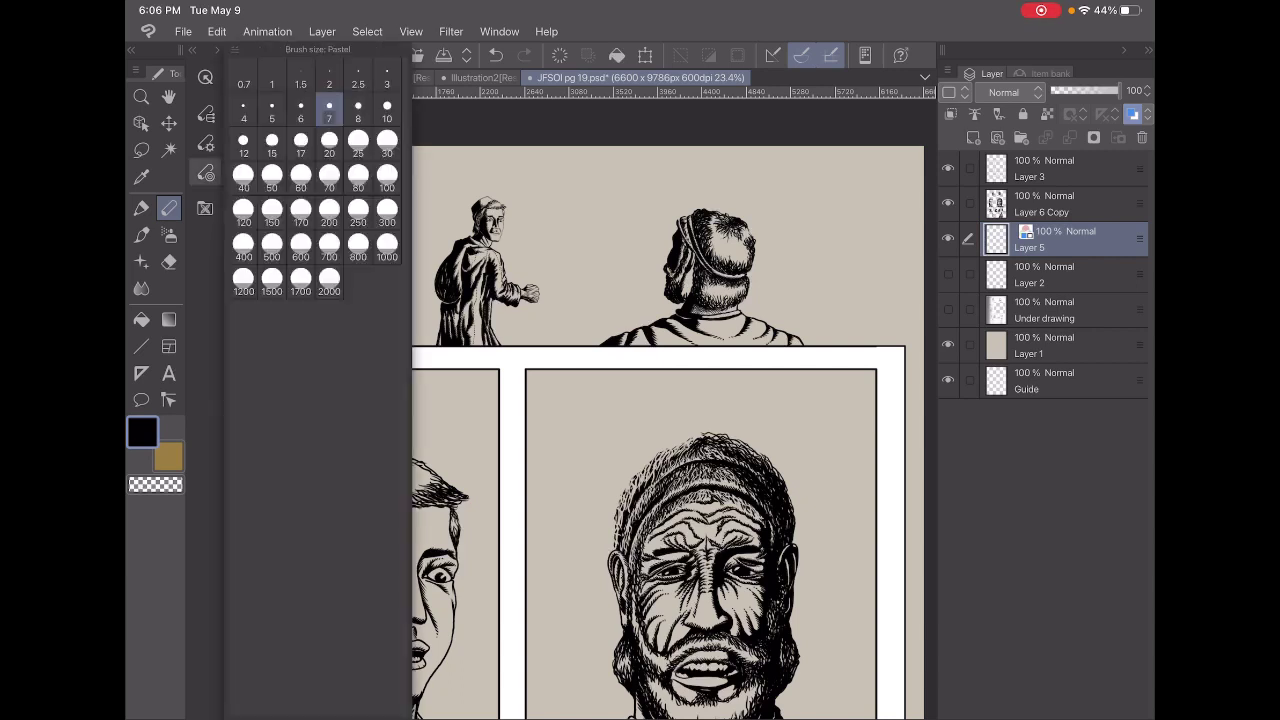
pyautogui.click(243, 145)
pyautogui.click(205, 173)
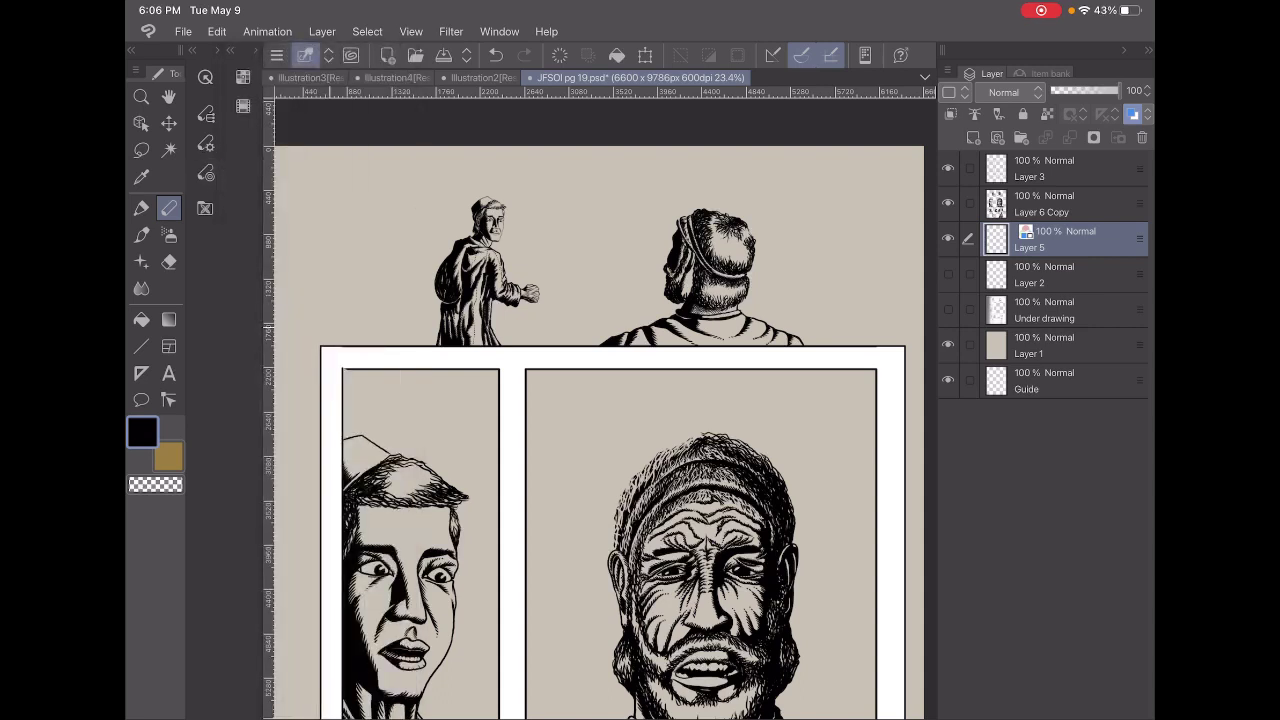
pyautogui.moveTo(330, 322); pyautogui.dragTo(418, 284)
pyautogui.moveTo(315, 325); pyautogui.dragTo(520, 247)
pyautogui.moveTo(552, 240); pyautogui.dragTo(822, 163)
# Sketch vertical cliff edges and a cliff top edge near the page top.
pyautogui.moveTo(580, 225)
pyautogui.mouseDown()
pyautogui.moveTo(580, 193)
pyautogui.moveTo(640, 179)
pyautogui.mouseUp()
pyautogui.press('e')
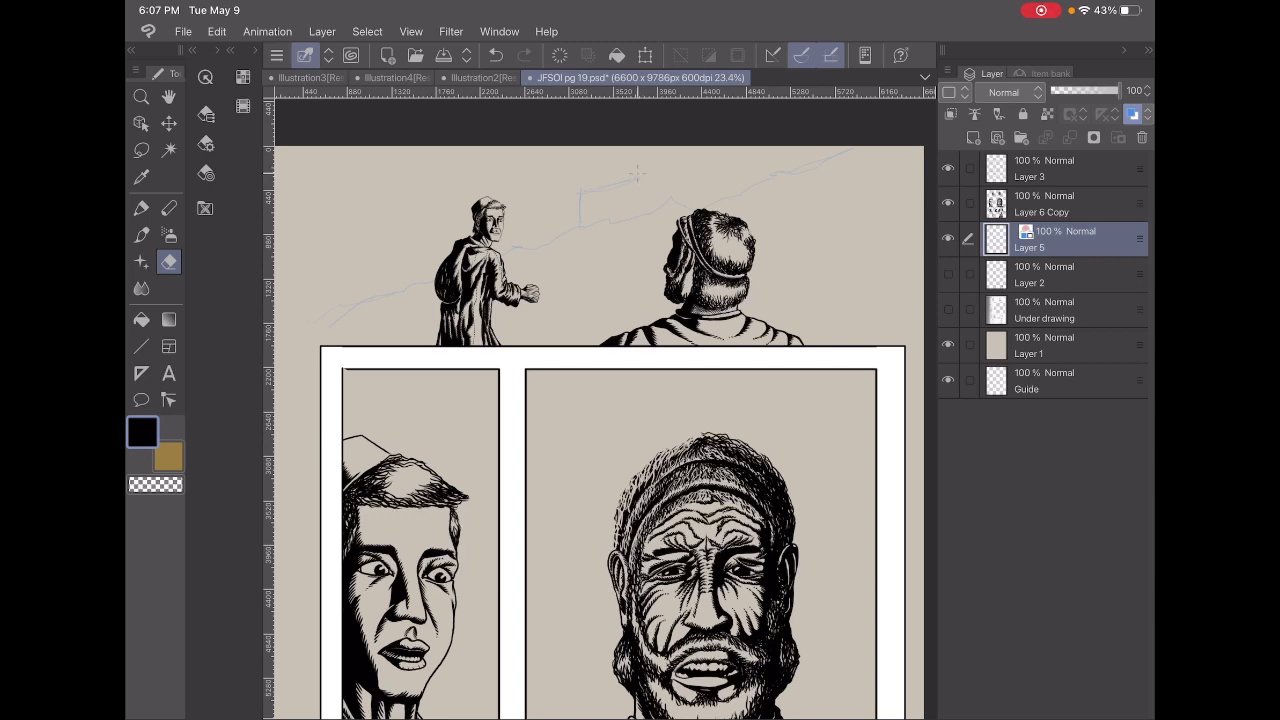
pyautogui.press('p')
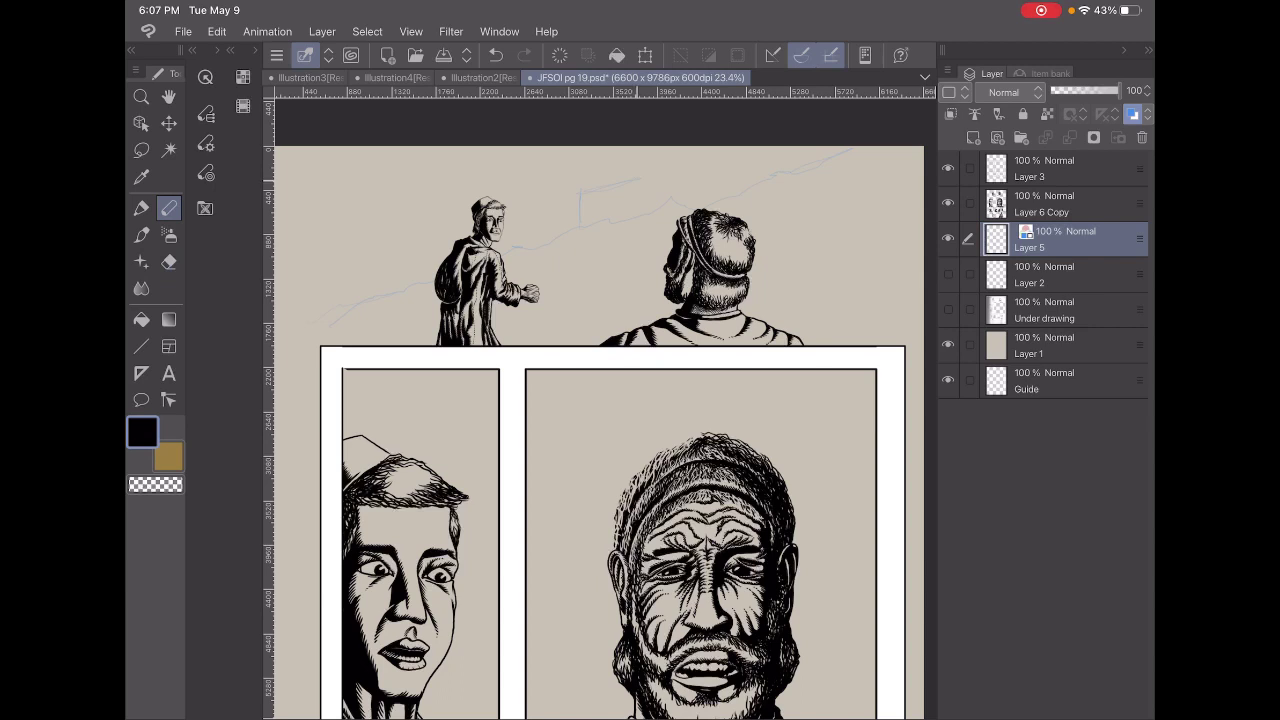
pyautogui.moveTo(641, 162); pyautogui.dragTo(641, 181)
pyautogui.moveTo(644, 161); pyautogui.dragTo(683, 157)
pyautogui.scroll(3, 705, 260)
pyautogui.scroll(2, 705, 260)
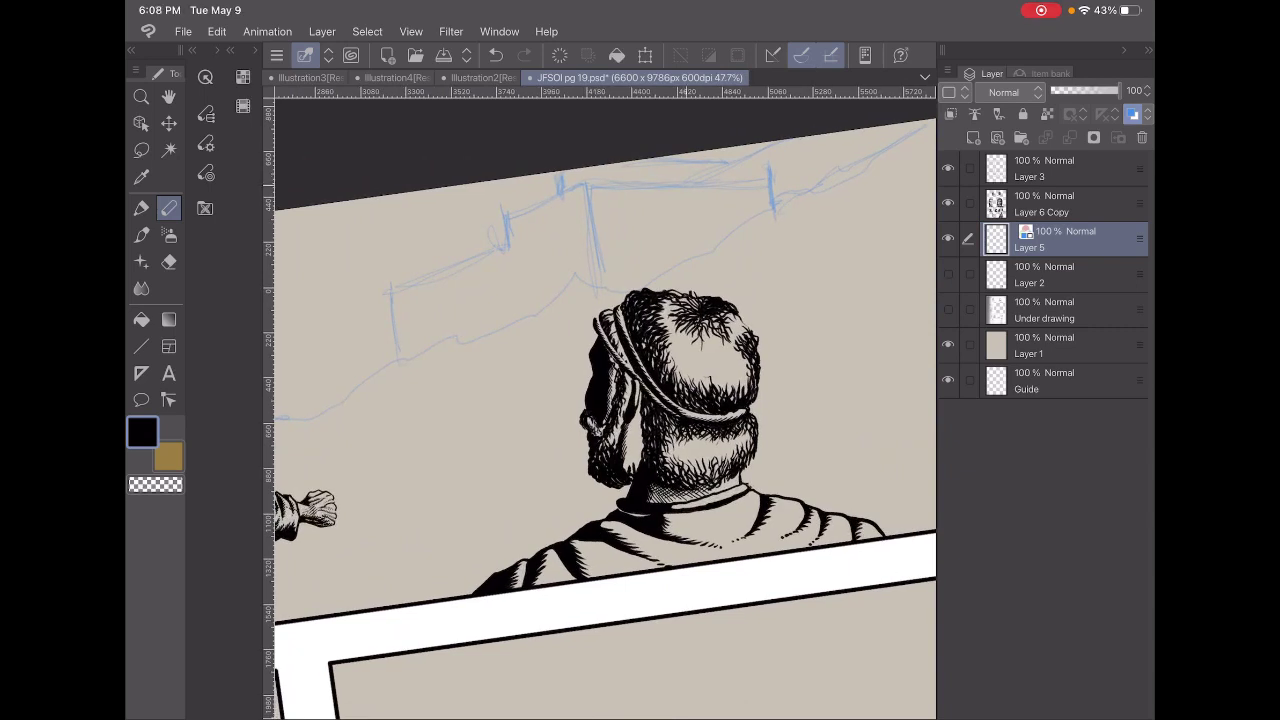
pyautogui.press('e')
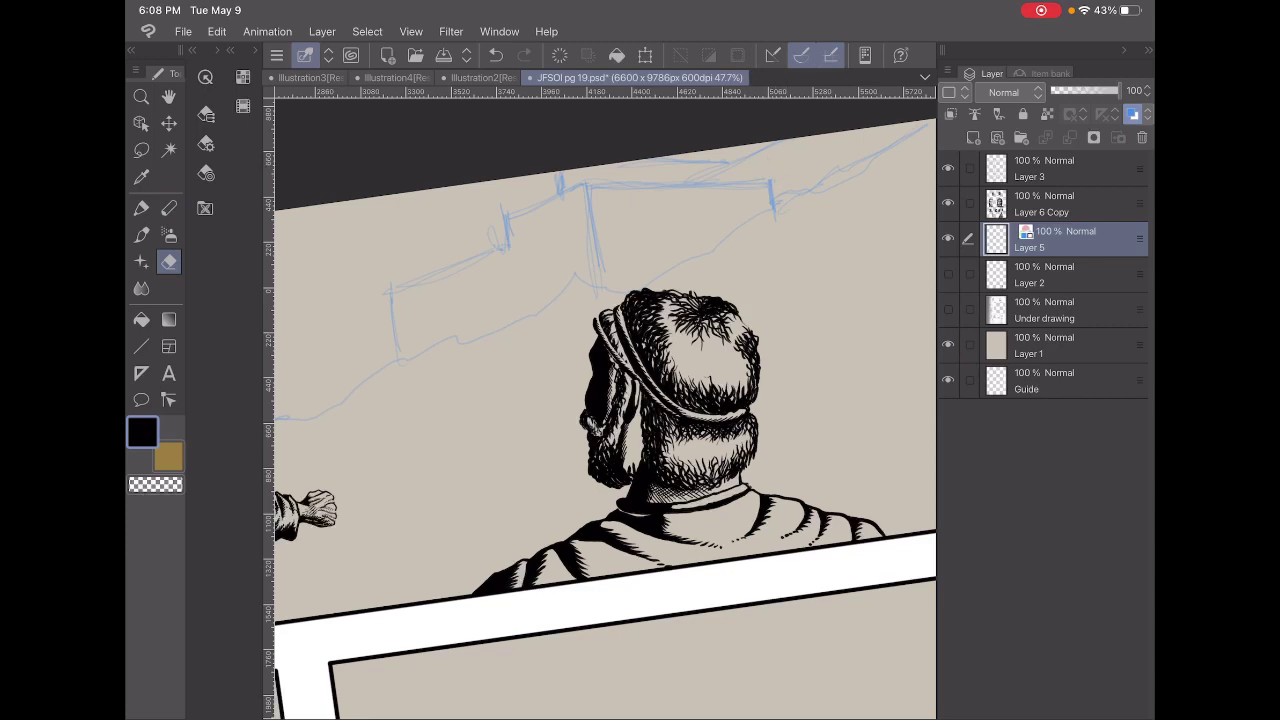
pyautogui.scroll(-5, 600, 400)
pyautogui.scroll(5, 702, 295)
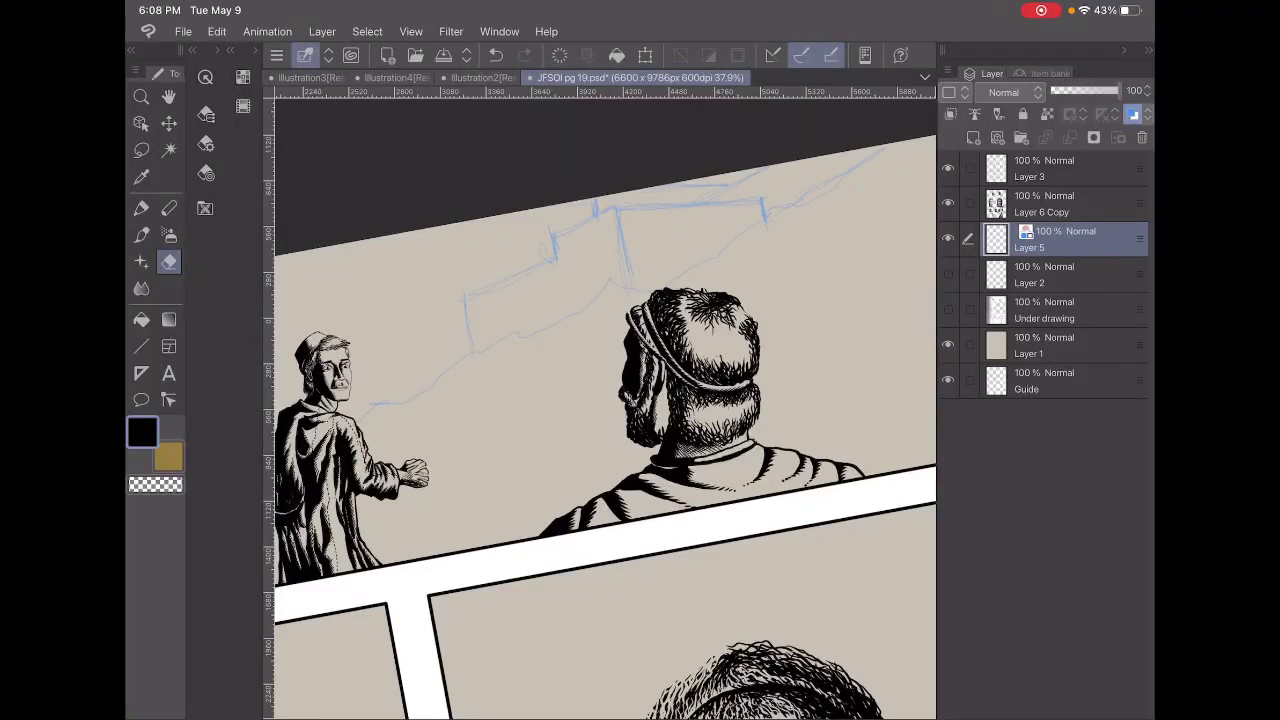
pyautogui.scroll(-3, 600, 400)
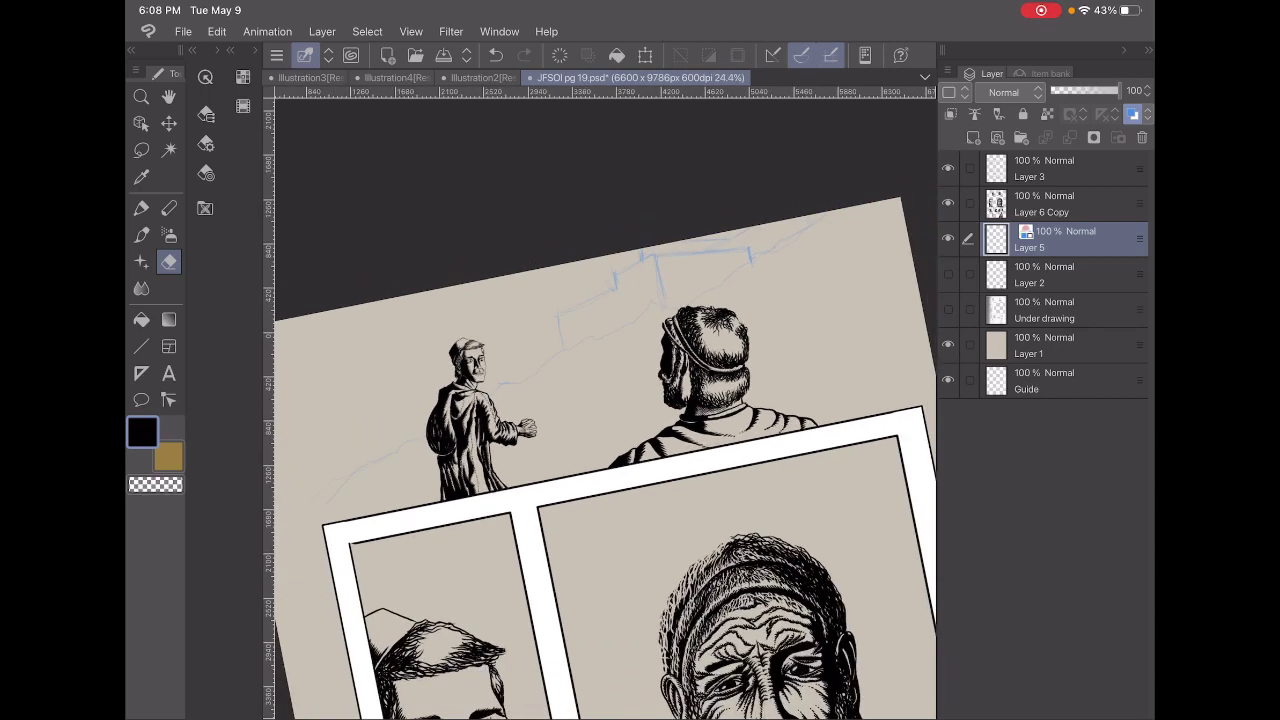
# Add more blue Pencil strokes to refine the cliff outlines above the turbaned man.
pyautogui.scroll(3, 720, 160)
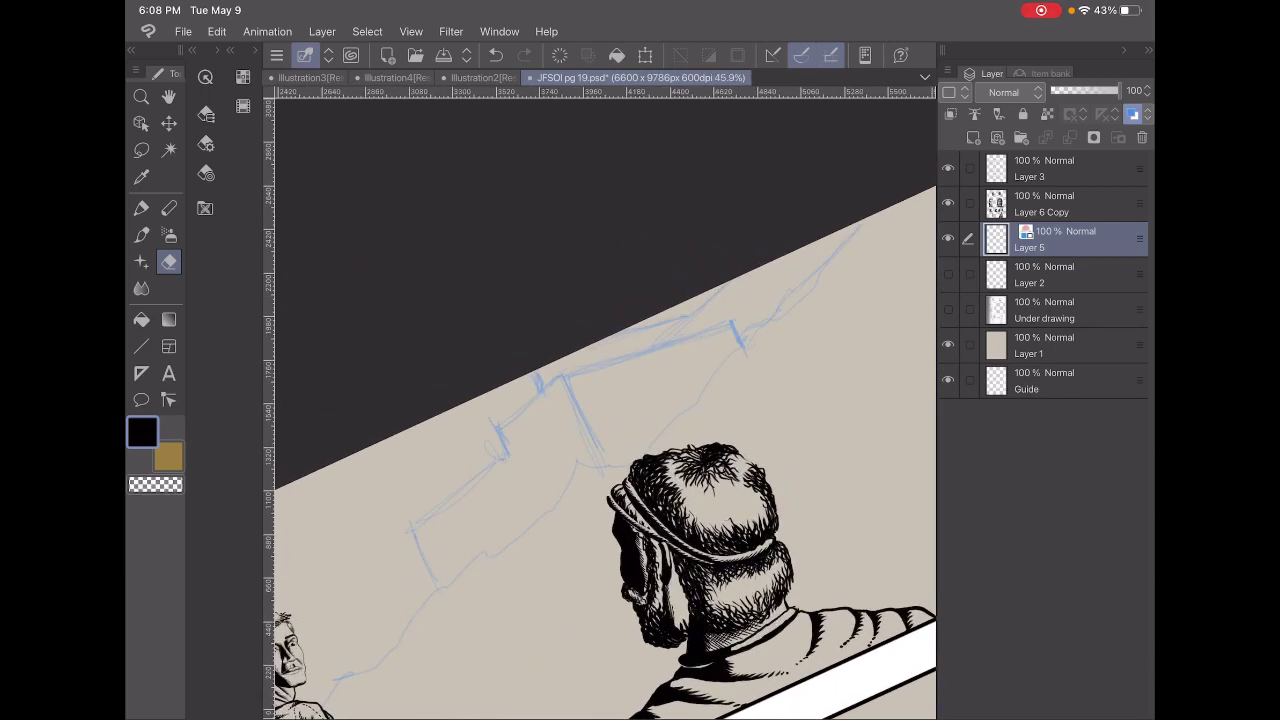
pyautogui.press('p')
pyautogui.moveTo(690, 316); pyautogui.dragTo(666, 342)
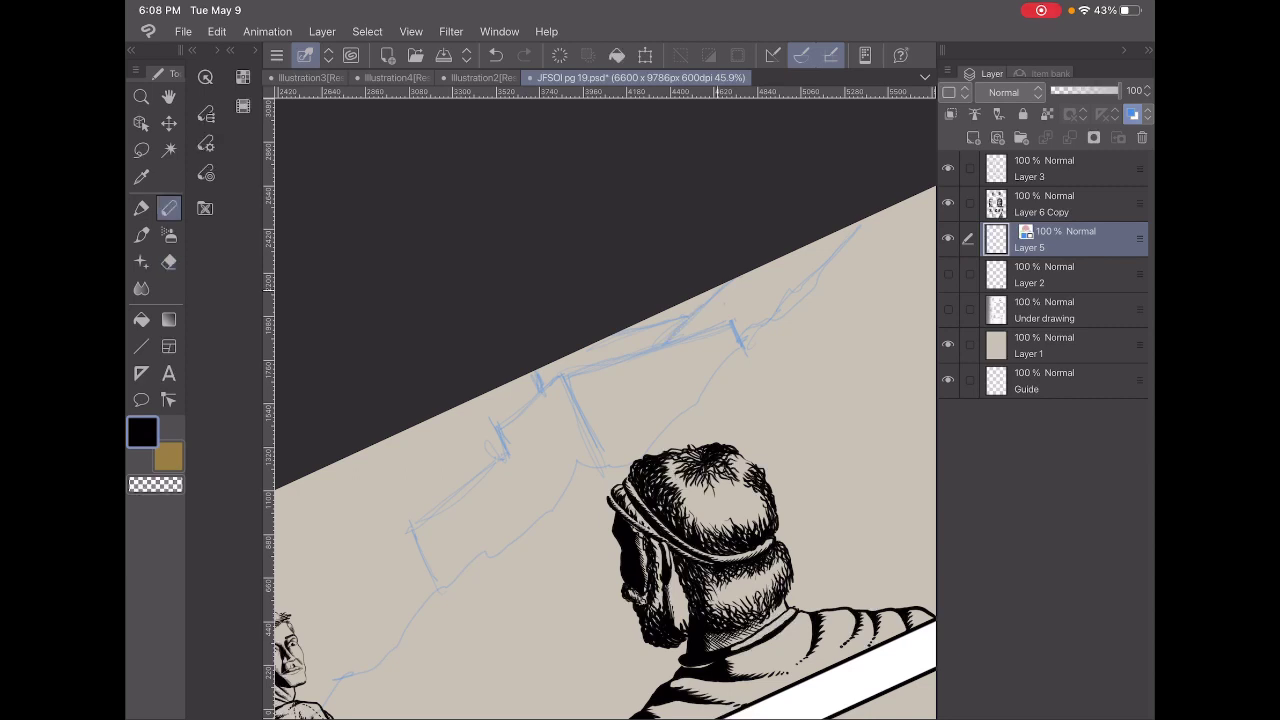
pyautogui.moveTo(728, 284); pyautogui.dragTo(708, 298)
# Zoom in and out to review the sketch, then rotate the view about 25° counter-clockwise.
pyautogui.scroll(-5, 600, 400)
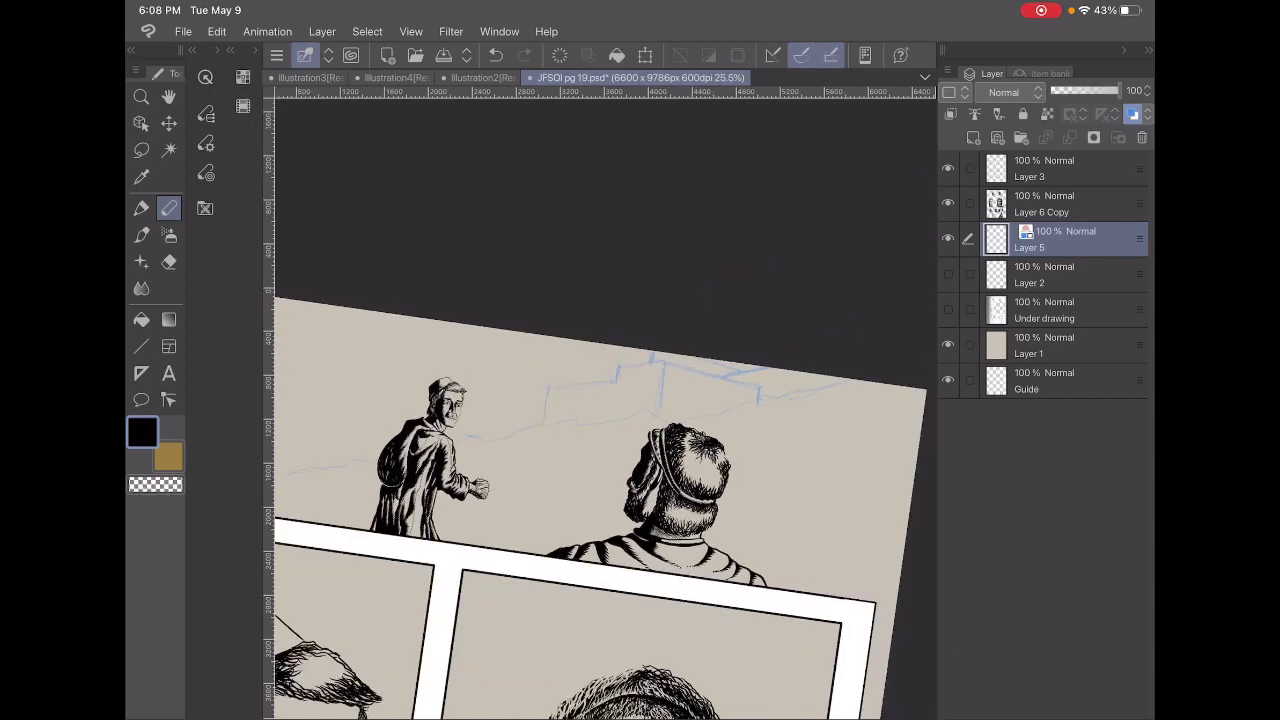
pyautogui.scroll(3, 600, 400)
pyautogui.scroll(2, 600, 400)
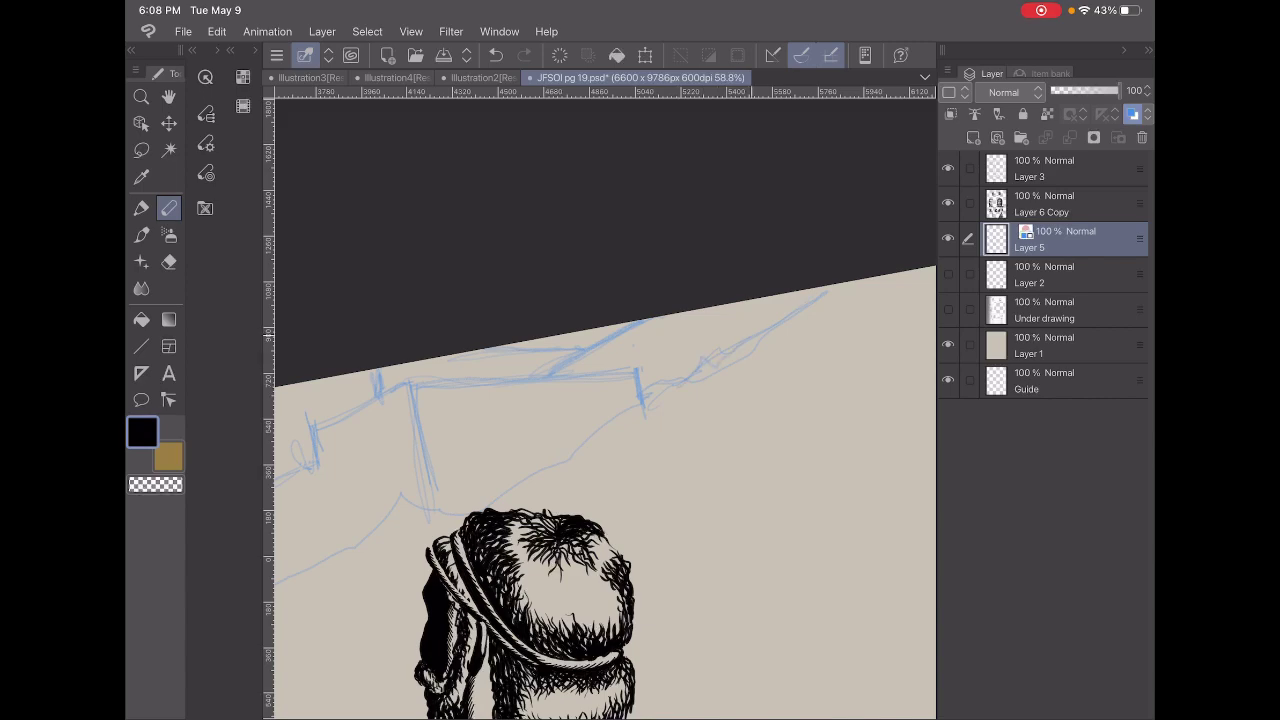
pyautogui.scroll(-3, 600, 400)
pyautogui.scroll(-1, 600, 400)
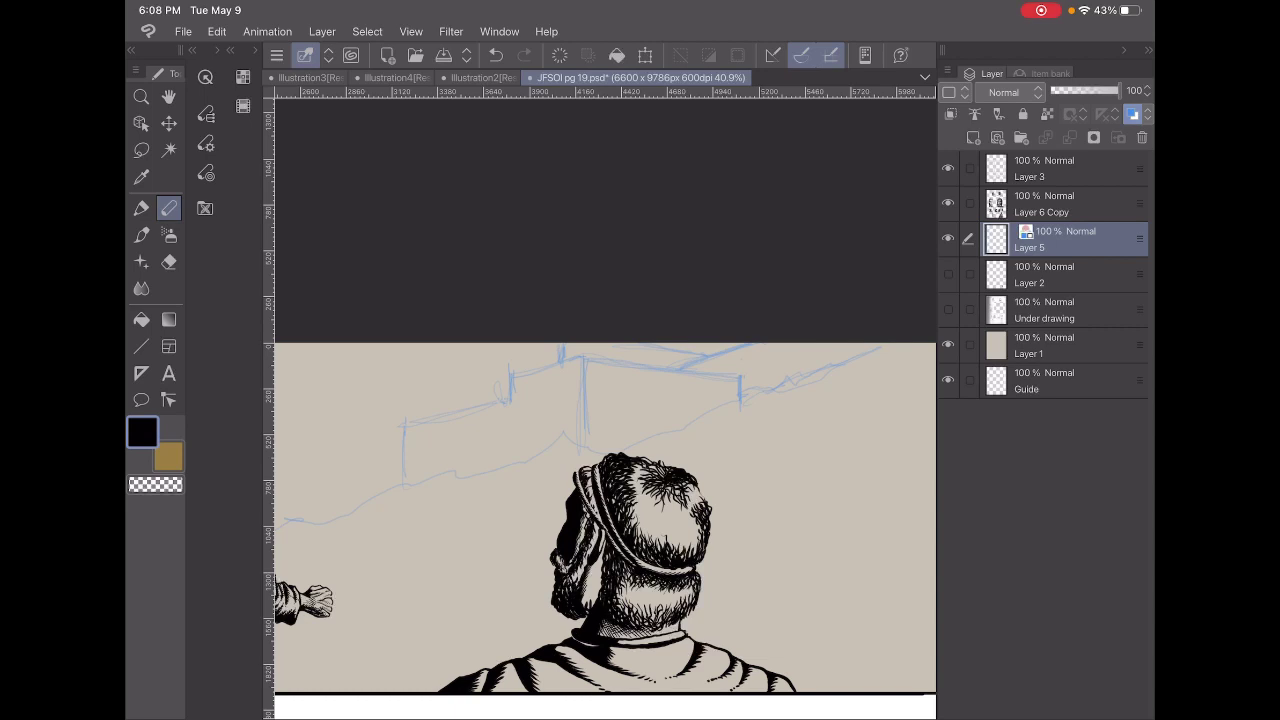
pyautogui.scroll(1, 600, 450)
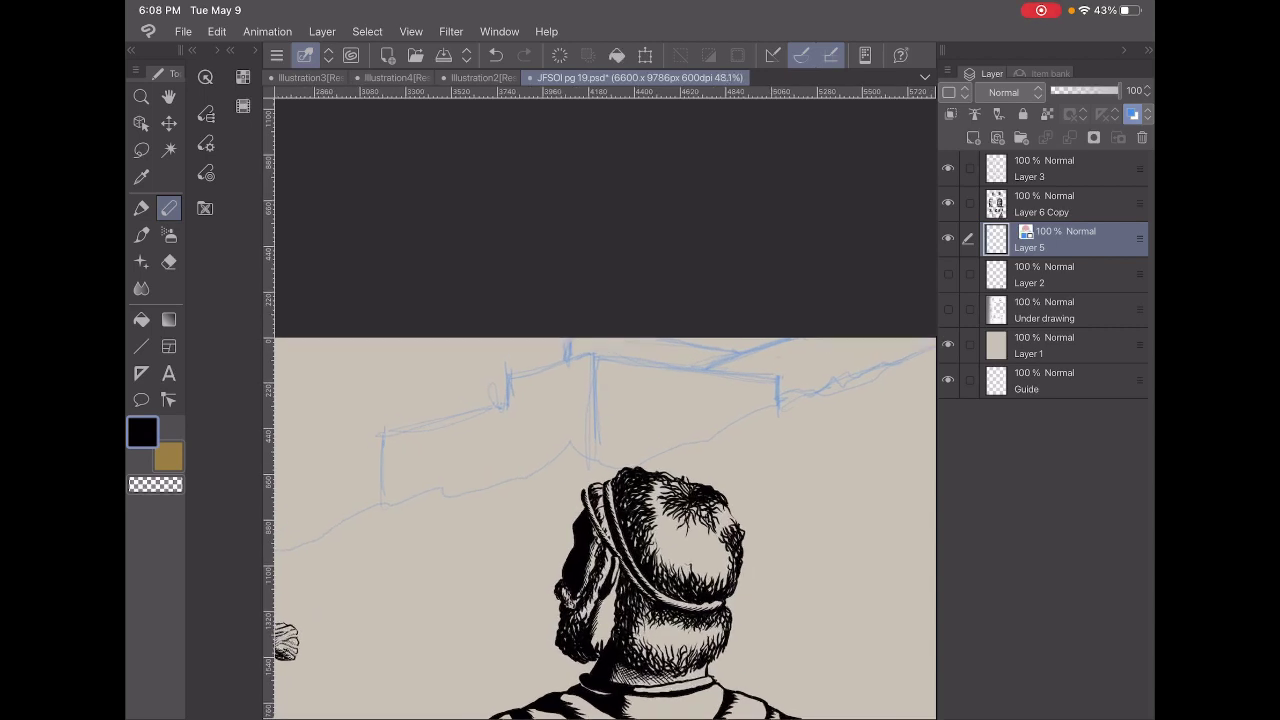
pyautogui.scroll(1, 600, 450)
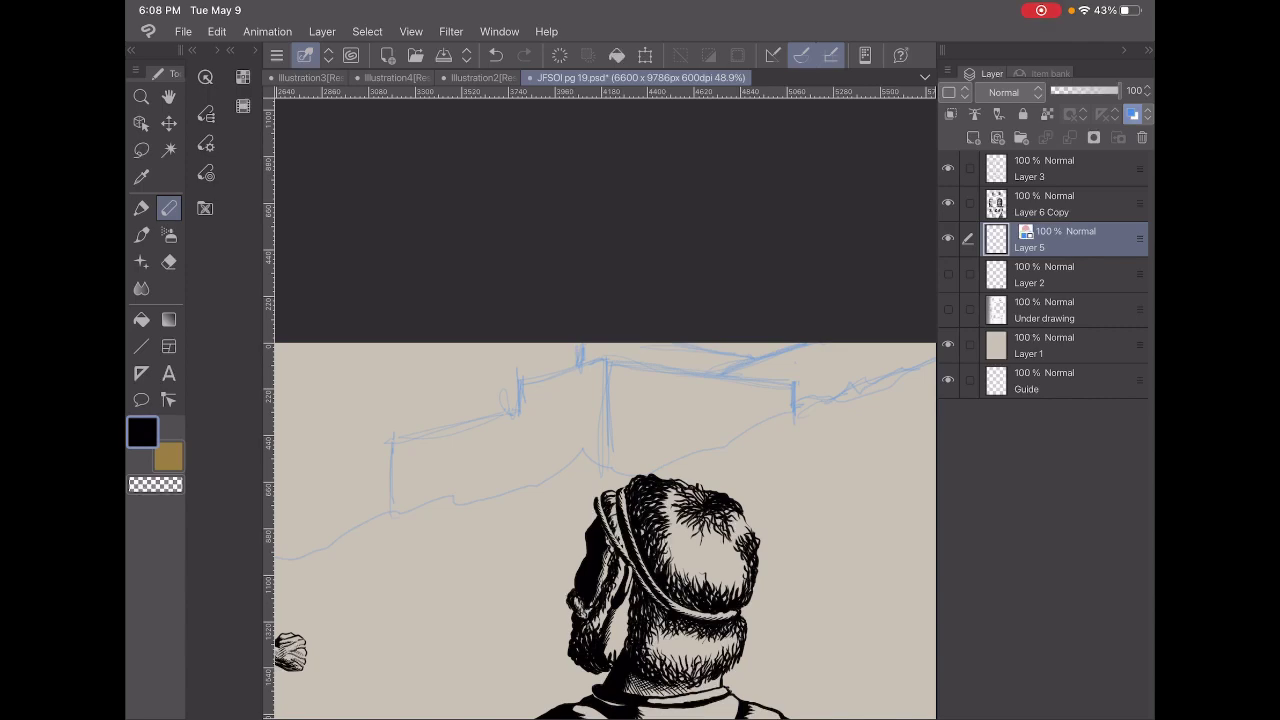
pyautogui.scroll(-5, 600, 520)
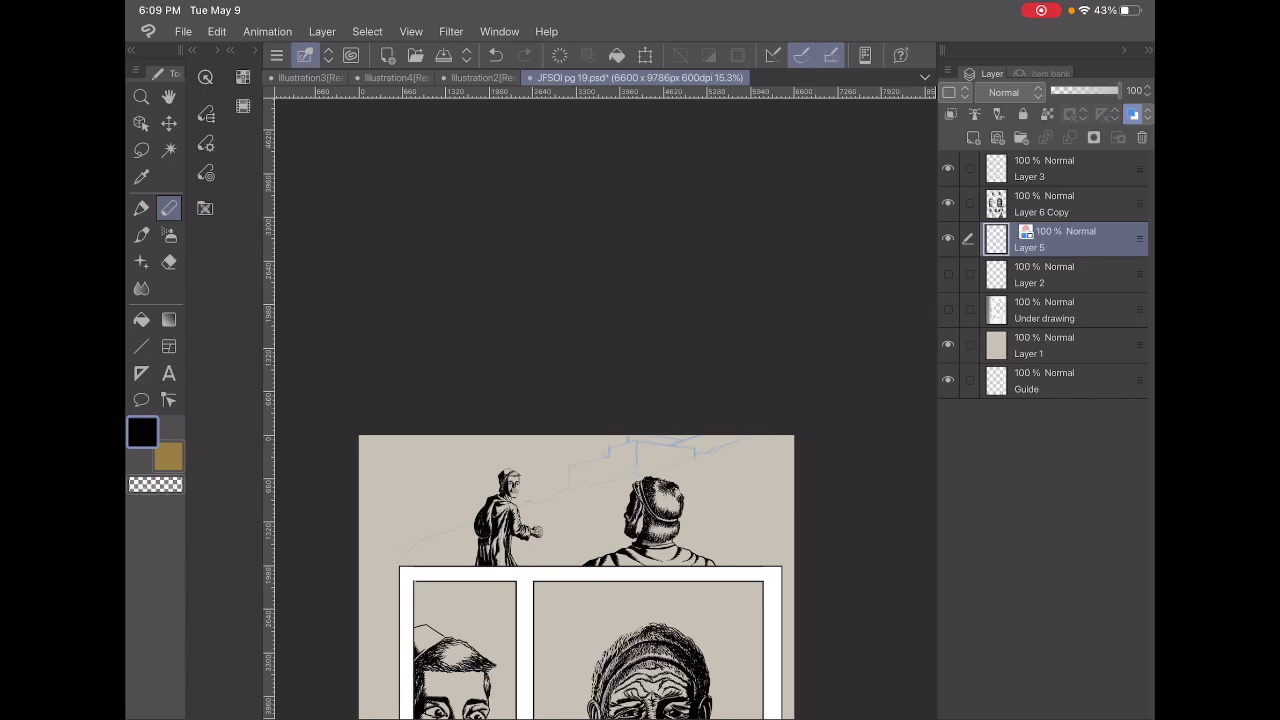
pyautogui.scroll(5, 735, 490)
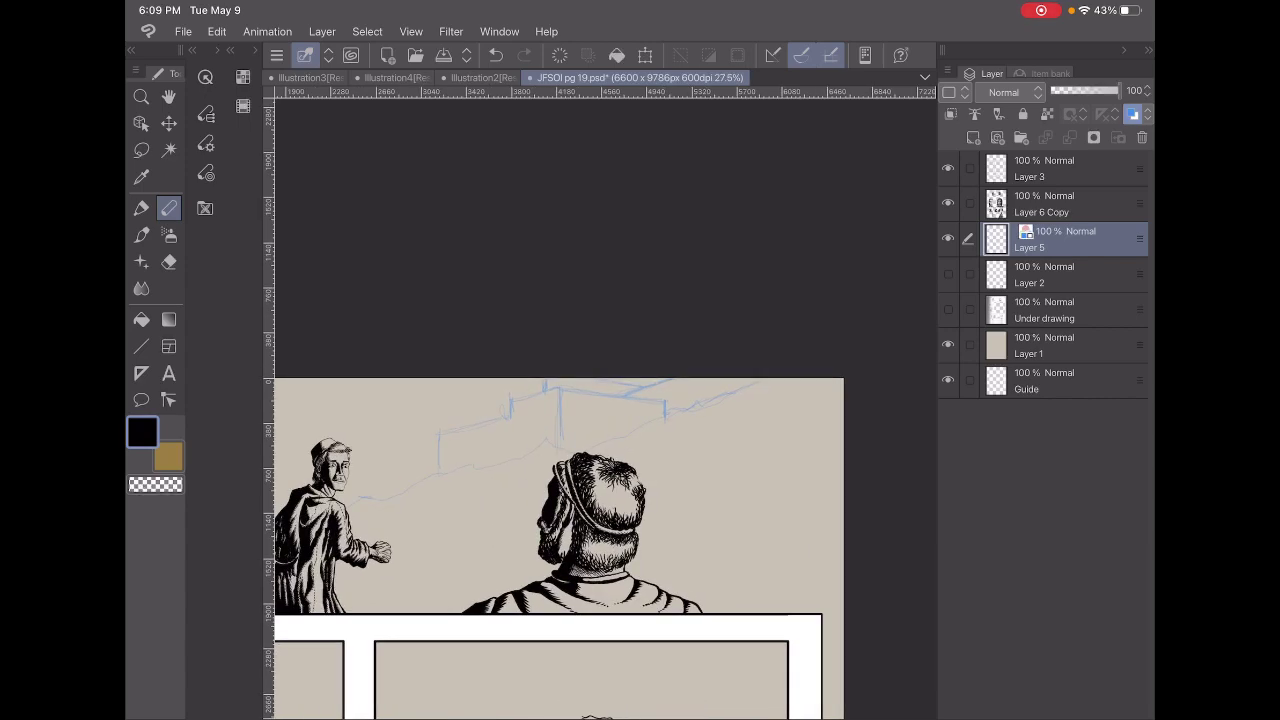
pyautogui.scroll(5, 600, 430)
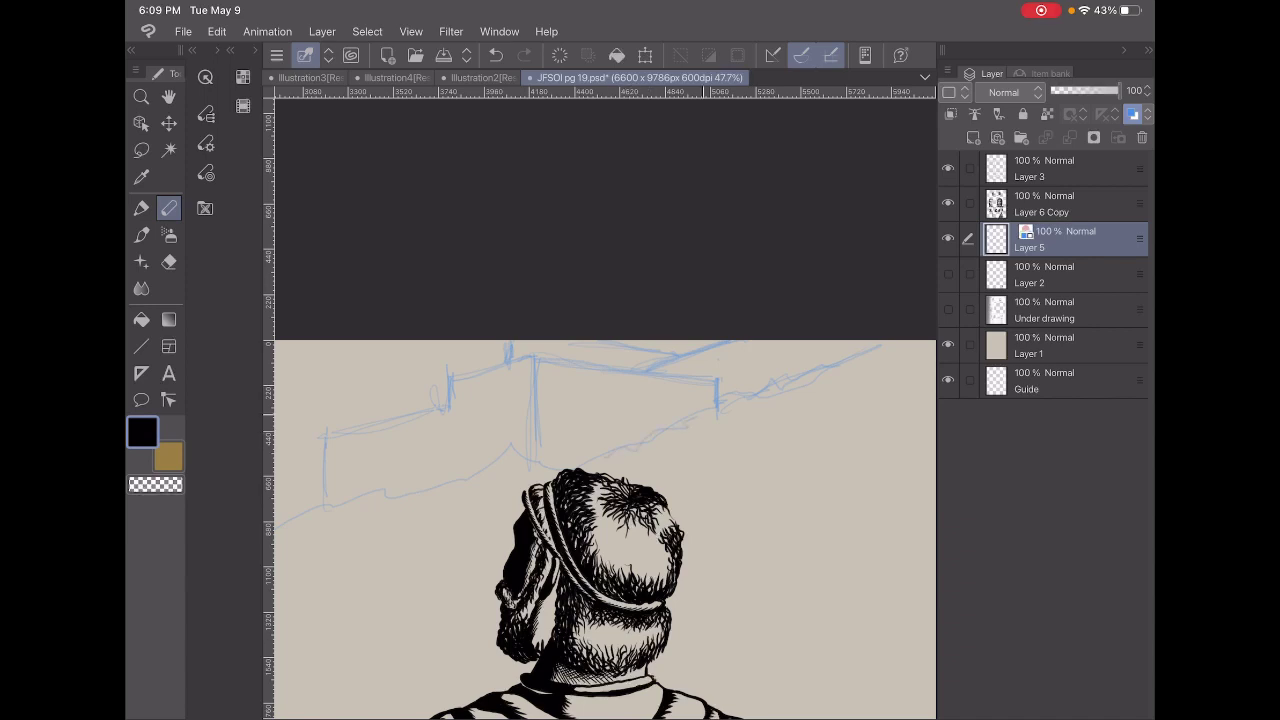
pyautogui.scroll(-5, 600, 500)
pyautogui.scroll(2, 600, 500)
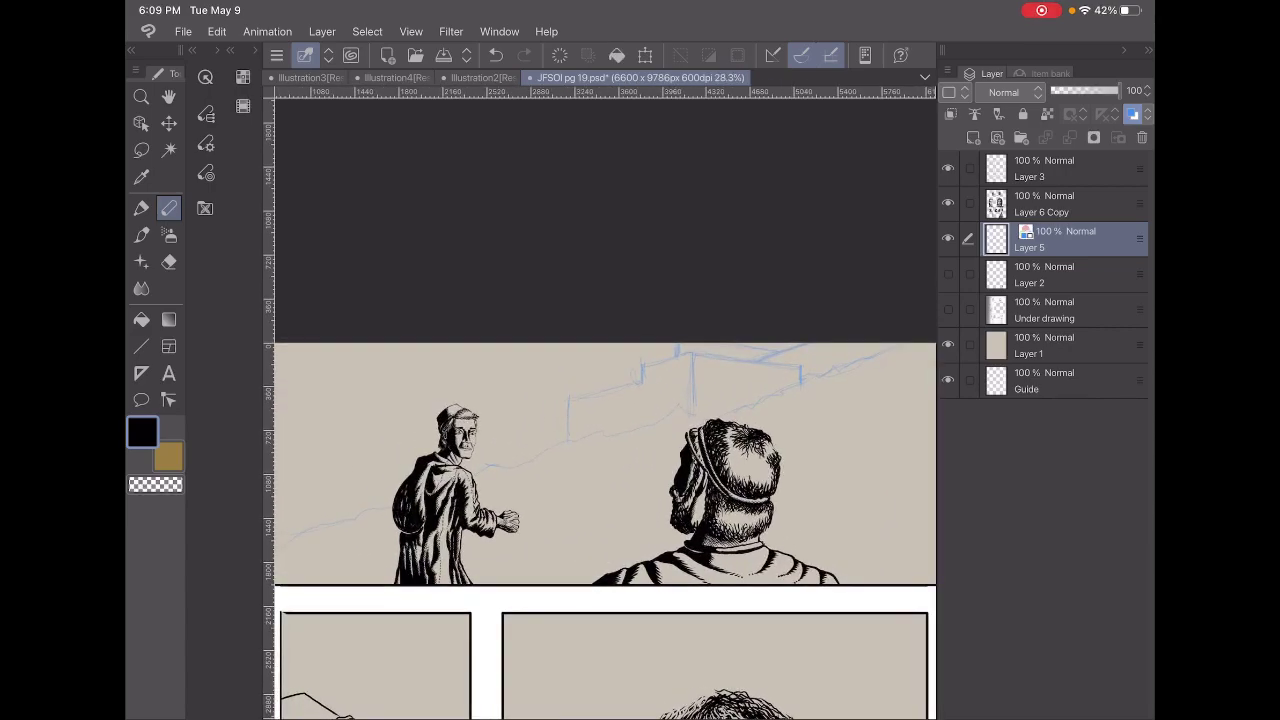
pyautogui.moveTo(600, 450); pyautogui.dragTo(640, 400)
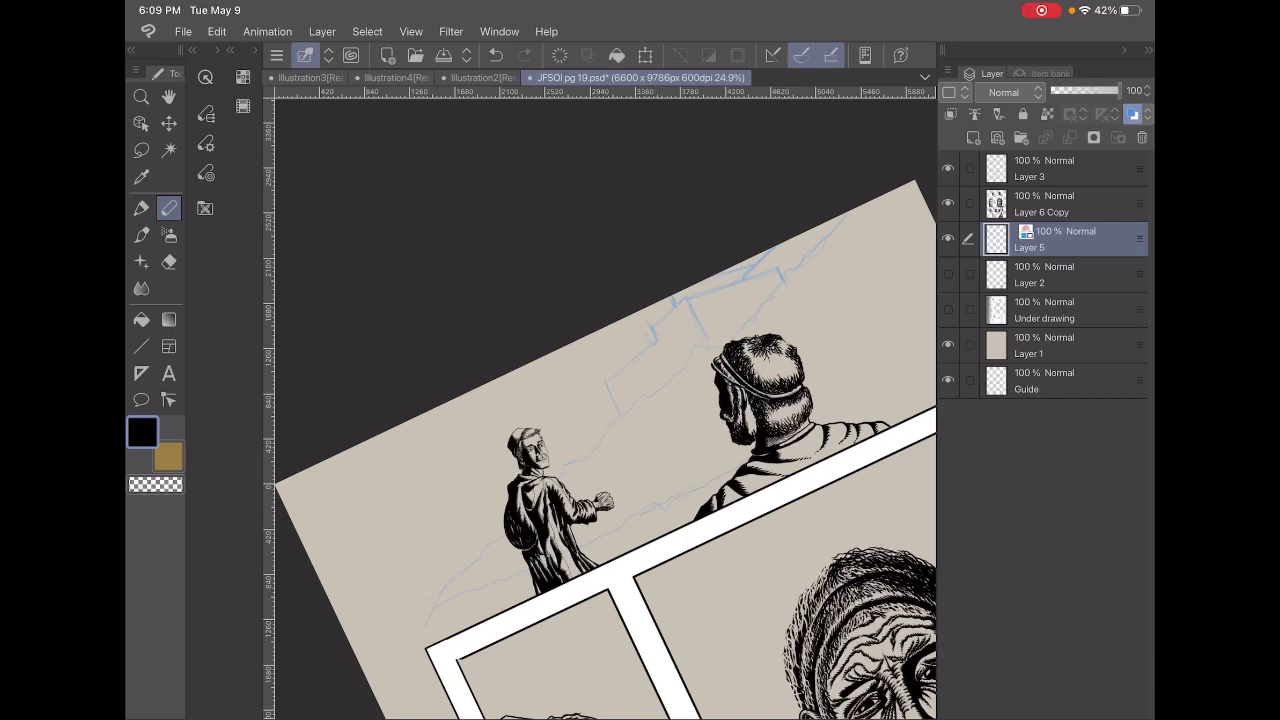
# Zoom into the top panel and add a faint blue stroke to the ridge sketch.
pyautogui.scroll(1, 600, 400)
pyautogui.scroll(1, 600, 400)
pyautogui.scroll(1, 600, 400)
pyautogui.scroll(1, 600, 400)
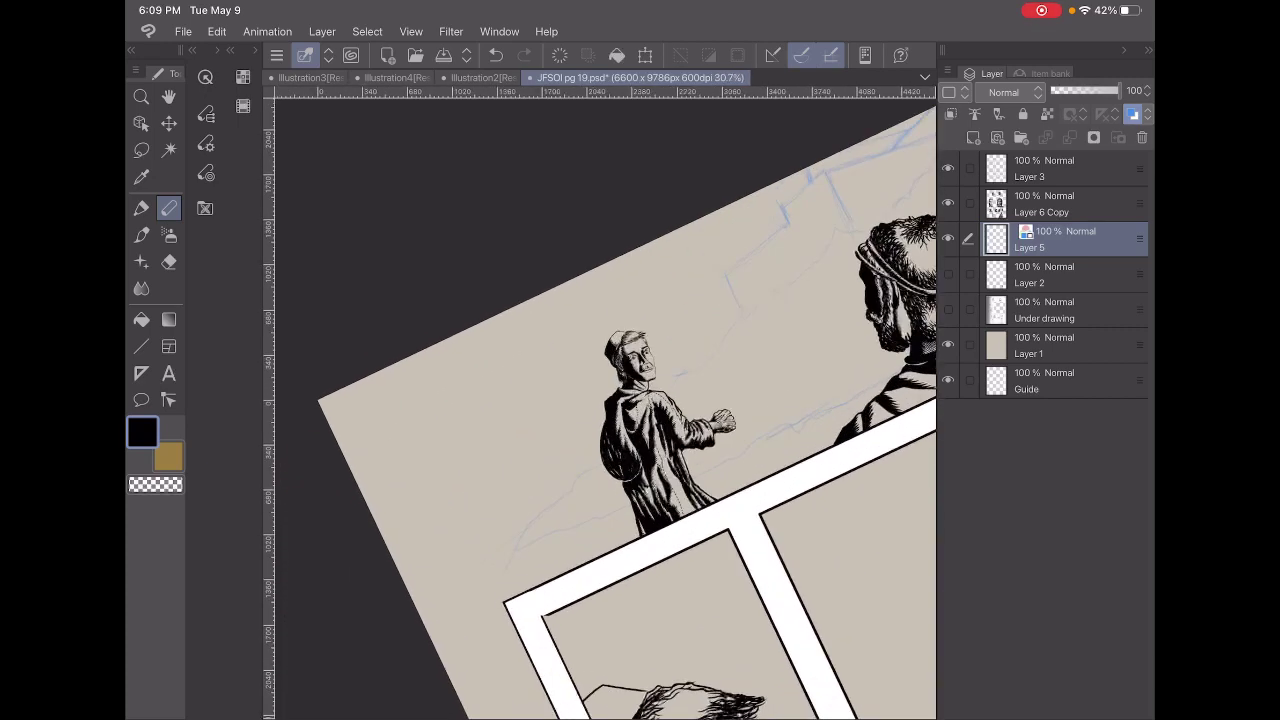
pyautogui.moveTo(510, 558); pyautogui.dragTo(415, 598)
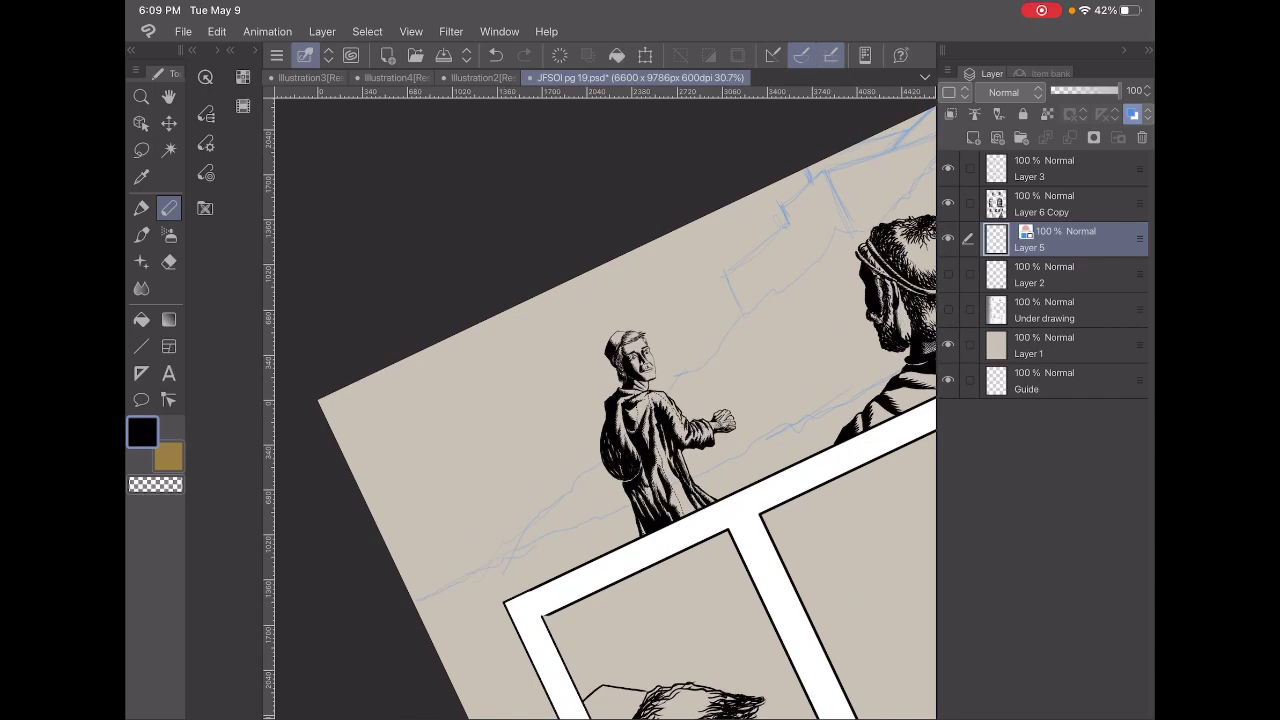
# Sketch a long rising ledge line behind the figures to the panel's right edge.
pyautogui.scroll(-2, 600, 400)
pyautogui.scroll(-2, 600, 400)
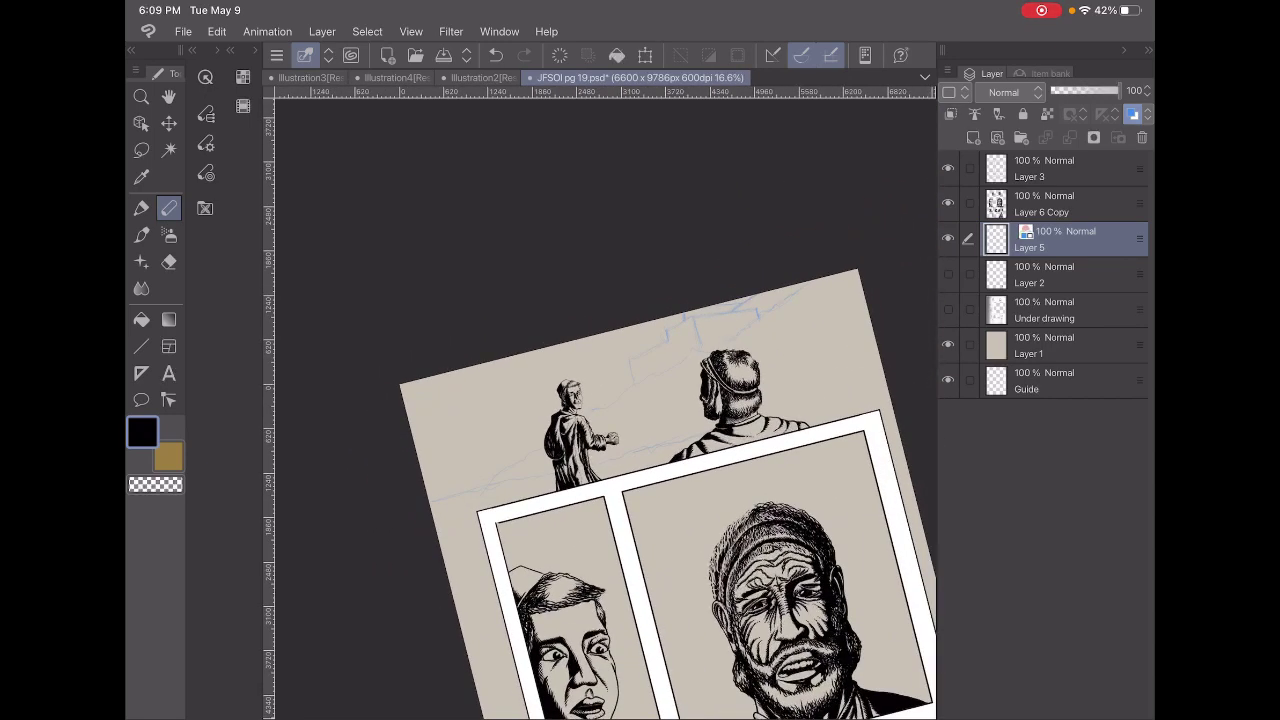
pyautogui.scroll(3, 640, 400)
pyautogui.scroll(1, 640, 400)
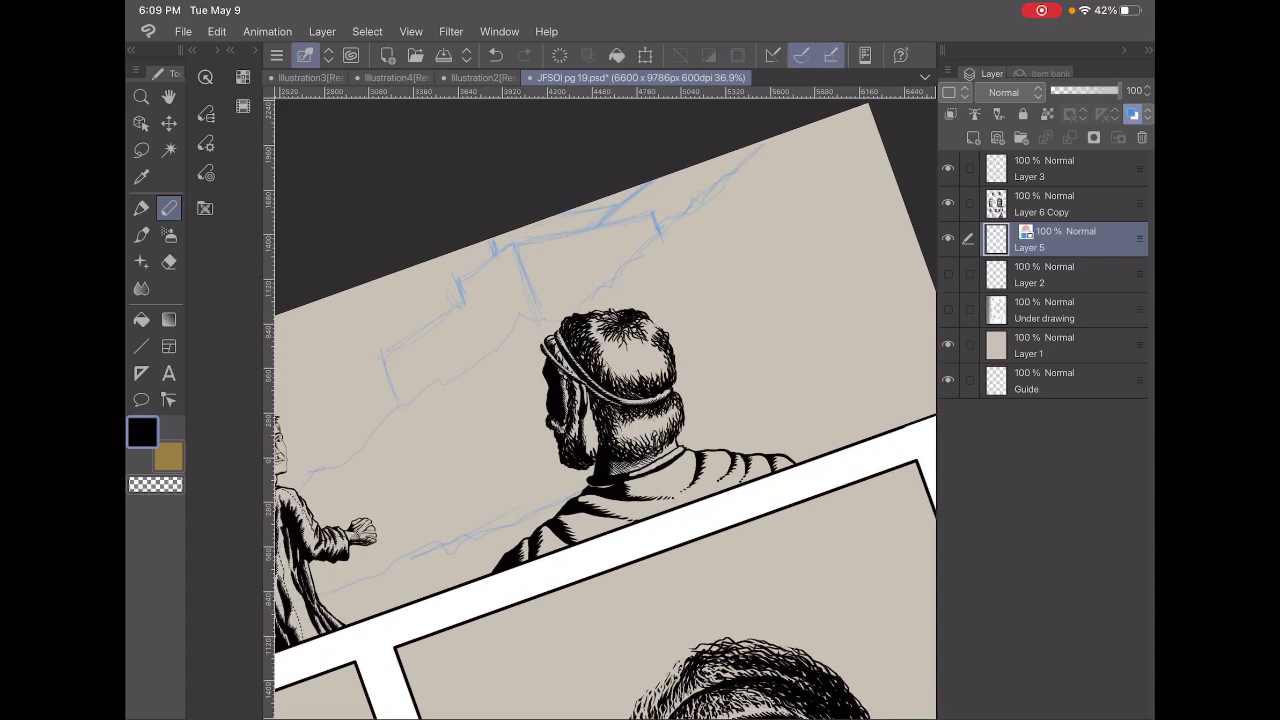
pyautogui.moveTo(690, 446); pyautogui.dragTo(925, 368)
pyautogui.scroll(-2, 600, 400)
pyautogui.scroll(-1, 600, 400)
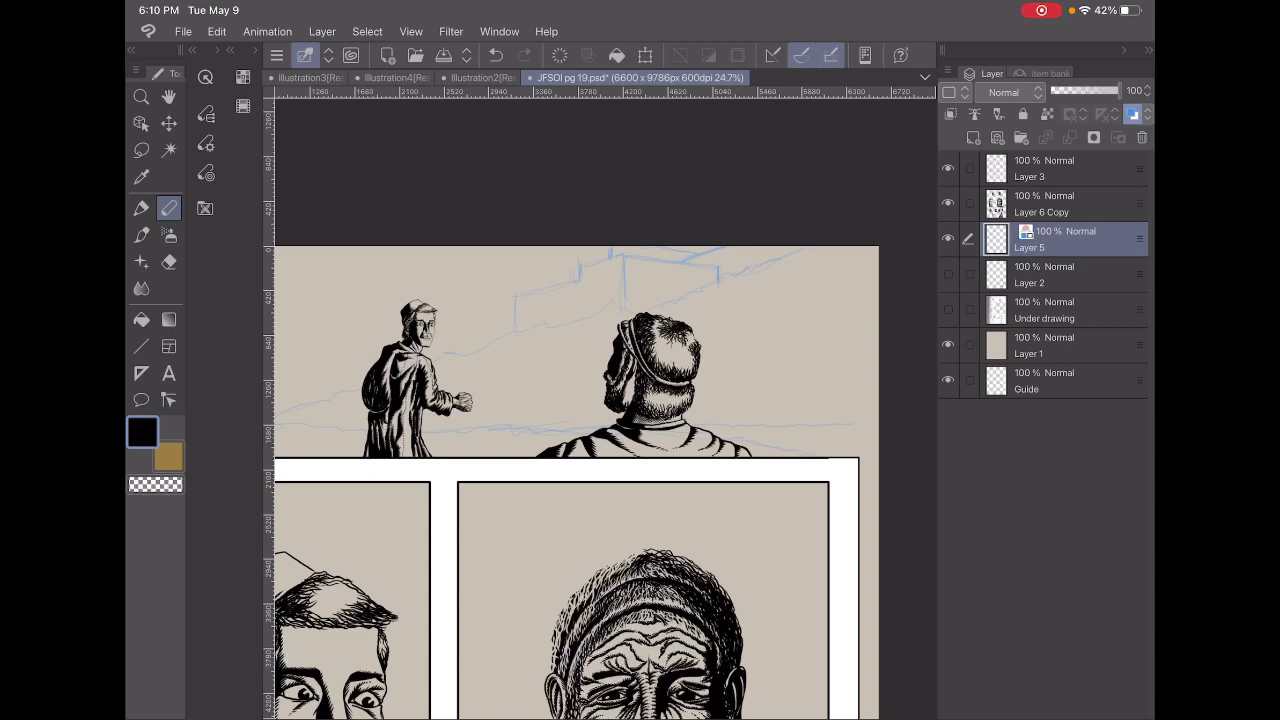
pyautogui.scroll(5, 700, 420)
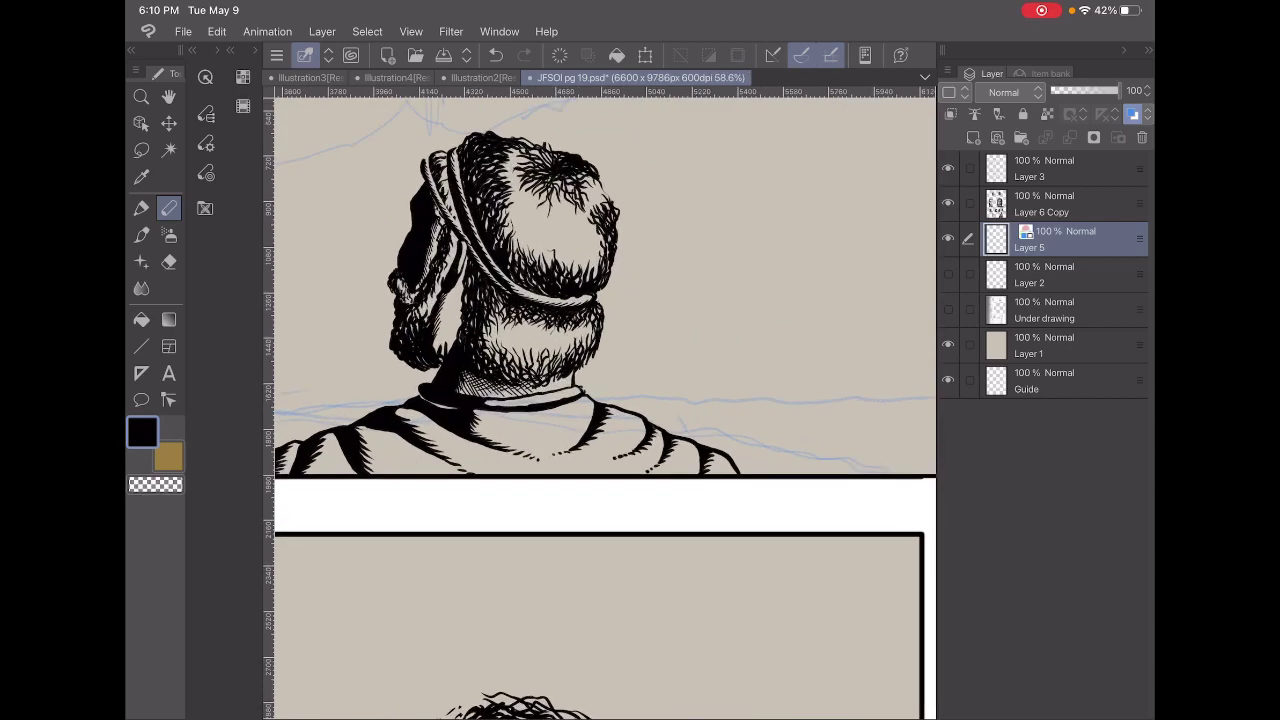
# Add short blue sketch marks along the ledge line and rough texture to its right.
pyautogui.moveTo(683, 420)
pyautogui.mouseDown()
pyautogui.moveTo(687, 437)
pyautogui.moveTo(716, 423)
pyautogui.mouseUp()
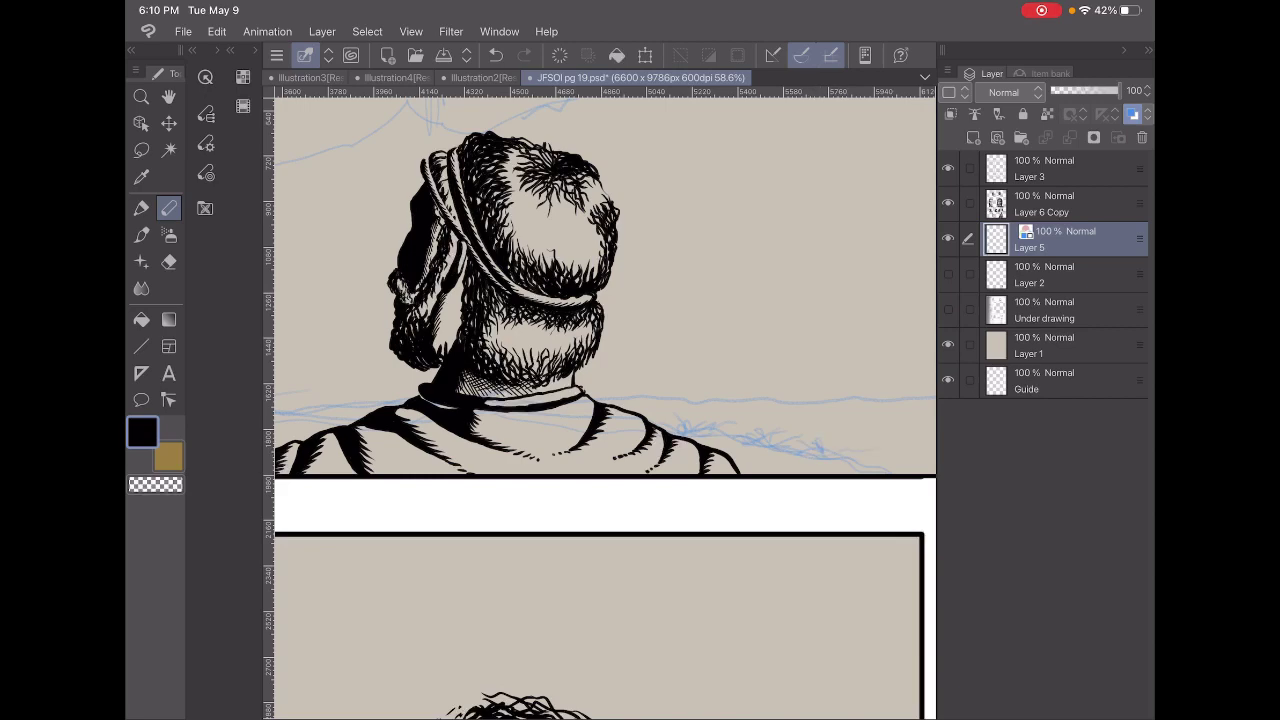
pyautogui.scroll(-5, 600, 400)
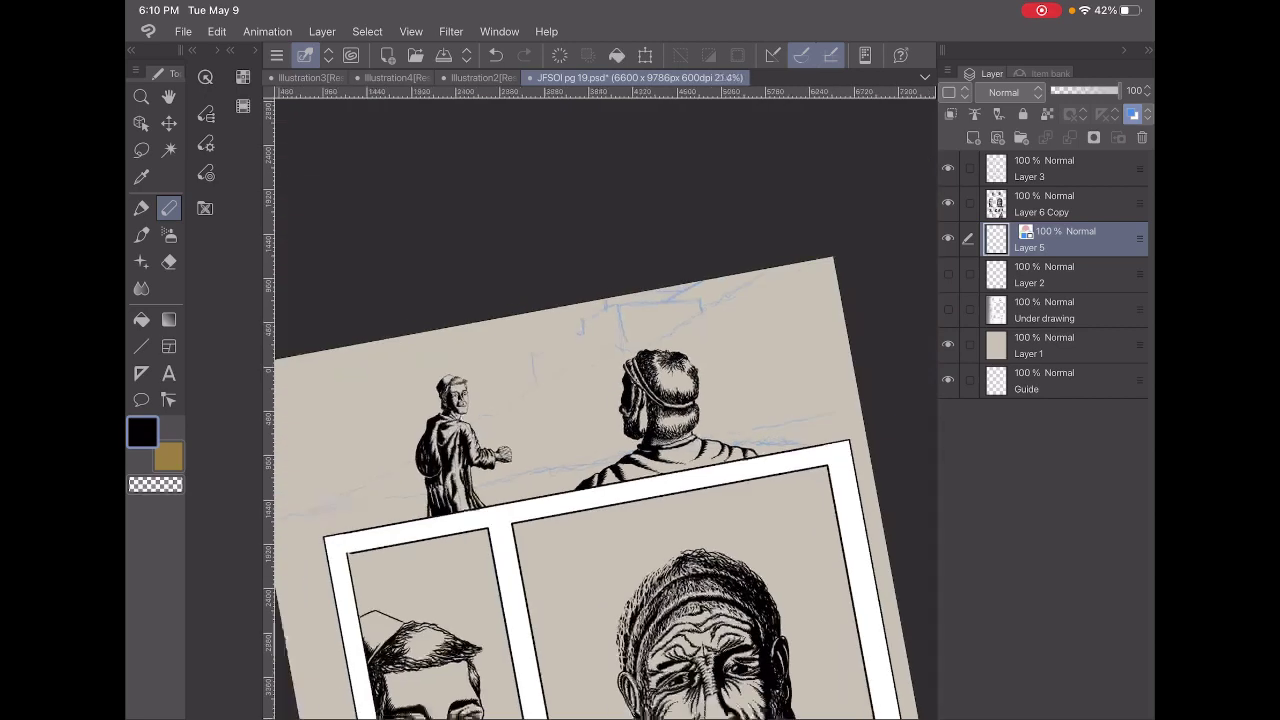
pyautogui.scroll(5, 600, 400)
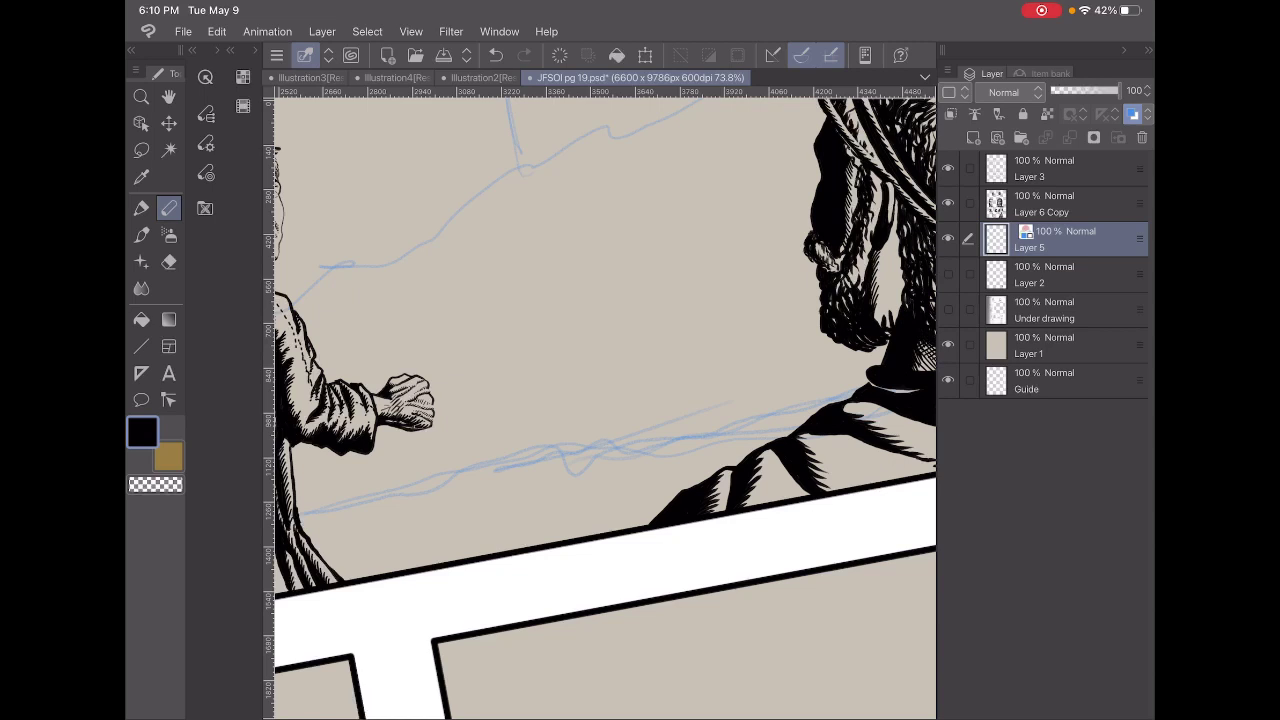
pyautogui.moveTo(700, 407)
pyautogui.mouseDown()
pyautogui.moveTo(684, 433)
pyautogui.moveTo(716, 424)
pyautogui.moveTo(604, 436)
pyautogui.mouseUp()
pyautogui.moveTo(814, 384)
pyautogui.mouseDown()
pyautogui.moveTo(796, 406)
pyautogui.moveTo(816, 394)
pyautogui.moveTo(760, 408)
pyautogui.mouseUp()
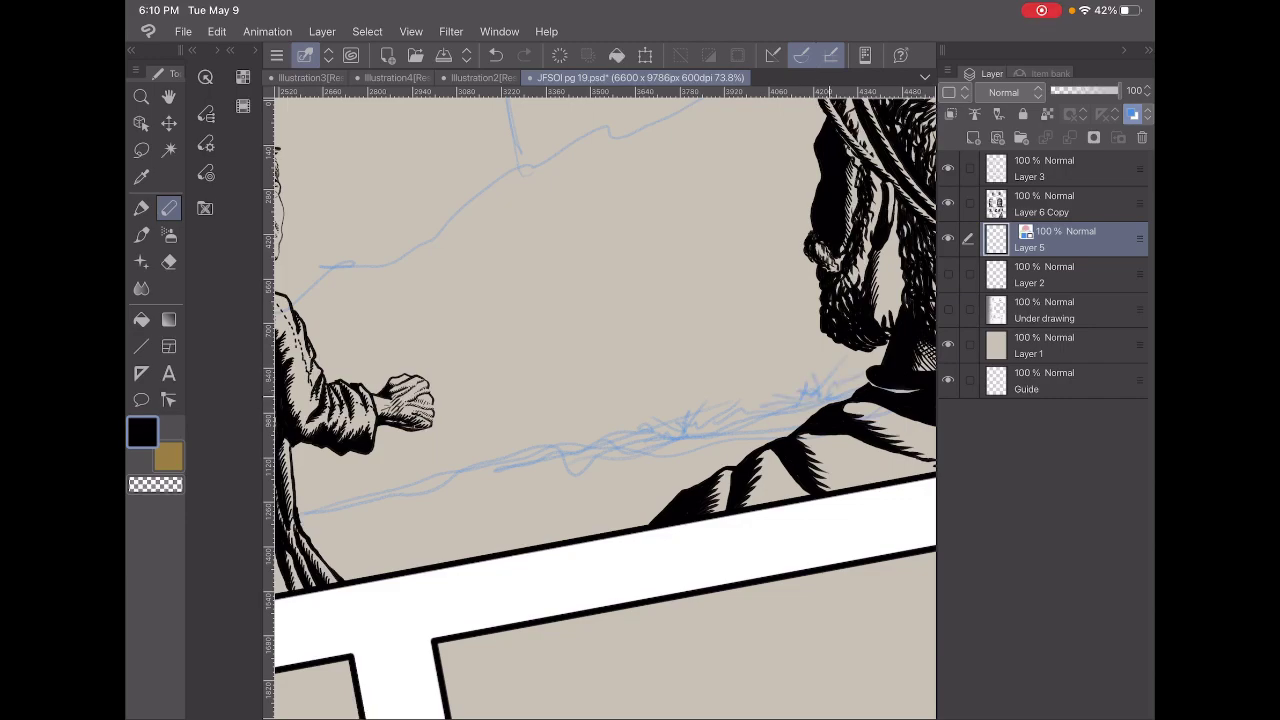
# Scribble rough blue texture beside the bearded man's shoulder.
pyautogui.scroll(-5, 600, 400)
pyautogui.scroll(5, 768, 406)
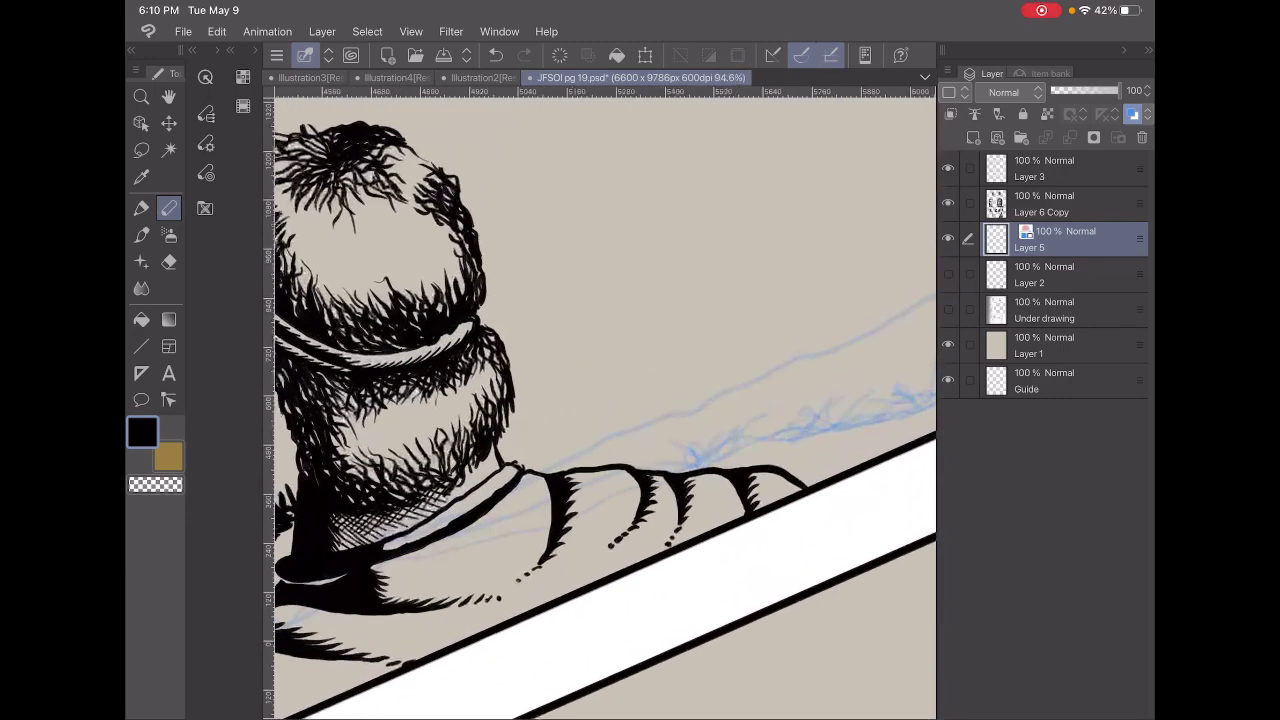
pyautogui.moveTo(606, 428); pyautogui.dragTo(590, 445)
pyautogui.moveTo(626, 390)
pyautogui.mouseDown()
pyautogui.moveTo(601, 441)
pyautogui.moveTo(565, 441)
pyautogui.mouseUp()
pyautogui.moveTo(589, 445)
pyautogui.mouseDown()
pyautogui.moveTo(573, 451)
pyautogui.moveTo(591, 430)
pyautogui.moveTo(633, 427)
pyautogui.mouseUp()
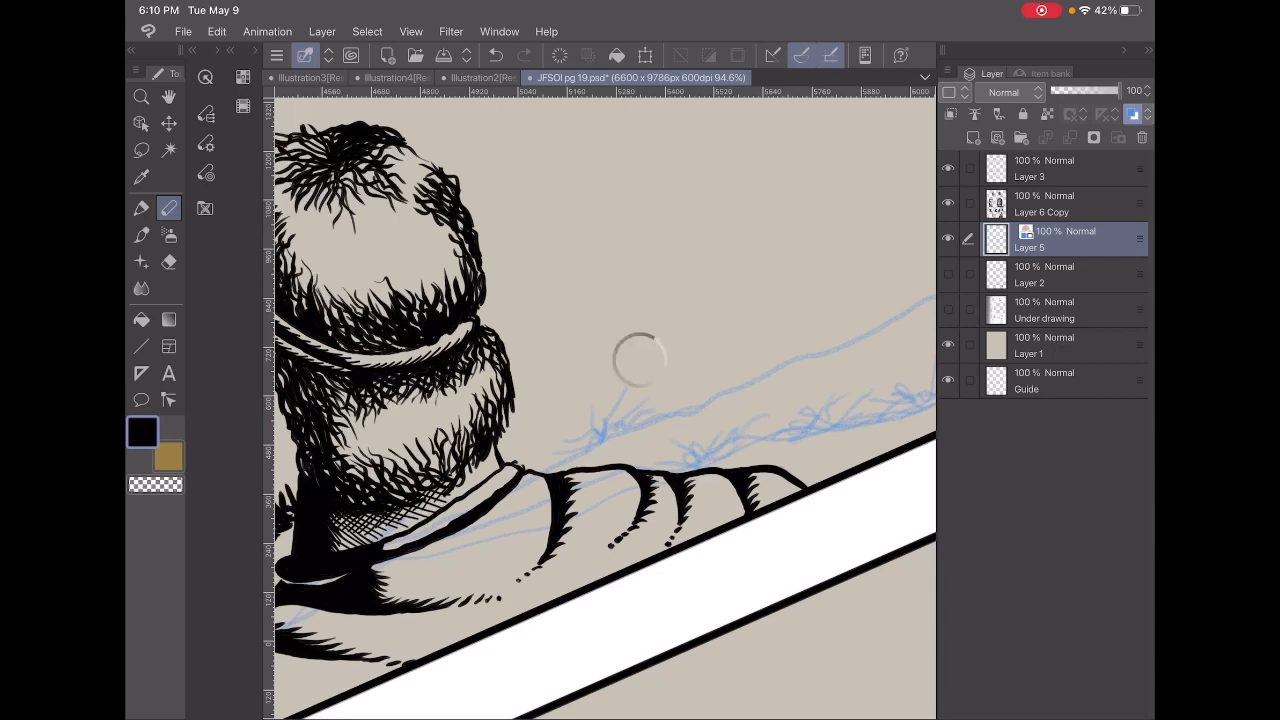
# Add grassy blue strokes along the lower and upper ledge lines and above the shoulder.
pyautogui.scroll(2, 600, 400)
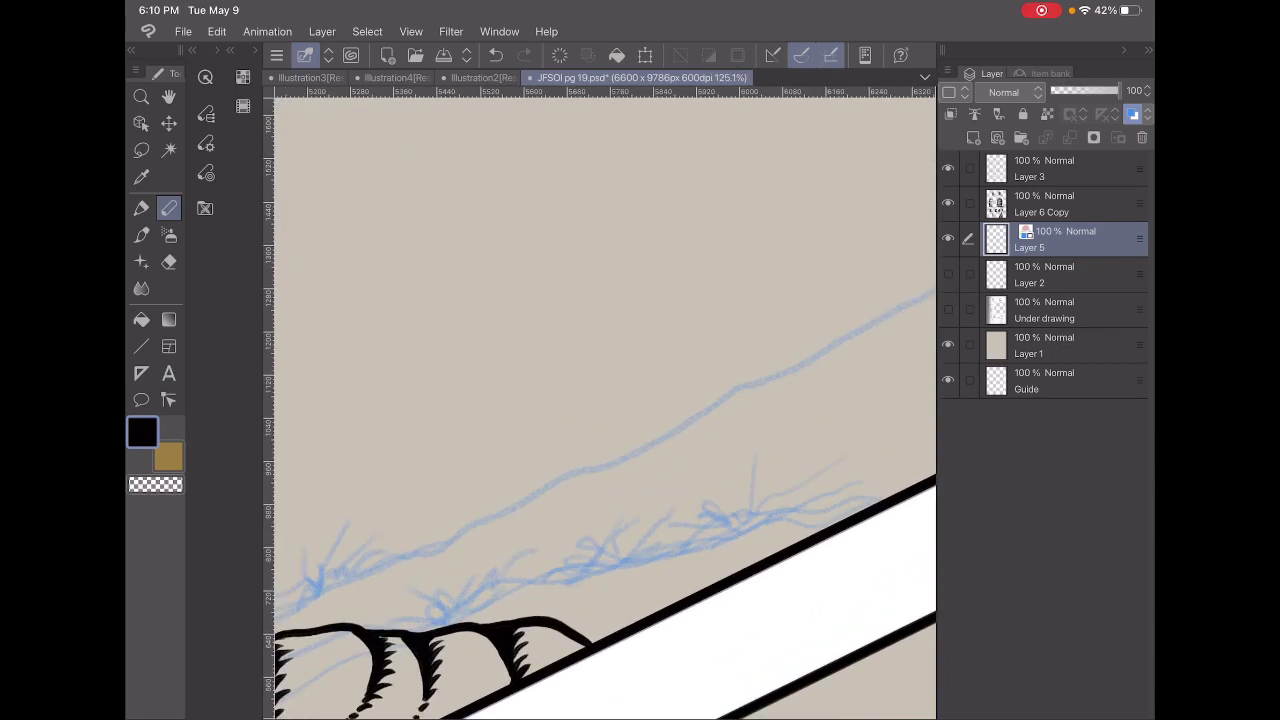
pyautogui.moveTo(583, 425)
pyautogui.mouseDown()
pyautogui.moveTo(567, 470)
pyautogui.moveTo(520, 480)
pyautogui.mouseUp()
pyautogui.moveTo(544, 484); pyautogui.dragTo(514, 490)
pyautogui.moveTo(562, 450)
pyautogui.mouseDown()
pyautogui.moveTo(556, 476)
pyautogui.moveTo(676, 405)
pyautogui.mouseUp()
pyautogui.moveTo(562, 488); pyautogui.dragTo(510, 498)
pyautogui.moveTo(520, 494); pyautogui.dragTo(460, 528)
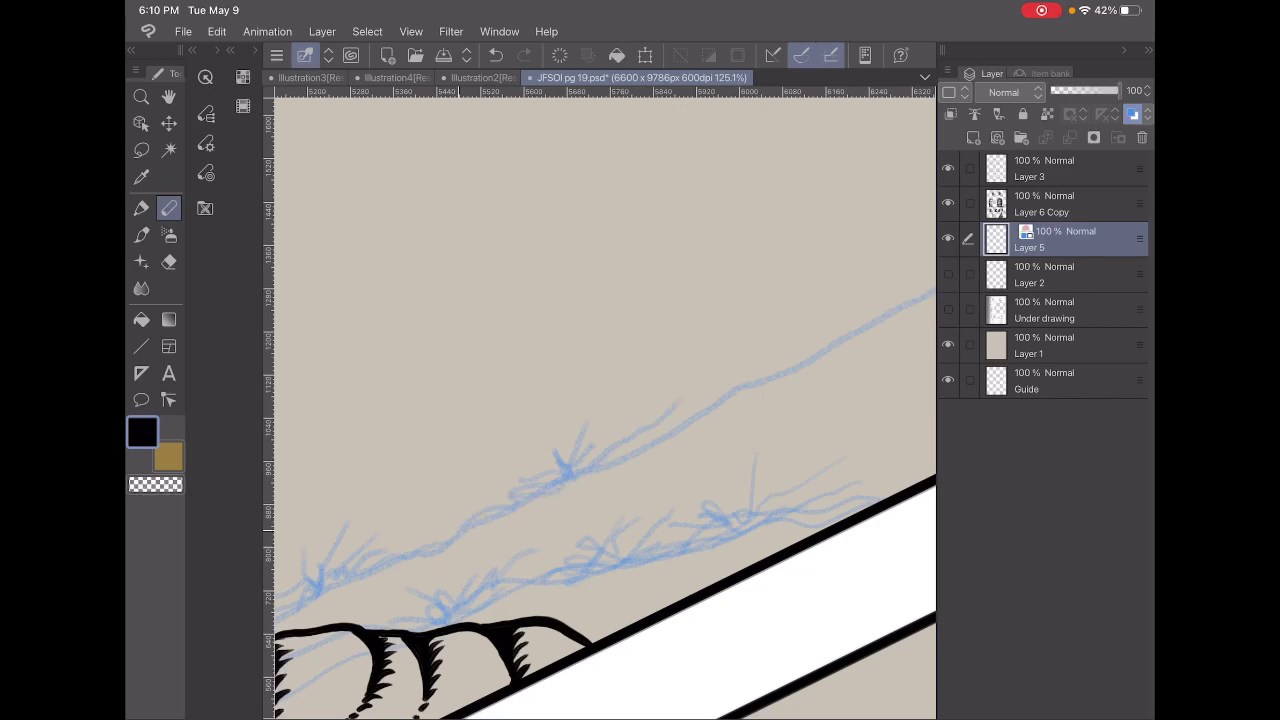
pyautogui.scroll(-5, 600, 400)
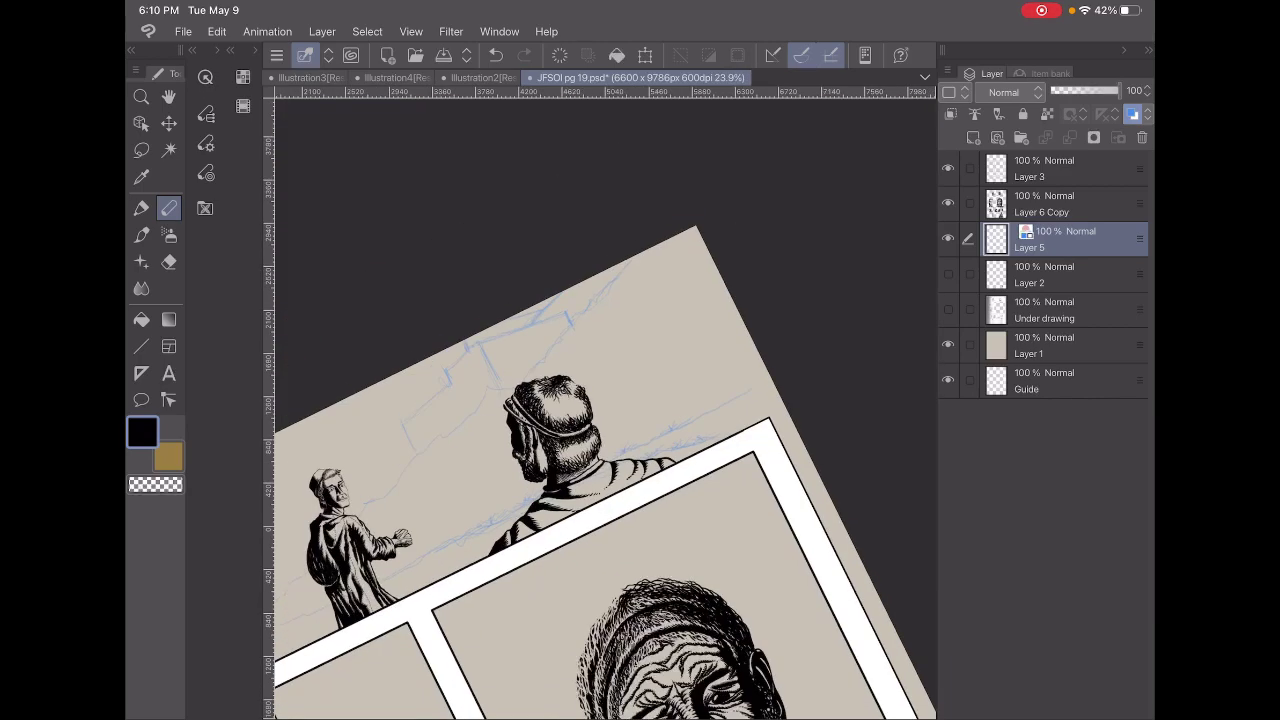
pyautogui.scroll(5, 600, 400)
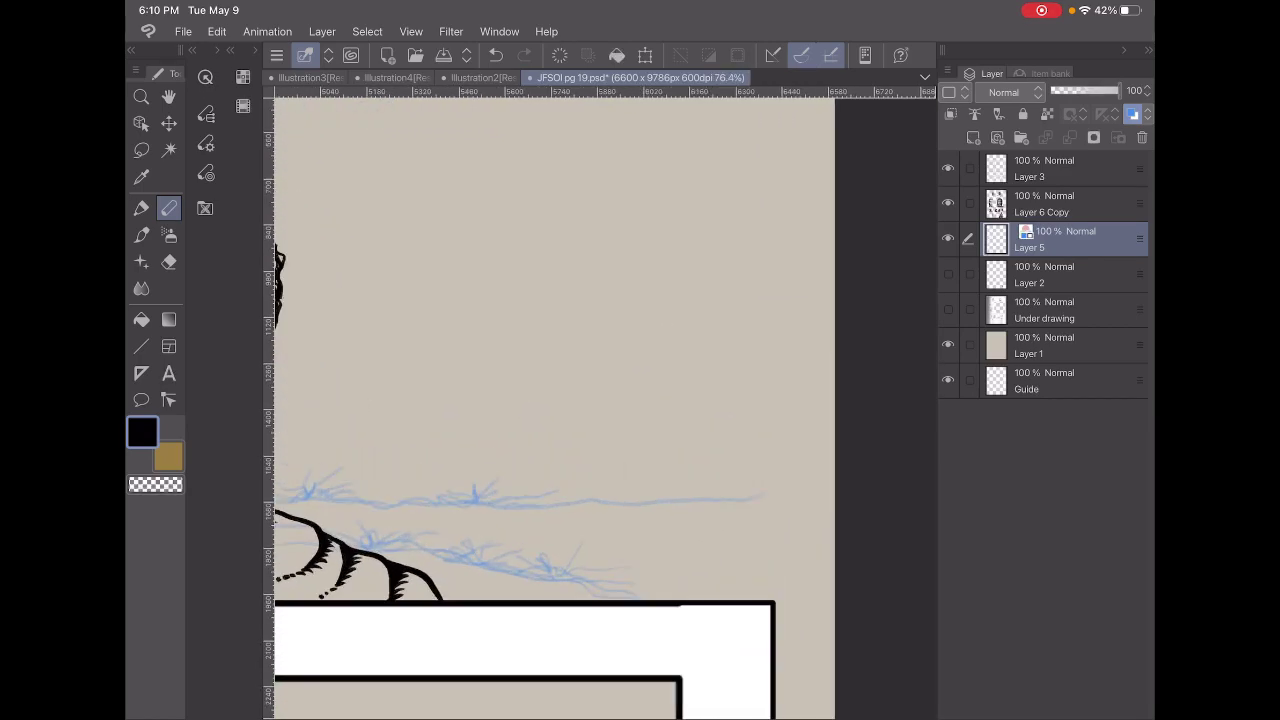
pyautogui.moveTo(688, 487)
pyautogui.mouseDown()
pyautogui.moveTo(628, 497)
pyautogui.moveTo(706, 505)
pyautogui.mouseUp()
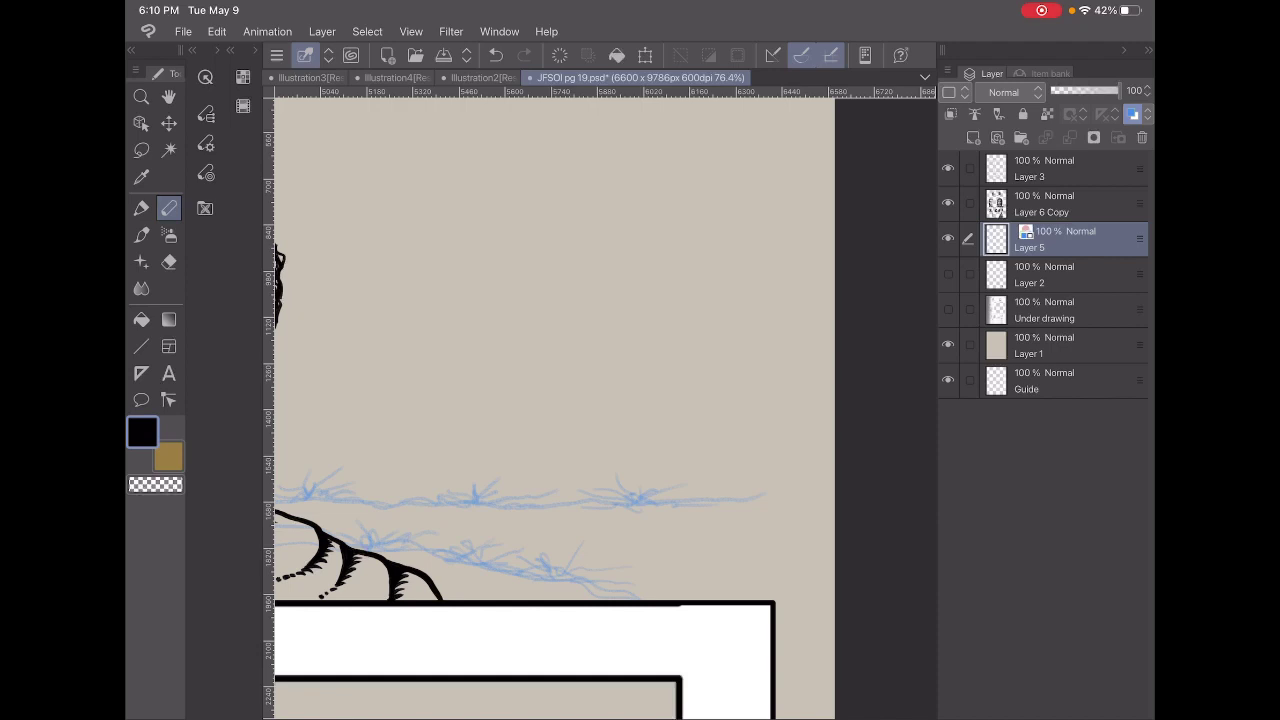
pyautogui.scroll(-5, 550, 400)
pyautogui.scroll(-2, 550, 400)
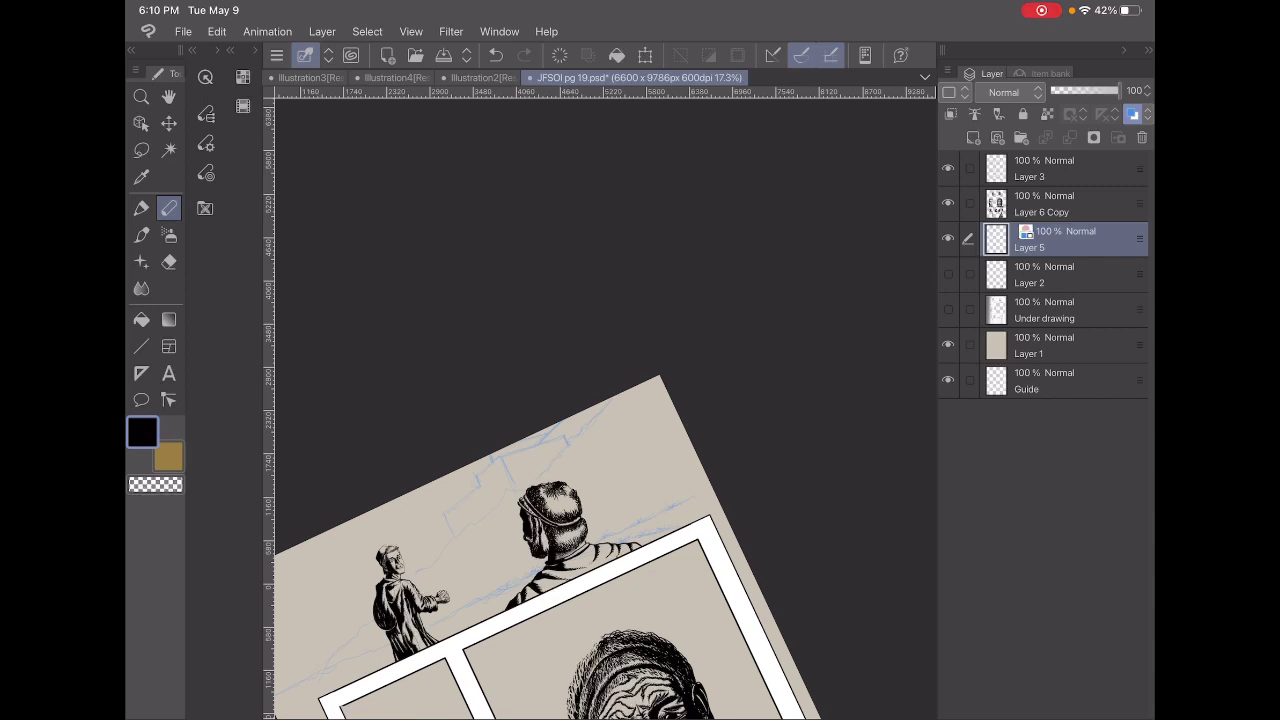
# Hatch the cliff face with diagonal blue lines.
pyautogui.scroll(3, 600, 500)
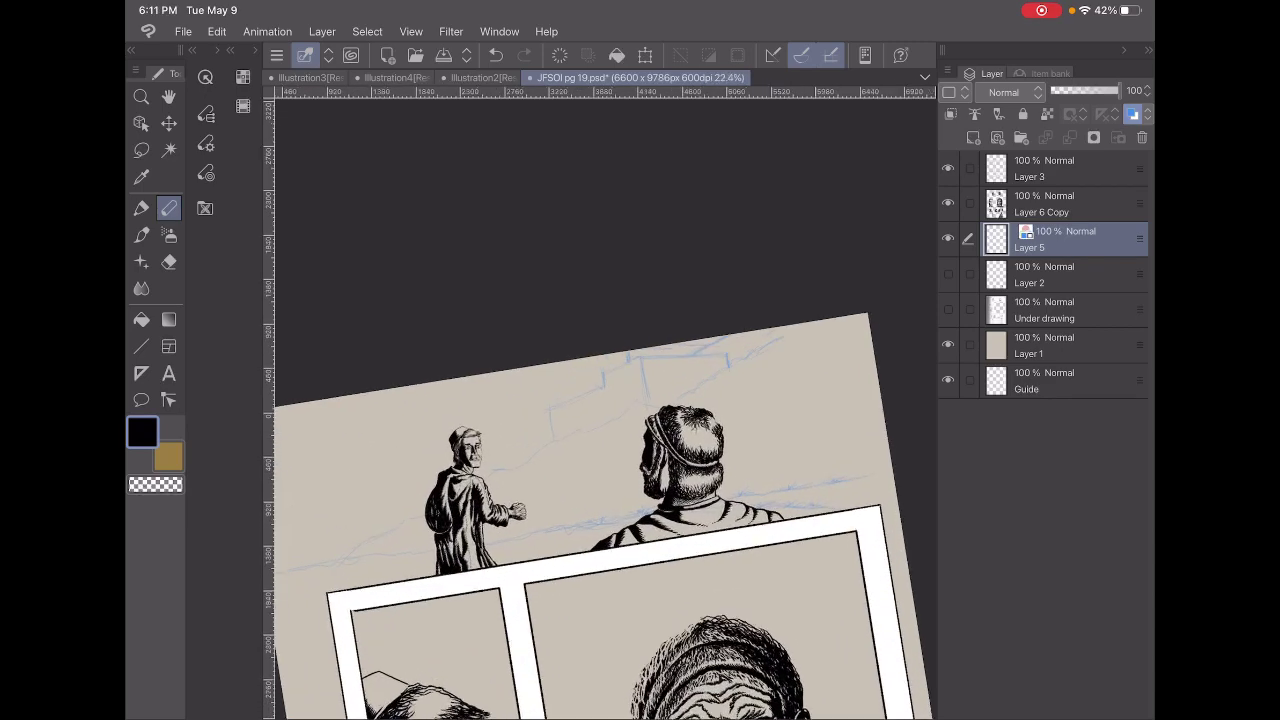
pyautogui.scroll(3, 600, 500)
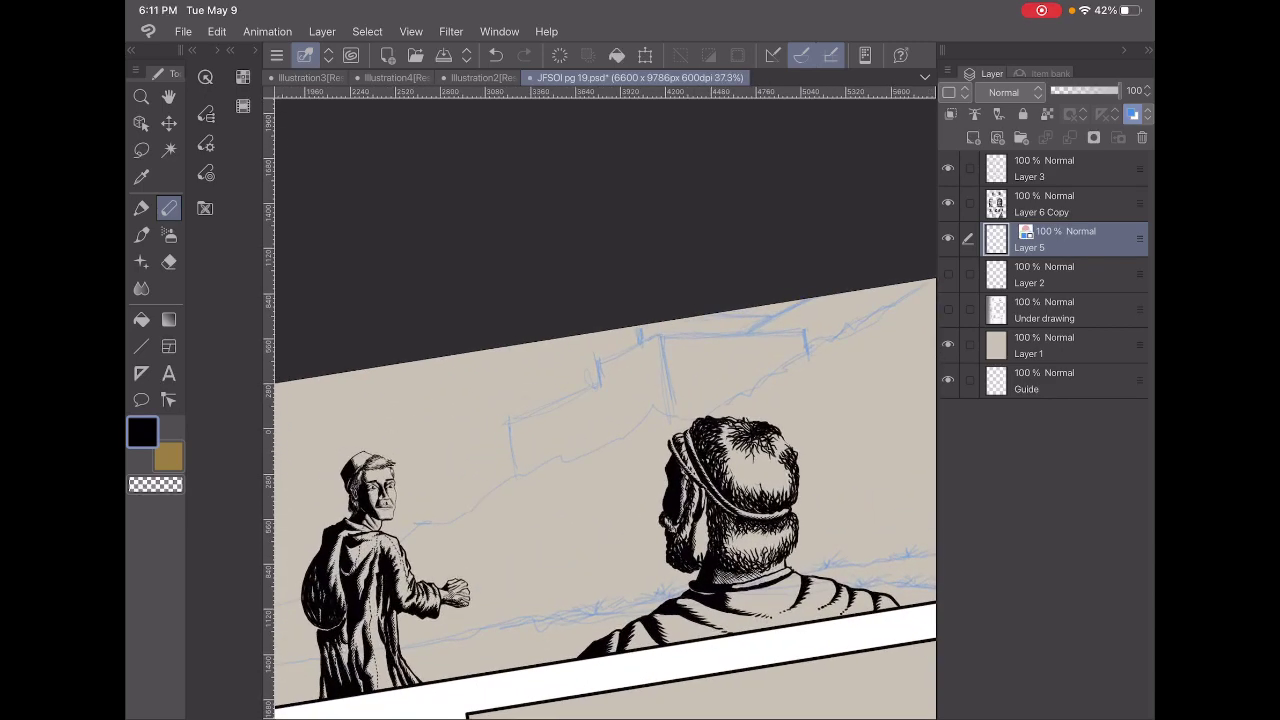
pyautogui.moveTo(516, 454)
pyautogui.mouseDown()
pyautogui.moveTo(544, 412)
pyautogui.moveTo(648, 346)
pyautogui.mouseUp()
pyautogui.moveTo(598, 446)
pyautogui.mouseDown()
pyautogui.moveTo(612, 406)
pyautogui.moveTo(624, 418)
pyautogui.mouseUp()
pyautogui.moveTo(640, 400); pyautogui.dragTo(662, 364)
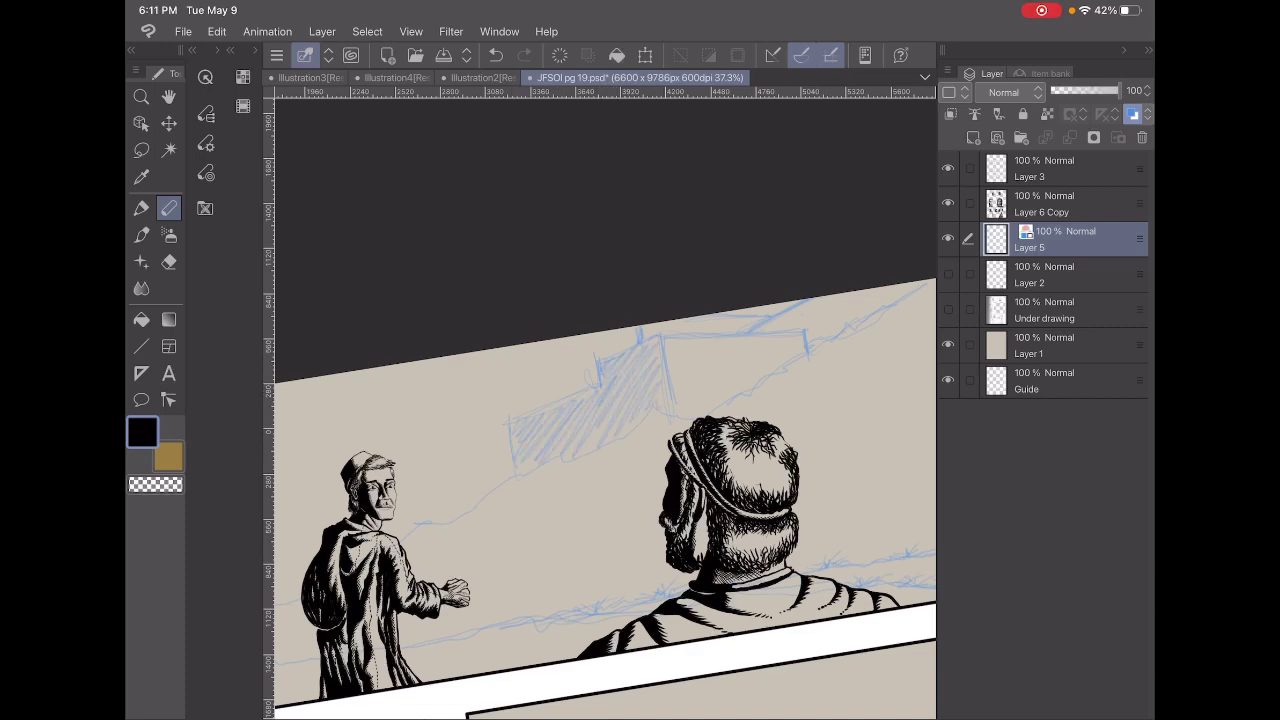
# Hatch the left part of the cliff and continue rightward along the ridge edge.
pyautogui.scroll(3, 600, 400)
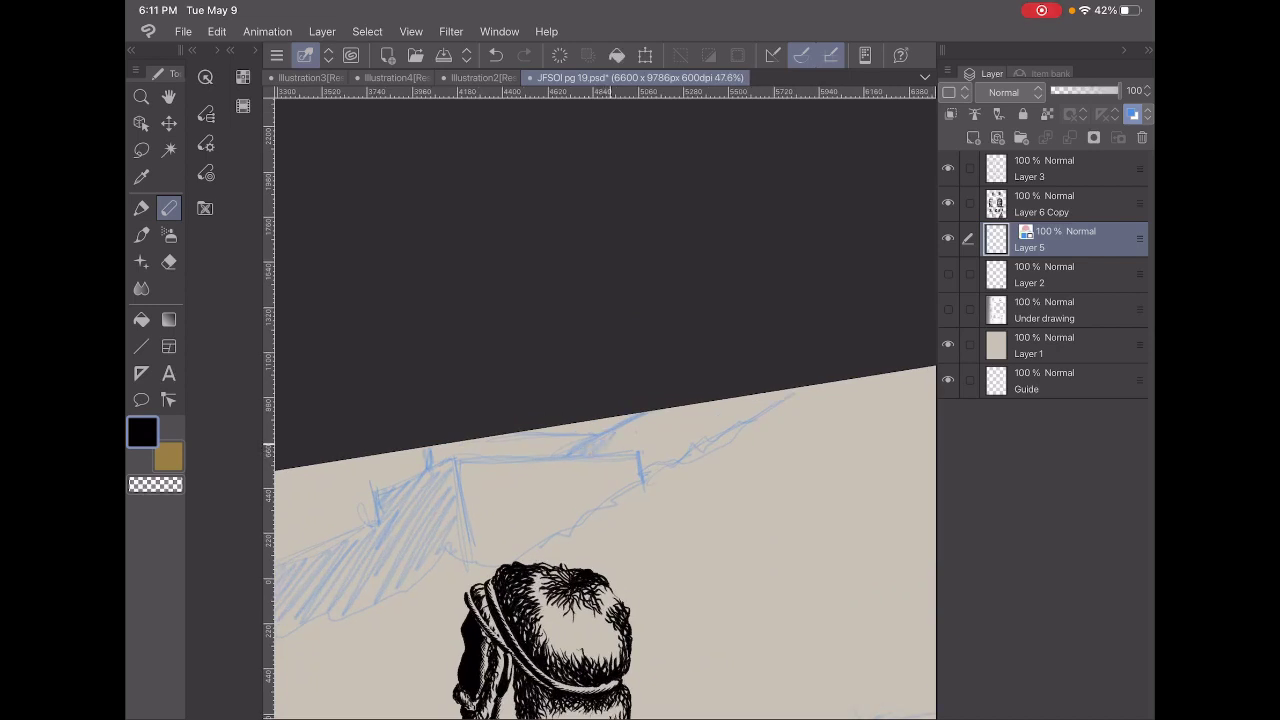
pyautogui.moveTo(612, 448); pyautogui.dragTo(640, 428)
pyautogui.moveTo(636, 446)
pyautogui.mouseDown()
pyautogui.moveTo(666, 410)
pyautogui.moveTo(684, 418)
pyautogui.mouseUp()
pyautogui.moveTo(680, 448); pyautogui.dragTo(716, 402)
pyautogui.moveTo(712, 442); pyautogui.dragTo(750, 398)
pyautogui.moveTo(746, 420); pyautogui.dragTo(762, 400)
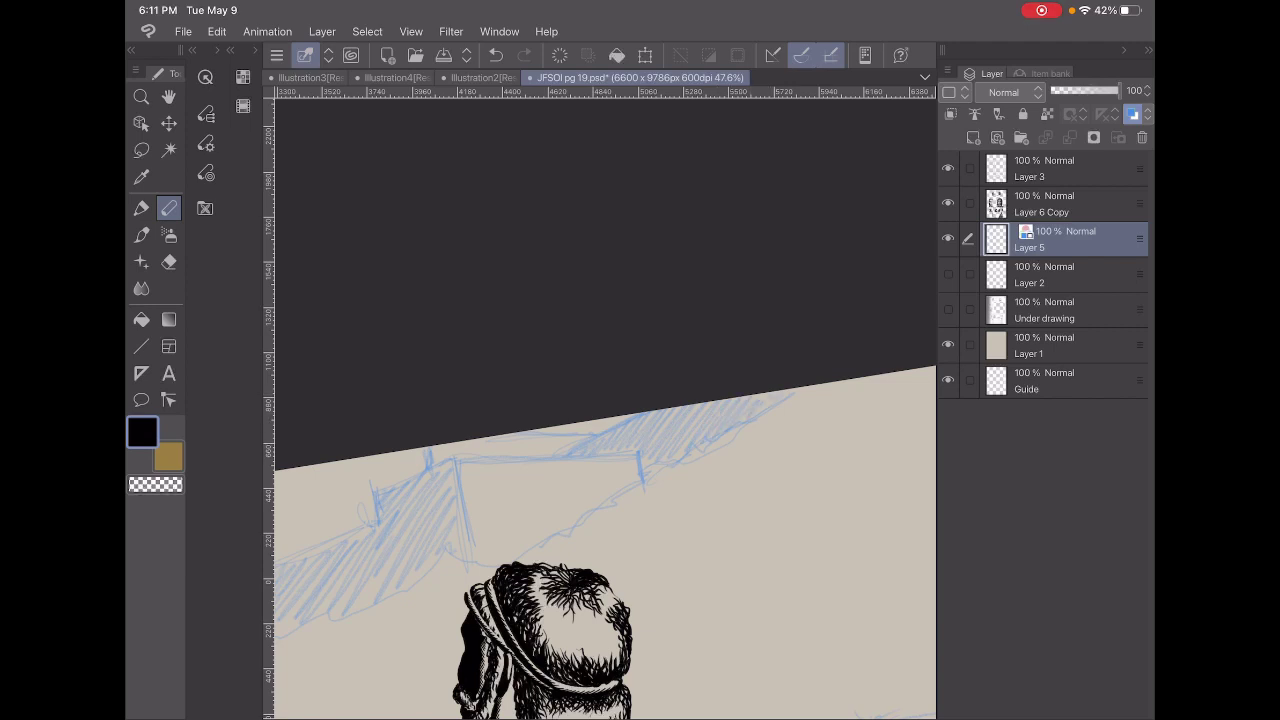
# Hatch along the upper ridge edge, extending it further right.
pyautogui.scroll(2, 600, 400)
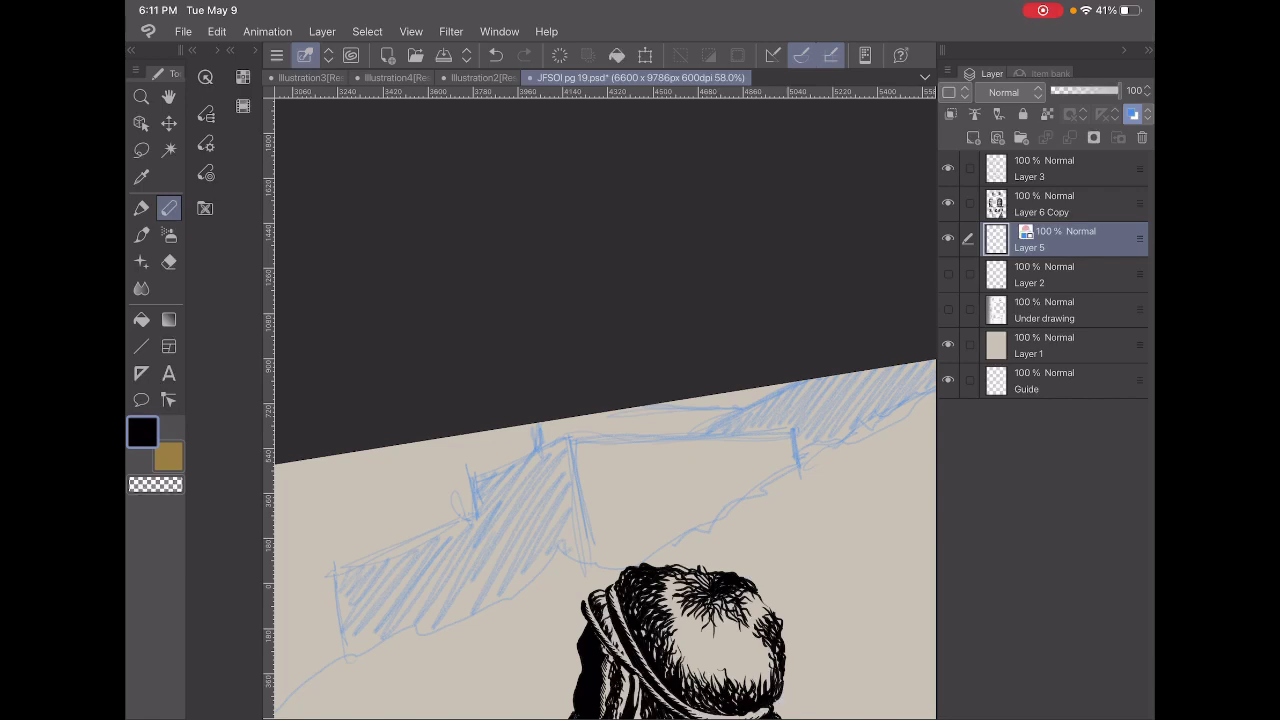
pyautogui.moveTo(548, 438); pyautogui.dragTo(574, 418)
pyautogui.moveTo(560, 438); pyautogui.dragTo(590, 422)
pyautogui.moveTo(598, 432); pyautogui.dragTo(636, 412)
pyautogui.moveTo(620, 434); pyautogui.dragTo(670, 412)
pyautogui.moveTo(656, 434); pyautogui.dragTo(704, 412)
pyautogui.moveTo(684, 432); pyautogui.dragTo(716, 412)
# Add more hatching to the cliff block and fill its gaps.
pyautogui.scroll(-5, 600, 400)
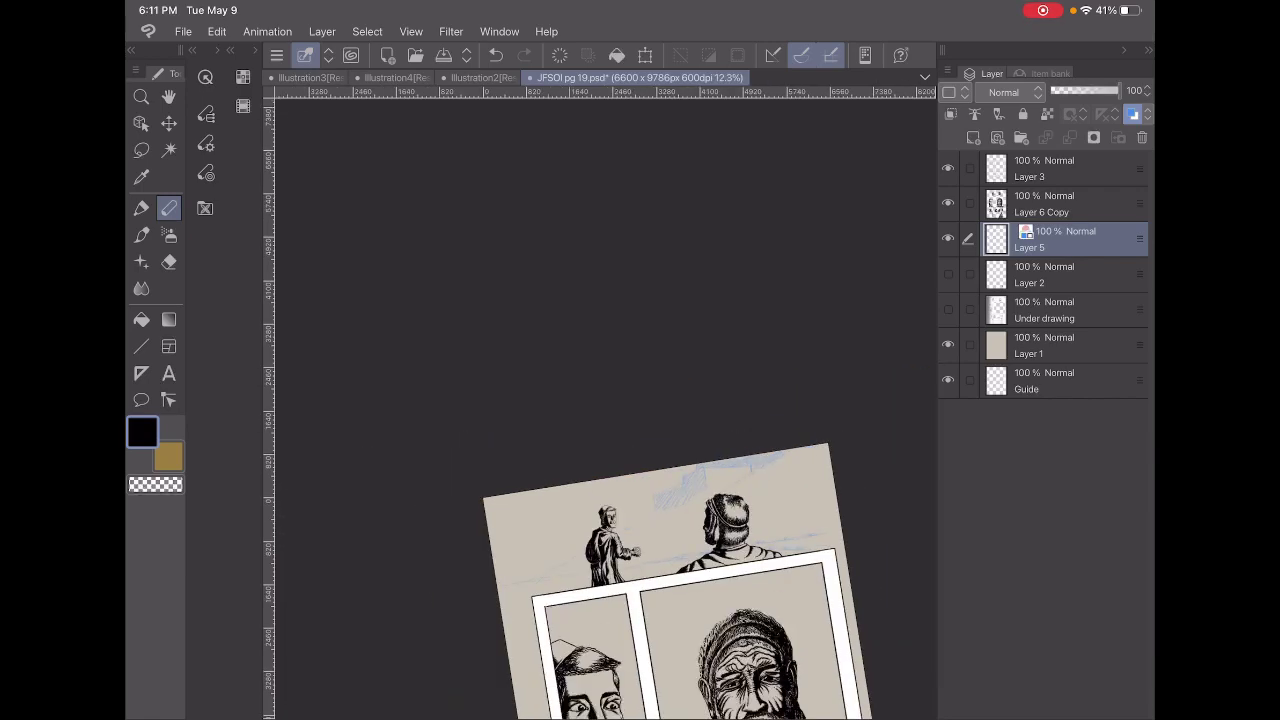
pyautogui.scroll(3, 650, 540)
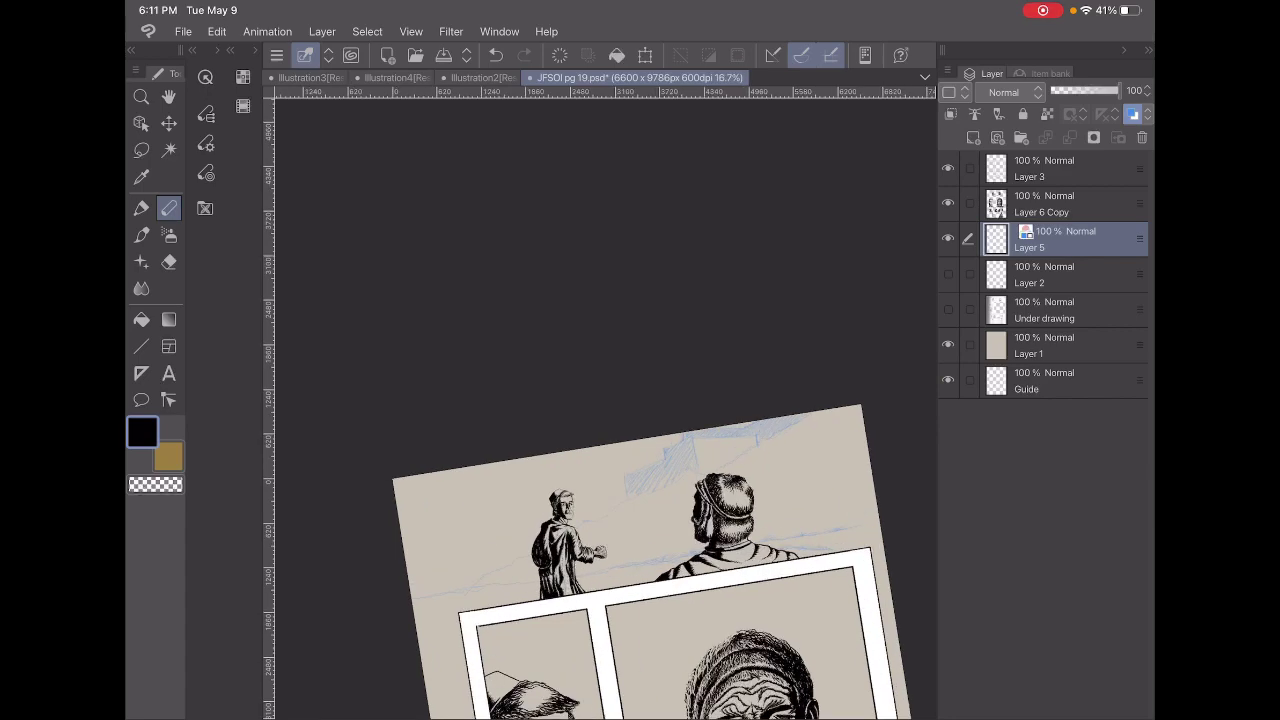
pyautogui.scroll(2, 650, 540)
pyautogui.scroll(5, 580, 450)
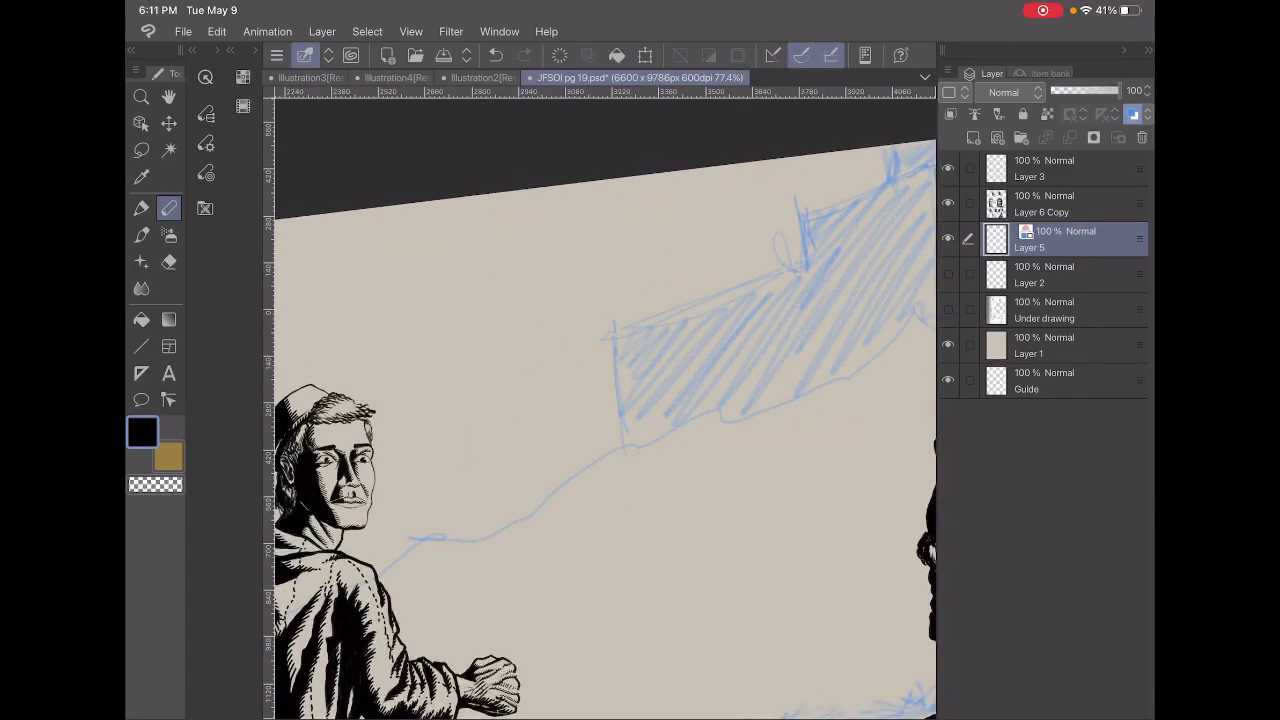
pyautogui.moveTo(630, 446)
pyautogui.mouseDown()
pyautogui.moveTo(652, 406)
pyautogui.moveTo(666, 412)
pyautogui.mouseUp()
pyautogui.moveTo(650, 440)
pyautogui.mouseDown()
pyautogui.moveTo(676, 420)
pyautogui.moveTo(626, 386)
pyautogui.moveTo(622, 364)
pyautogui.mouseUp()
pyautogui.moveTo(732, 410)
pyautogui.mouseDown()
pyautogui.moveTo(760, 364)
pyautogui.moveTo(774, 380)
pyautogui.mouseUp()
pyautogui.moveTo(768, 396); pyautogui.dragTo(800, 366)
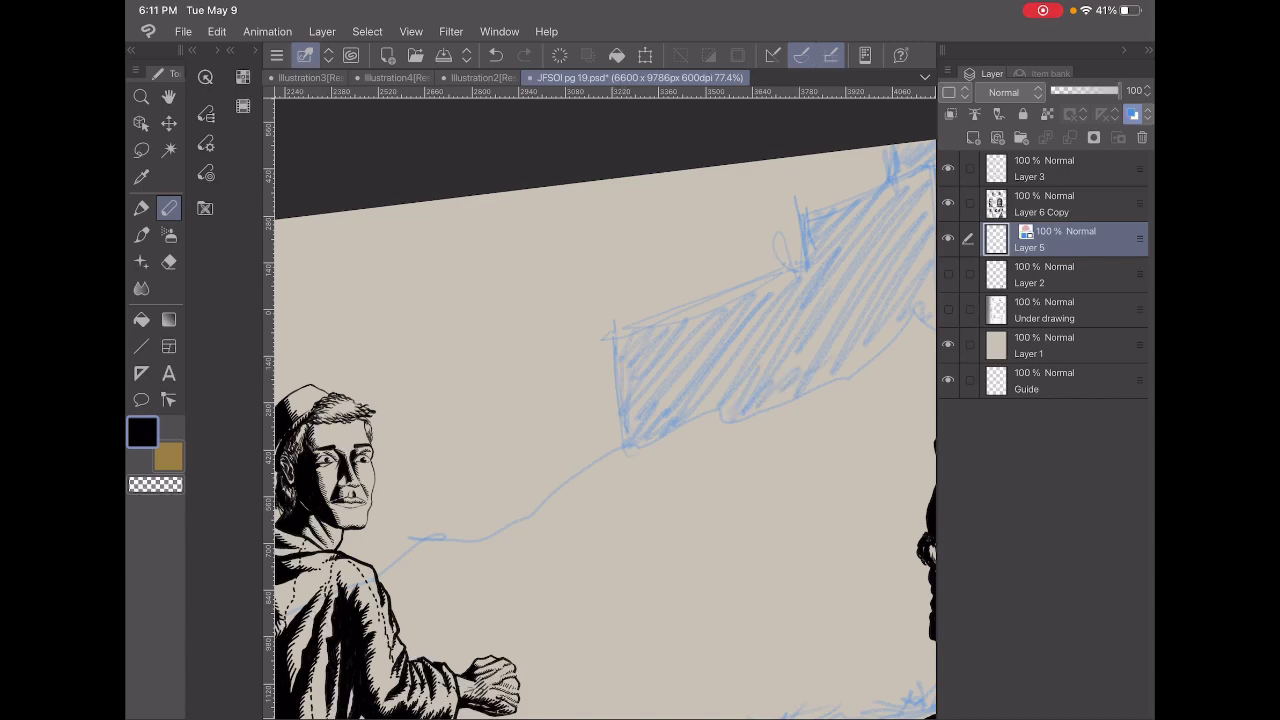
# Sketch a thin blue line along the top ridge and hatch it densely.
pyautogui.scroll(-5, 600, 400)
pyautogui.scroll(2, 600, 400)
pyautogui.scroll(2, 600, 400)
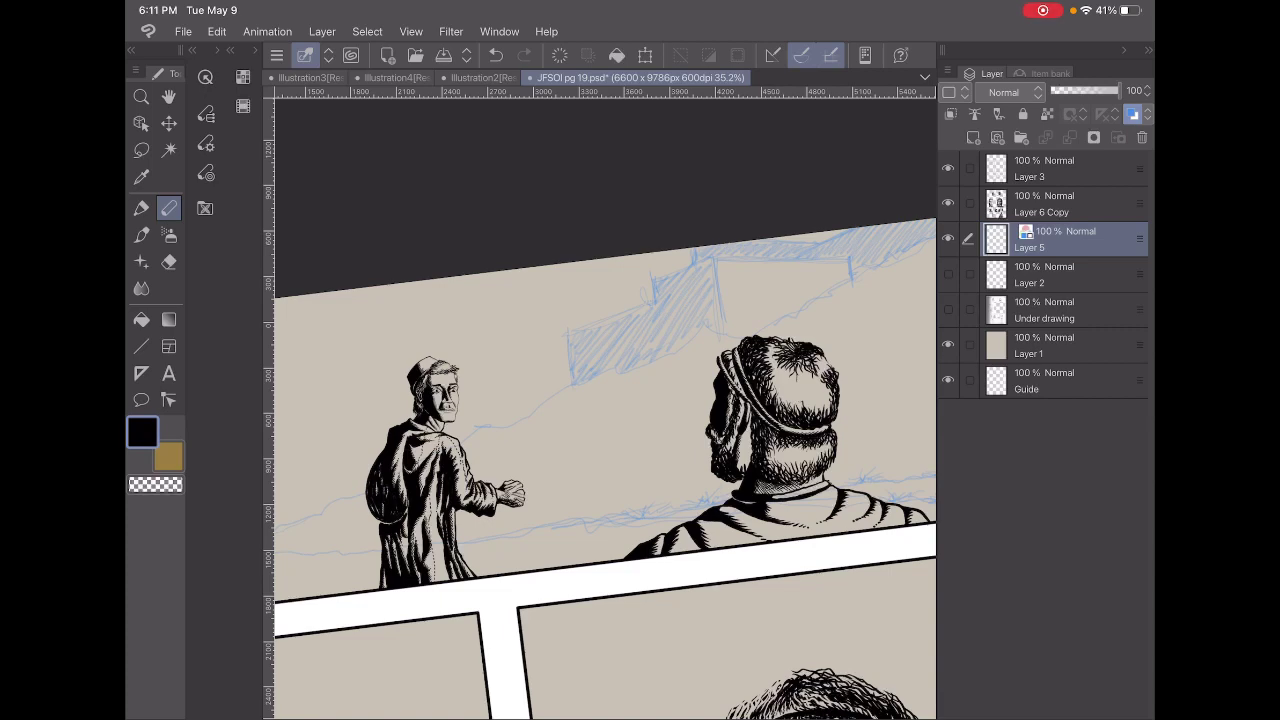
pyautogui.scroll(-3, 600, 400)
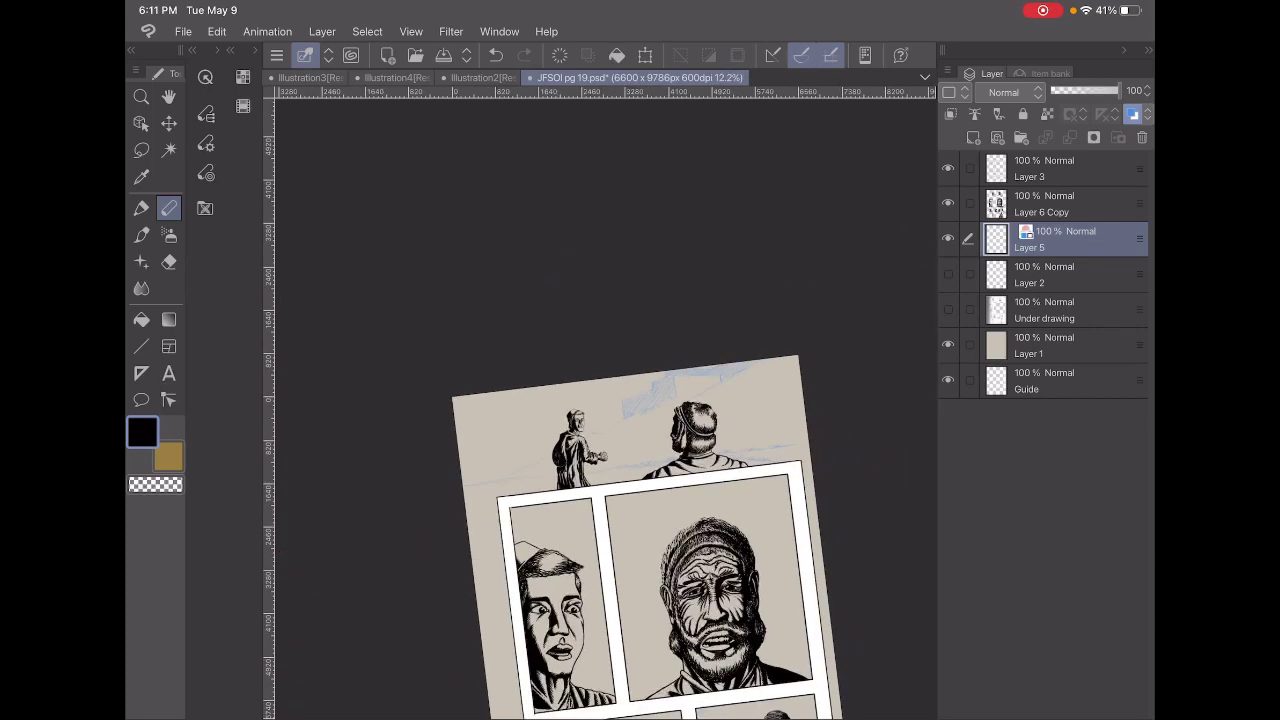
pyautogui.scroll(4, 690, 430)
pyautogui.scroll(1, 690, 430)
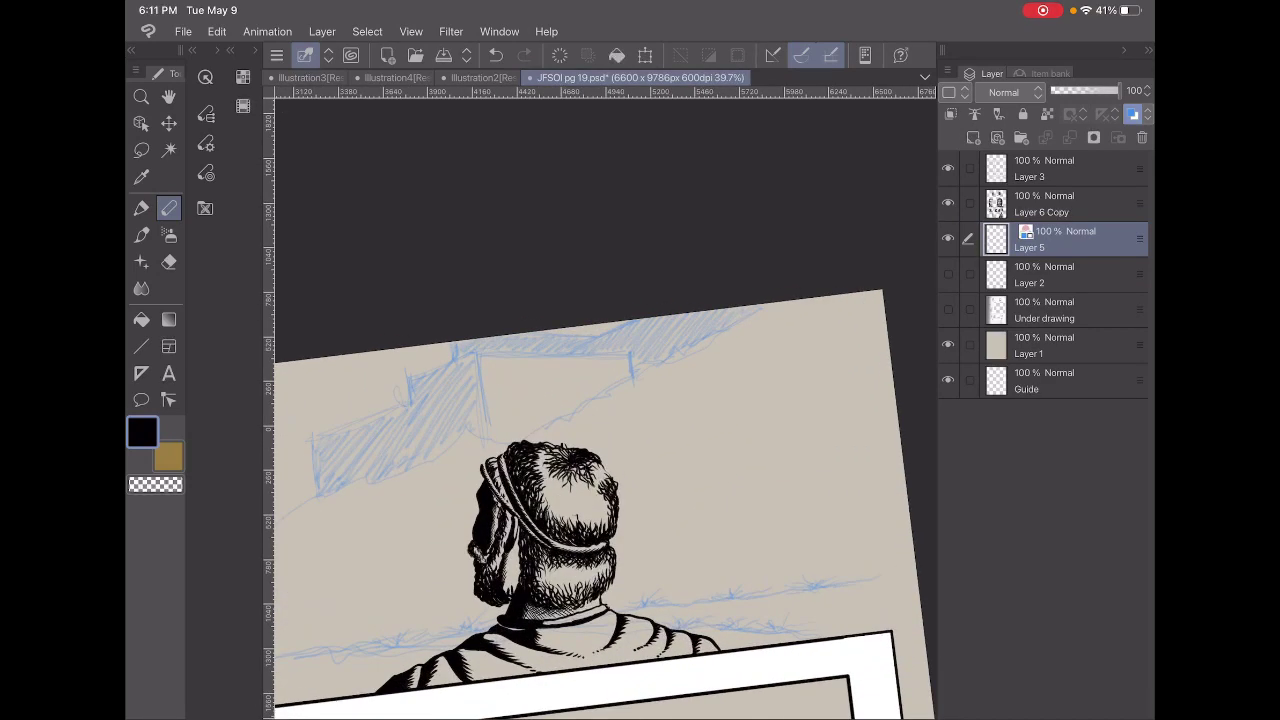
pyautogui.scroll(1, 880, 290)
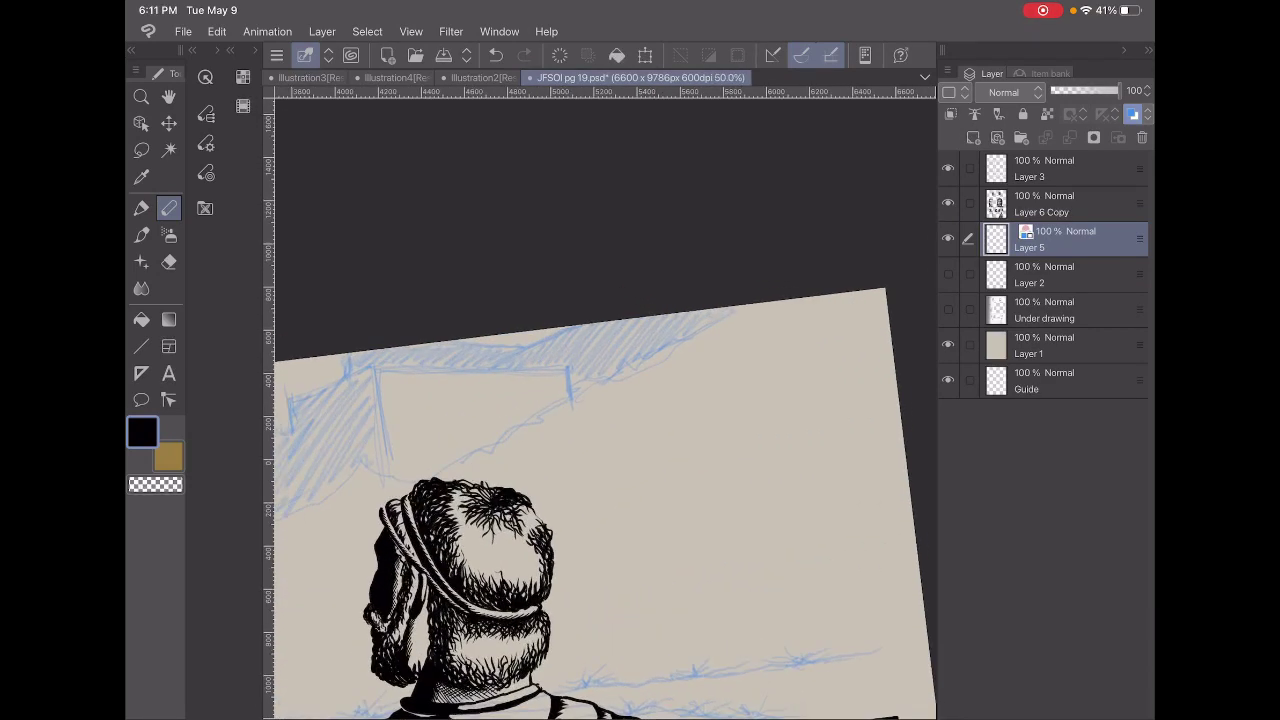
pyautogui.moveTo(735, 325); pyautogui.dragTo(828, 306)
pyautogui.moveTo(750, 322); pyautogui.dragTo(825, 298)
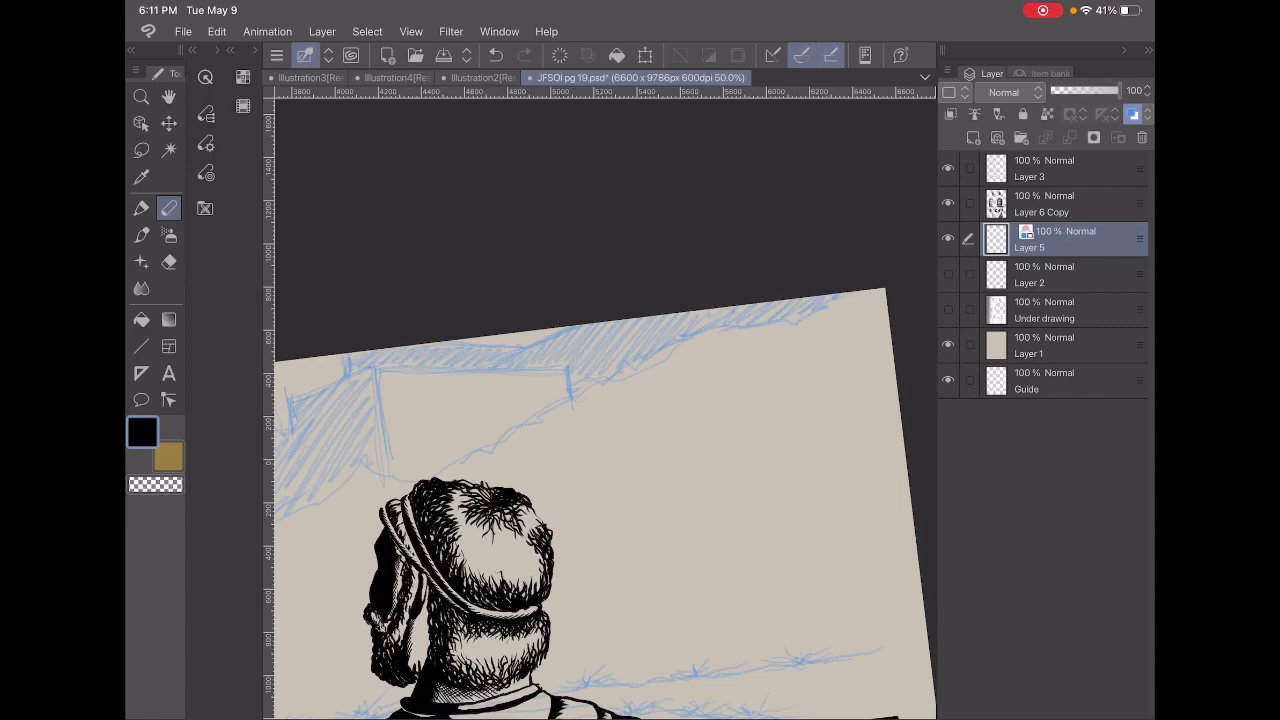
pyautogui.scroll(-3, 600, 500)
pyautogui.scroll(-2, 600, 500)
pyautogui.scroll(-3, 600, 500)
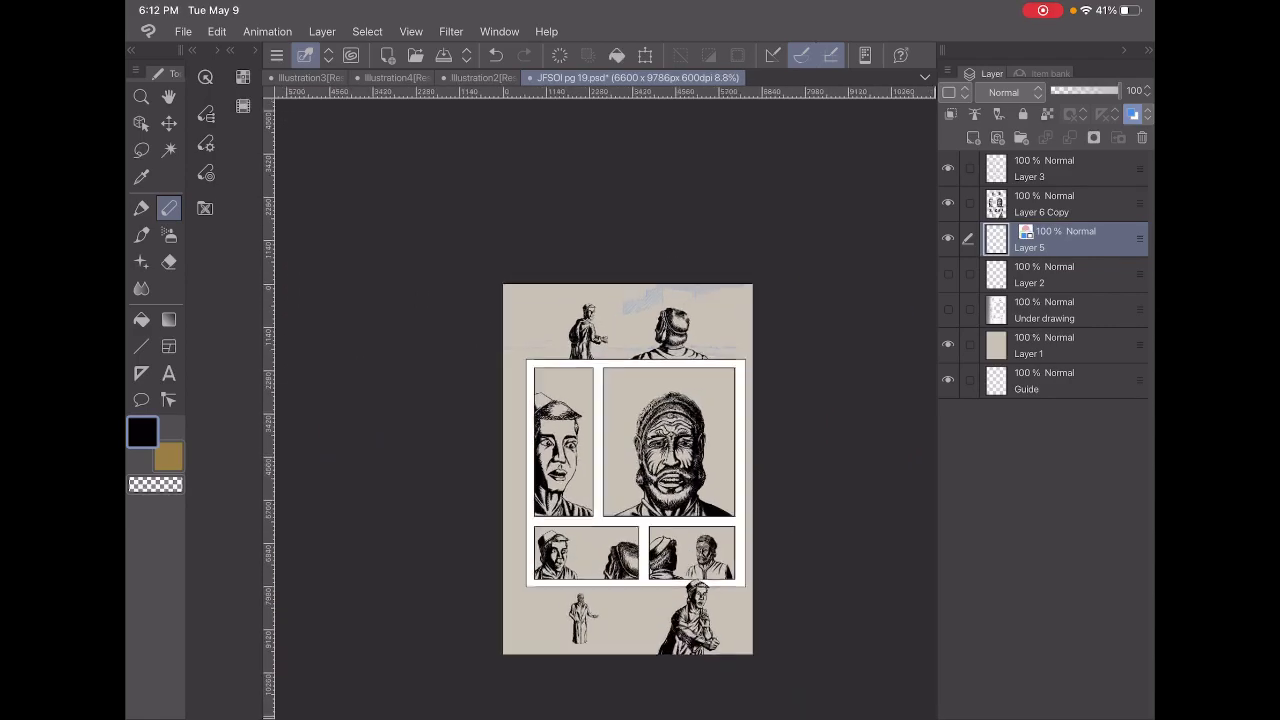
pyautogui.scroll(5, 690, 620)
pyautogui.scroll(1, 690, 620)
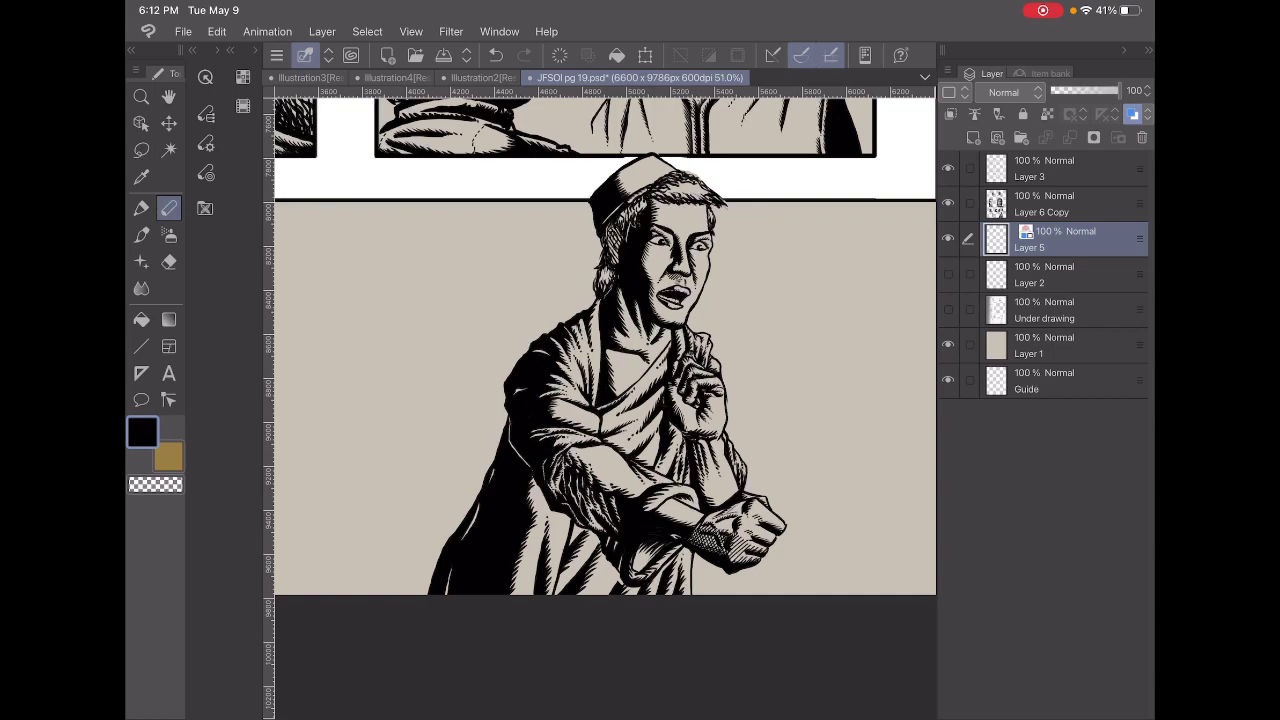
pyautogui.scroll(5, 660, 260)
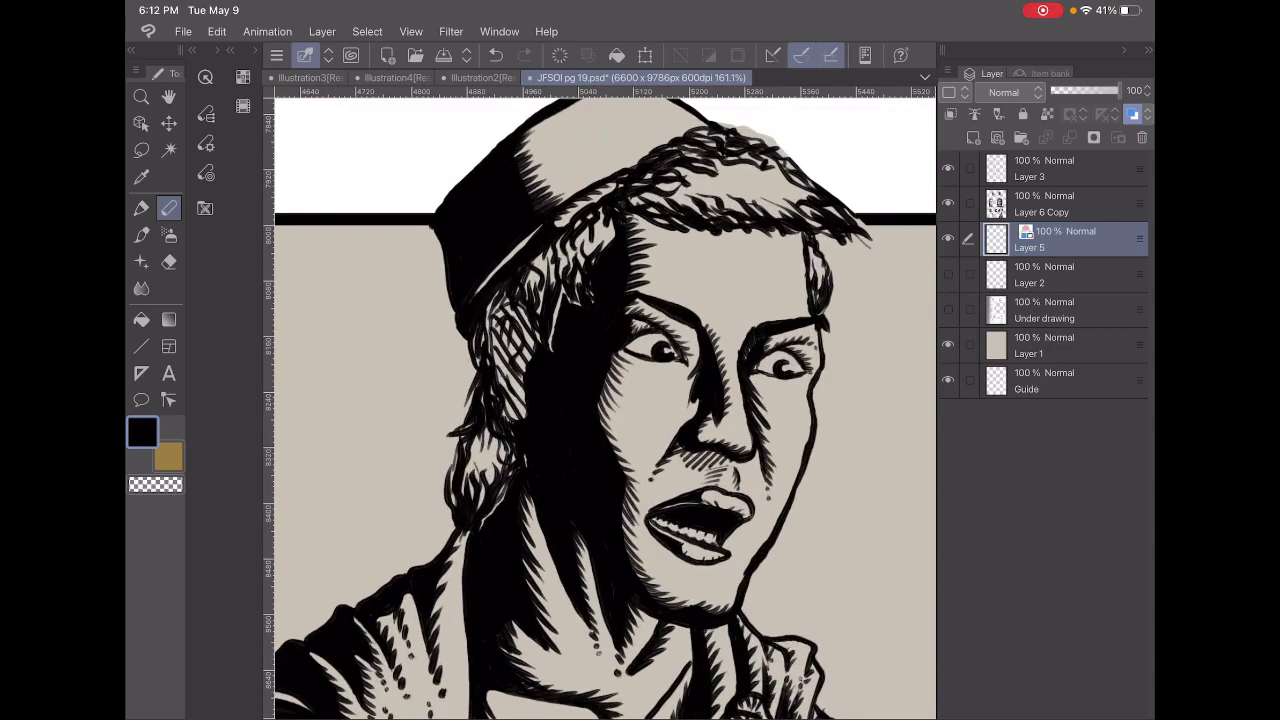
pyautogui.scroll(-5, 605, 400)
pyautogui.scroll(-3, 605, 400)
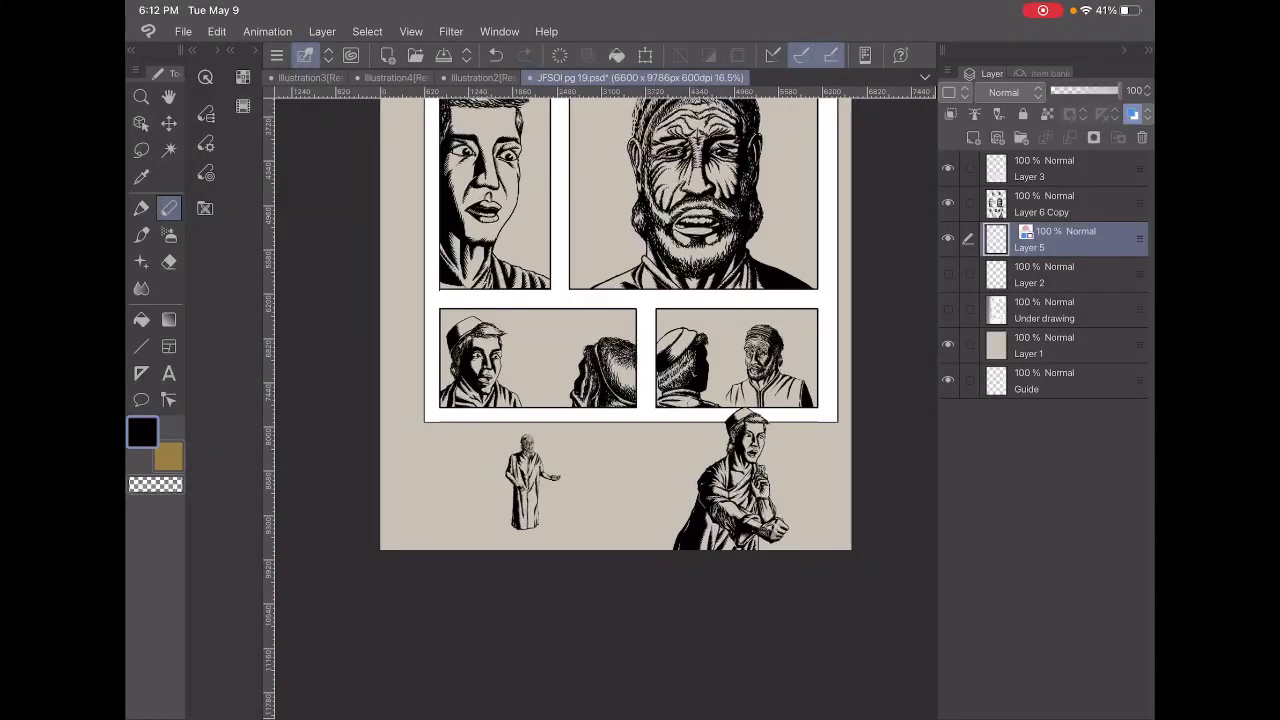
pyautogui.scroll(5, 615, 400)
pyautogui.scroll(2, 615, 400)
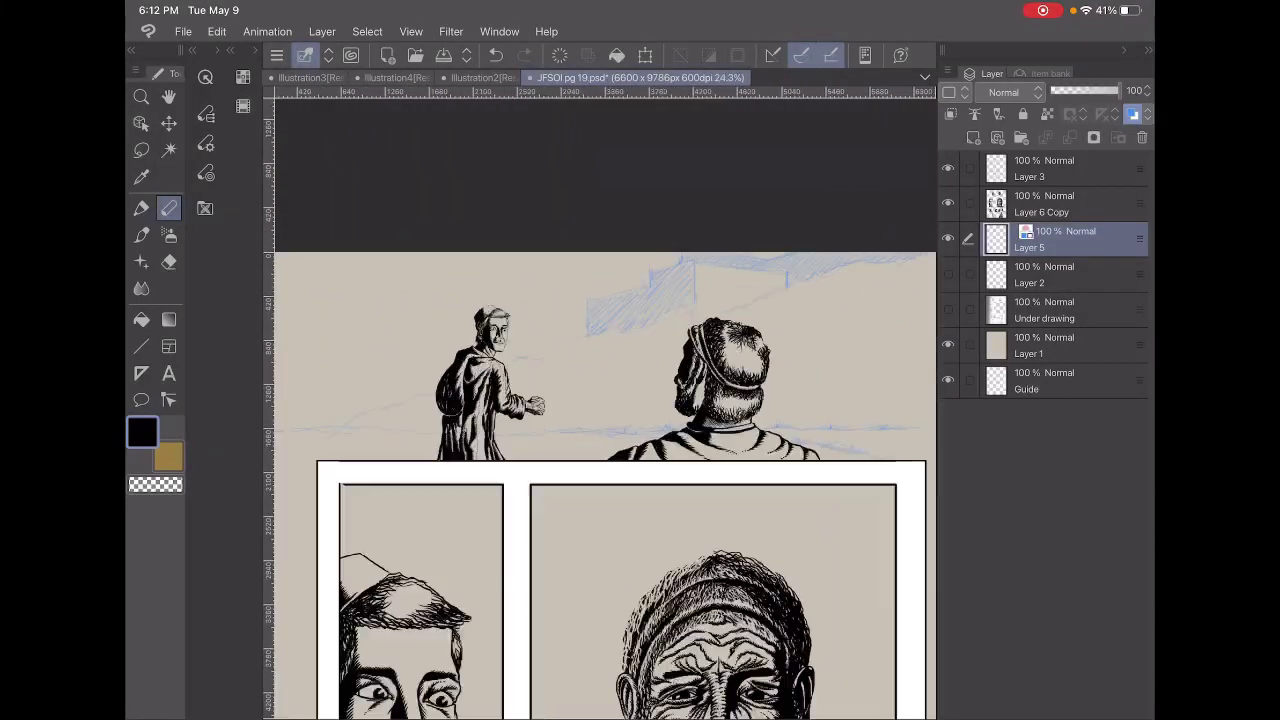
pyautogui.scroll(2, 605, 420)
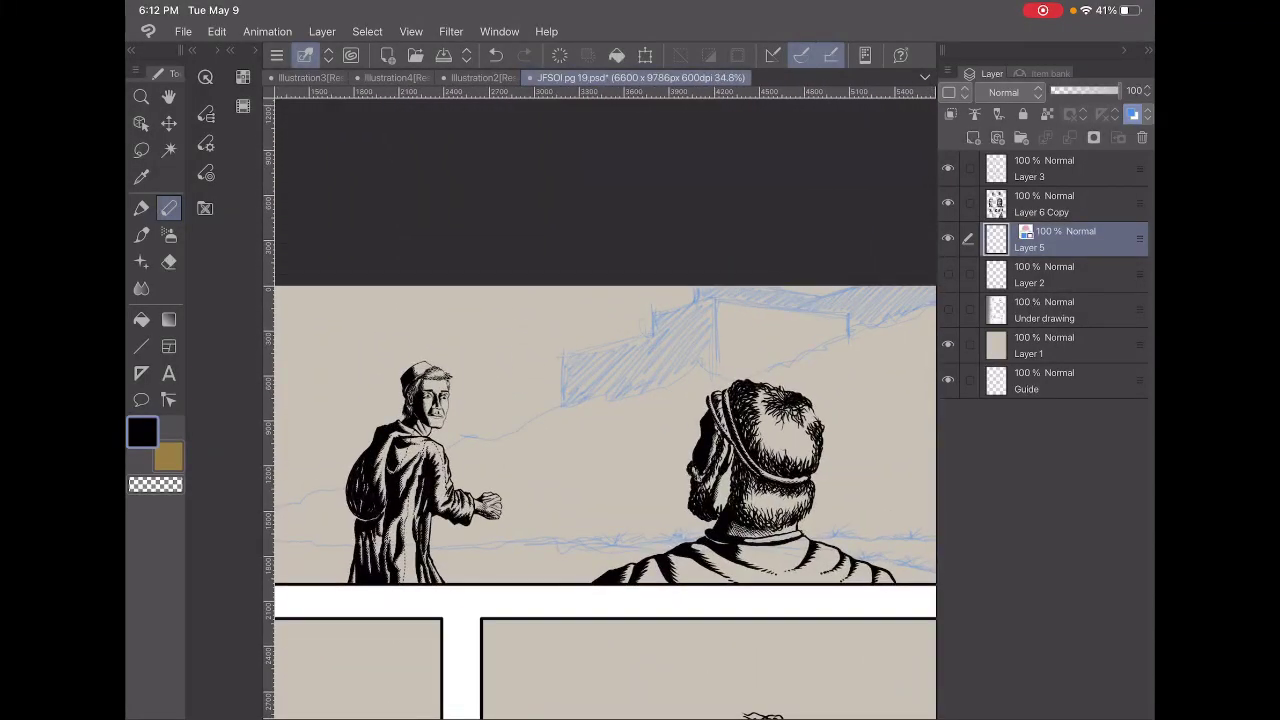
pyautogui.scroll(-2, 605, 420)
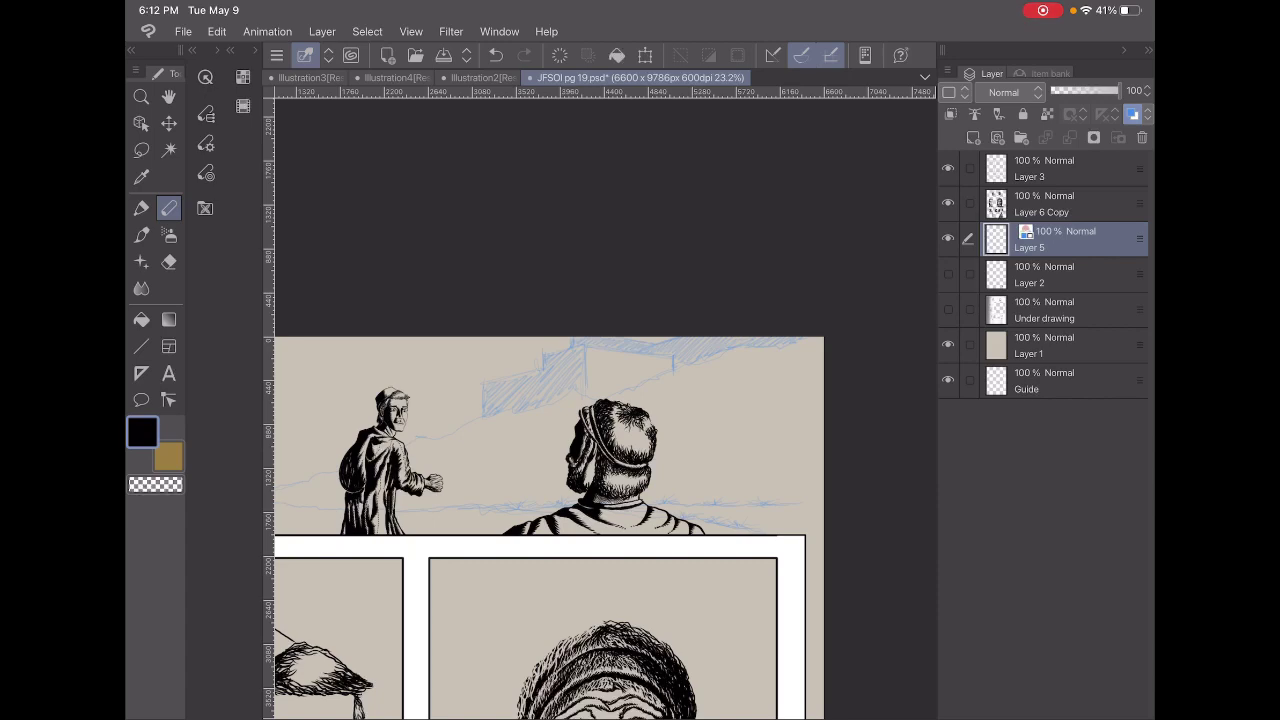
# Add two short blue pencil strokes for the lower cliff edge below the hatching.
pyautogui.scroll(3, 600, 480)
pyautogui.scroll(2, 600, 480)
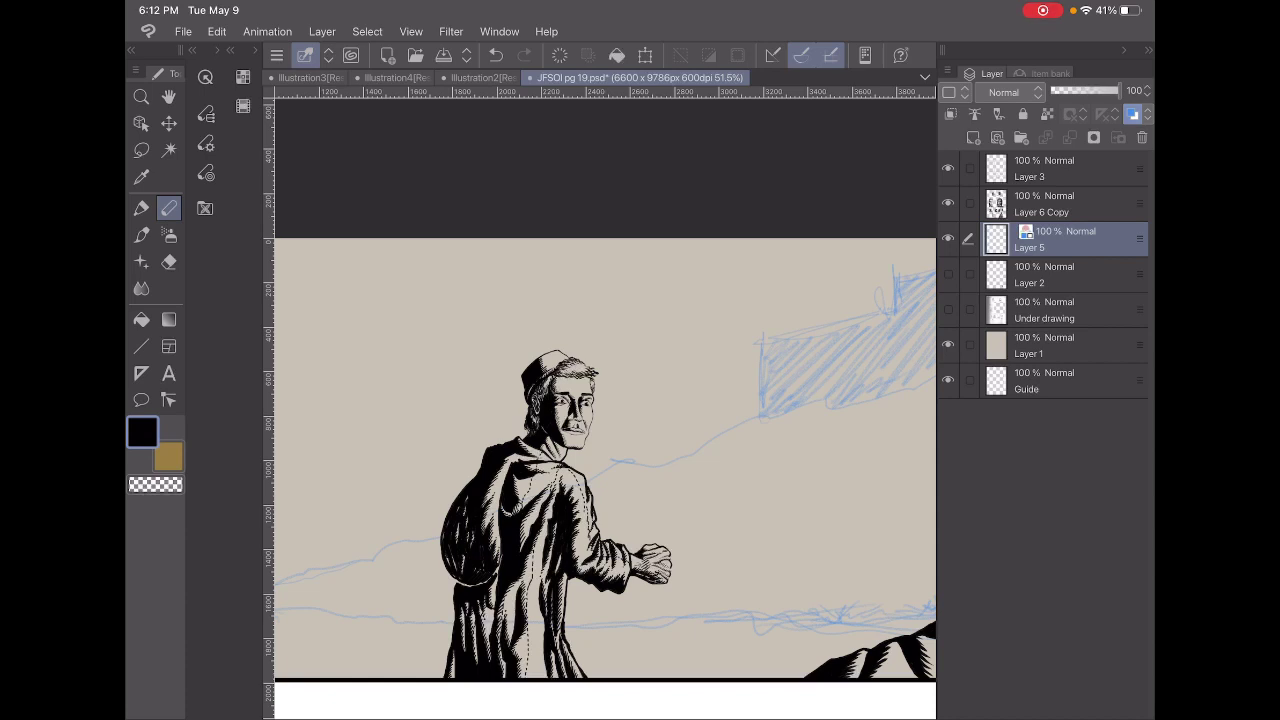
pyautogui.moveTo(630, 458)
pyautogui.mouseDown()
pyautogui.moveTo(640, 470)
pyautogui.moveTo(706, 439)
pyautogui.mouseUp()
pyautogui.scroll(-2, 600, 460)
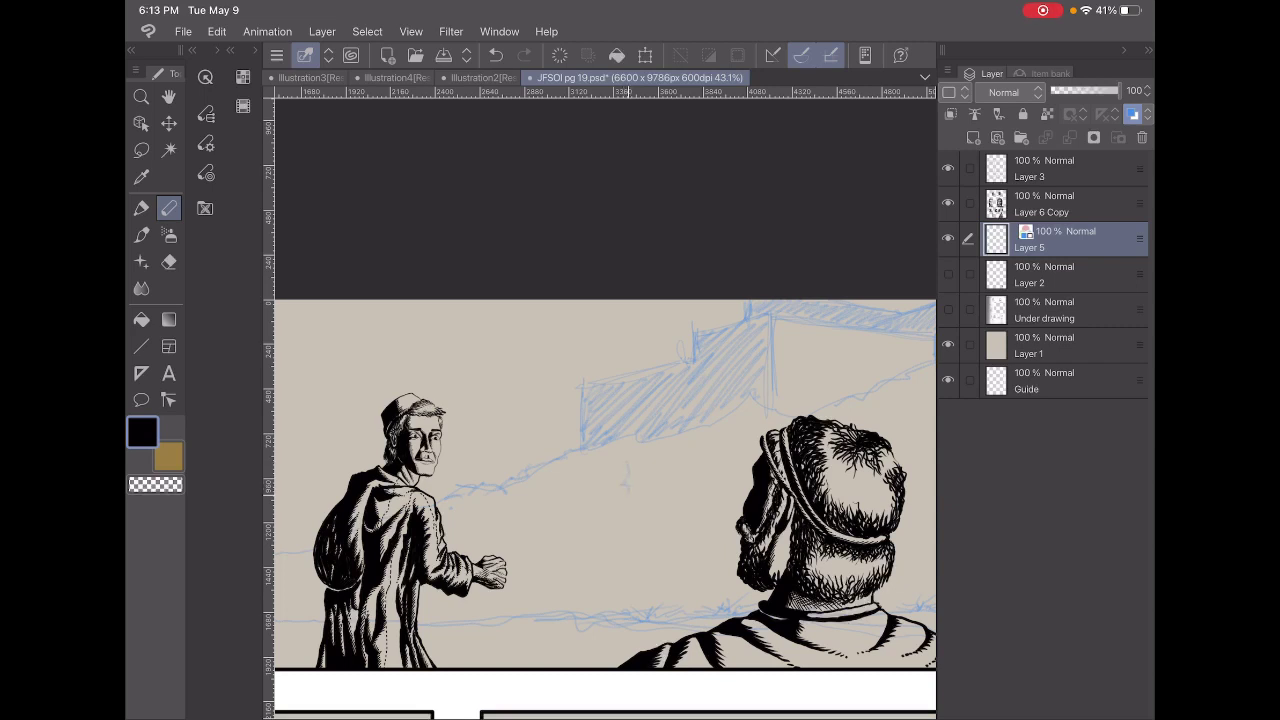
pyautogui.moveTo(626, 464)
pyautogui.mouseDown()
pyautogui.moveTo(629, 492)
pyautogui.moveTo(686, 471)
pyautogui.mouseUp()
# Switch to Chrome and search Google for "lag b' omer".
pyautogui.moveTo(640, 715); pyautogui.dragTo(640, 420)
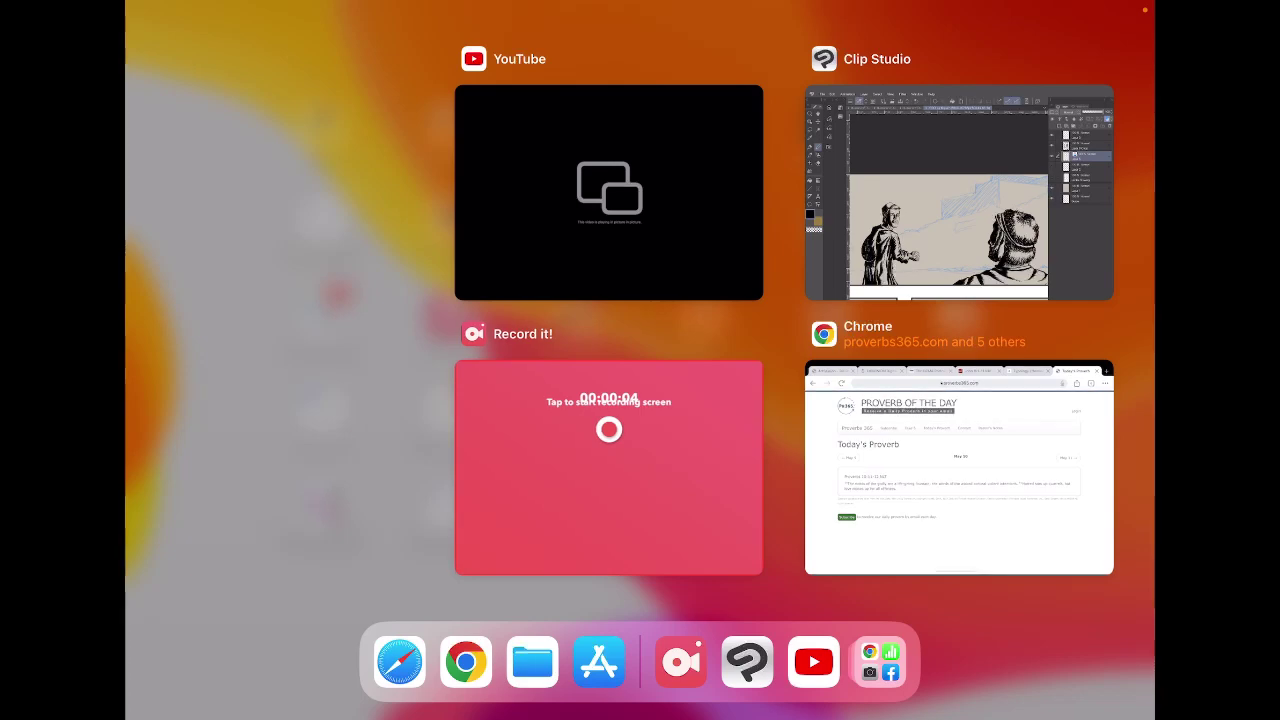
pyautogui.click(958, 467)
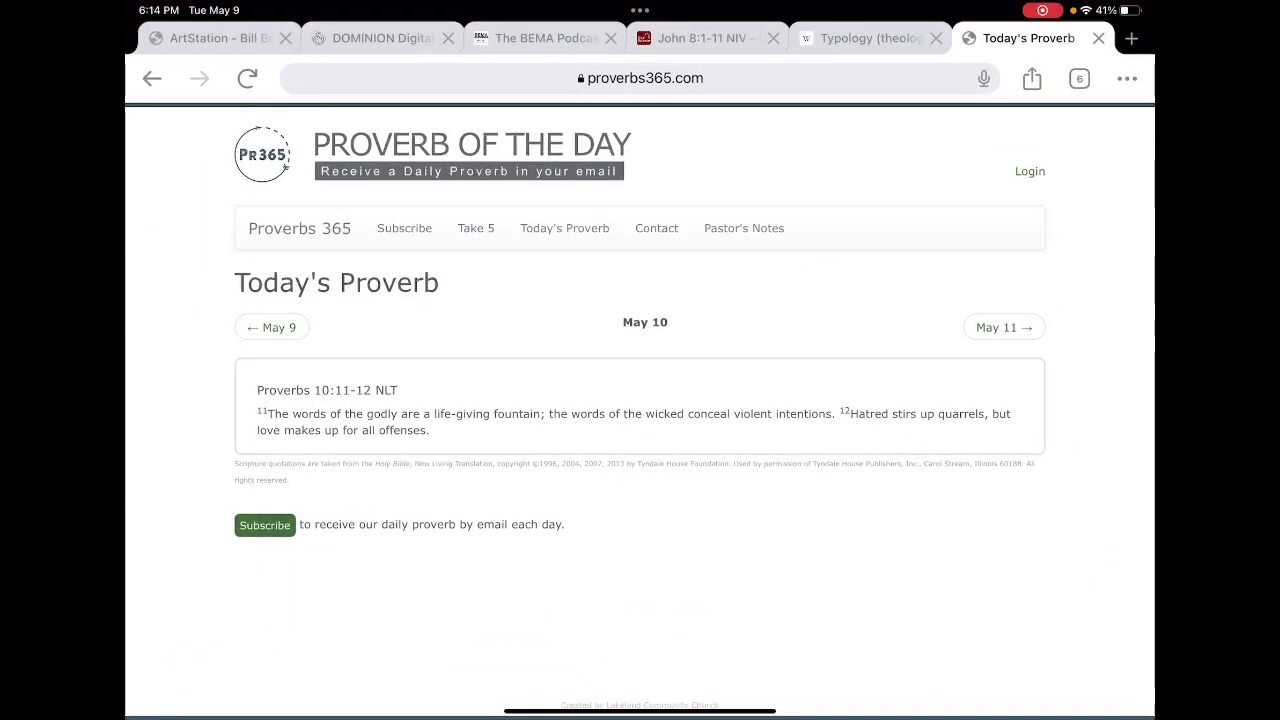
pyautogui.click(640, 78)
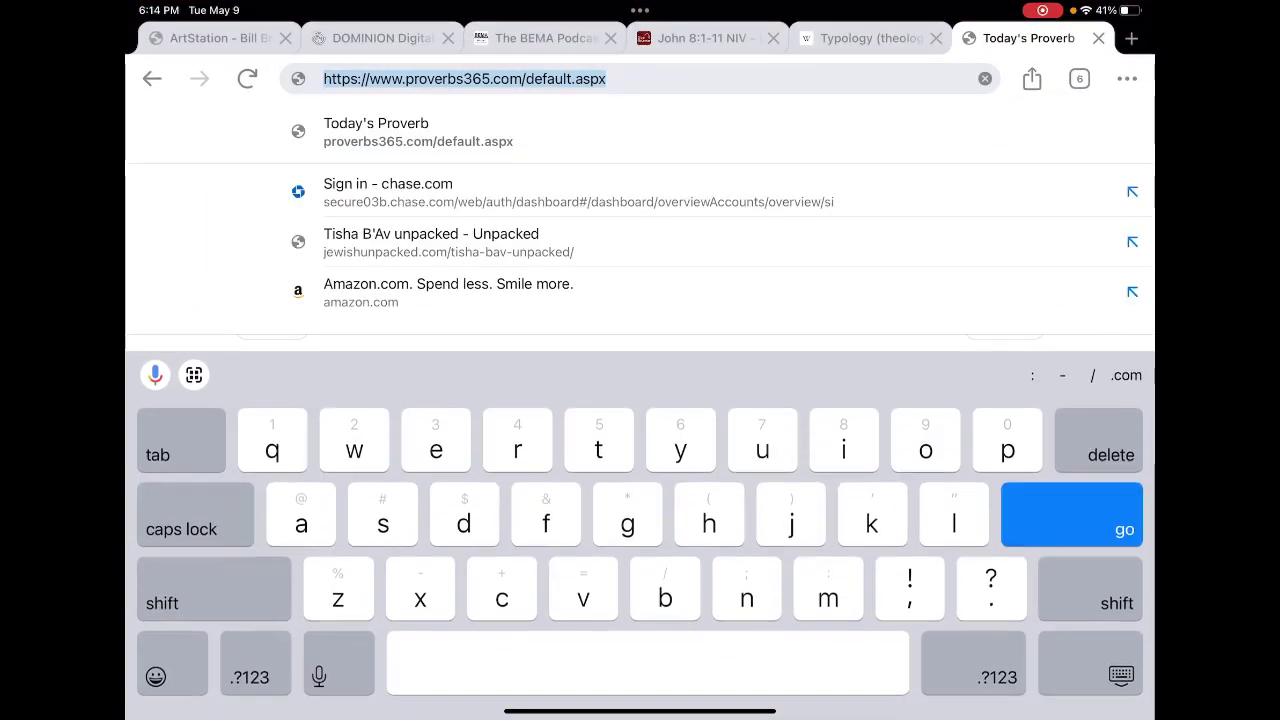
pyautogui.click(1098, 440)
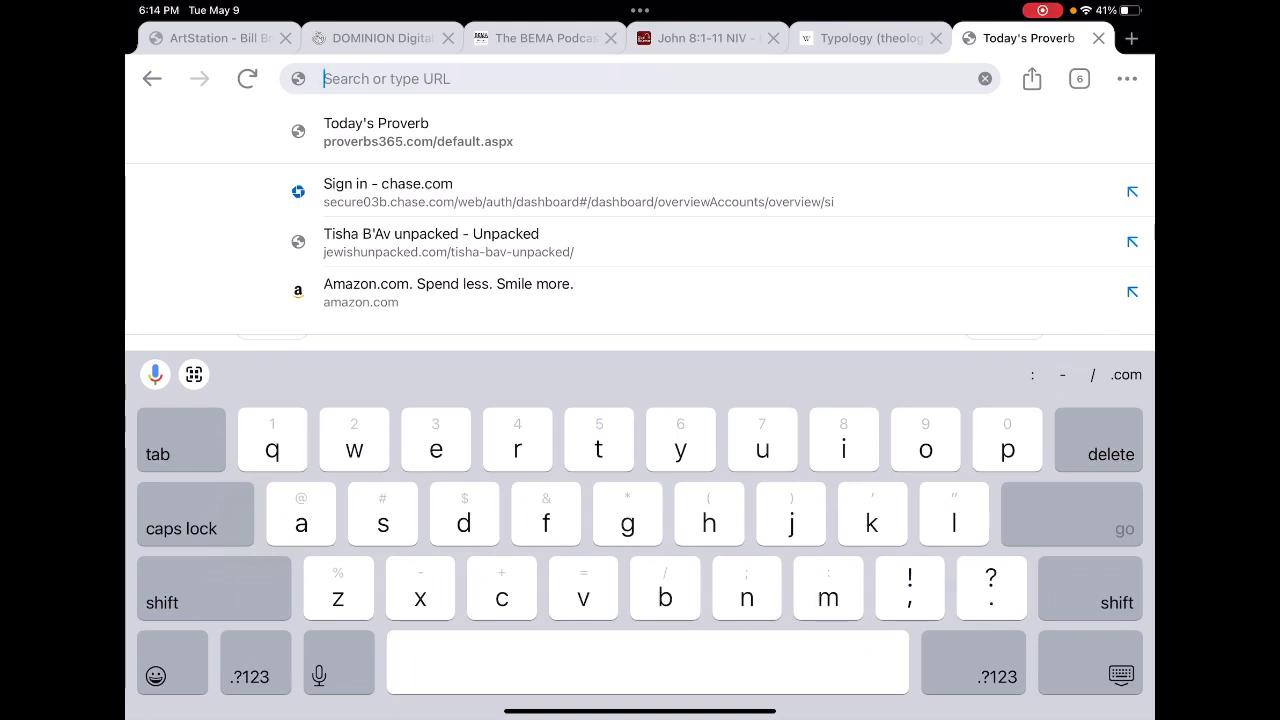
pyautogui.write('lag ')
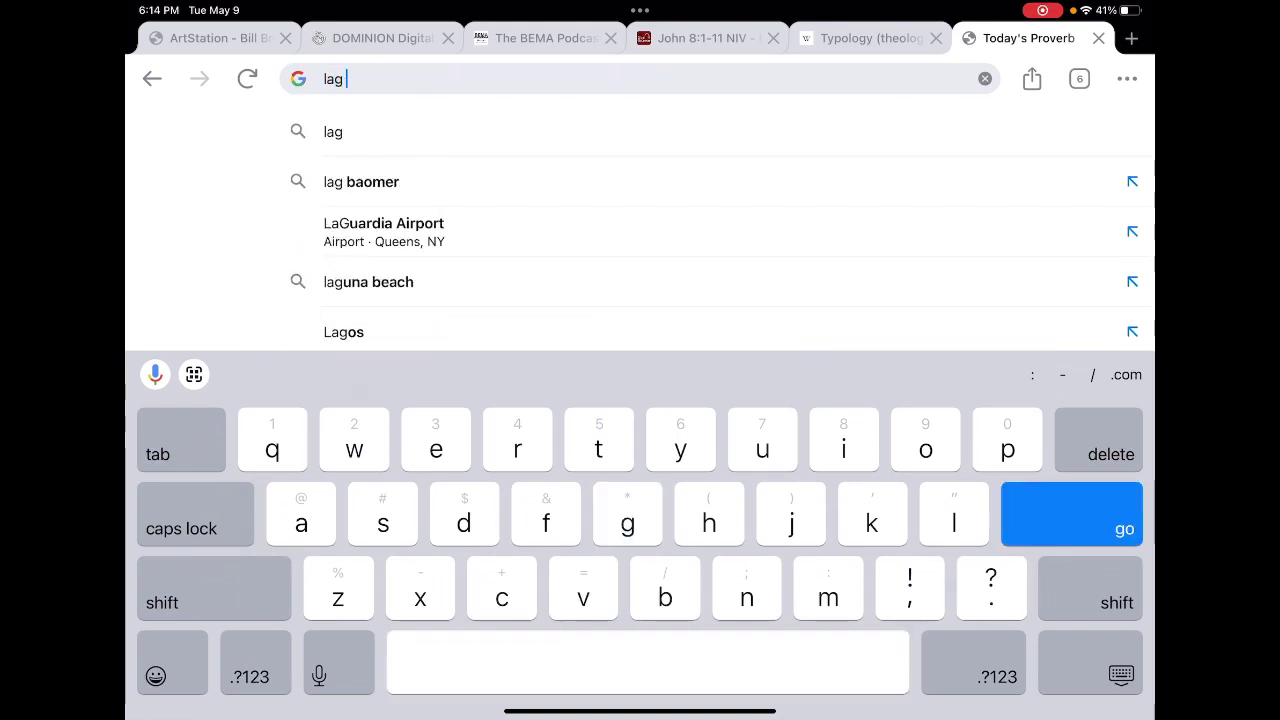
pyautogui.write('b')
pyautogui.click(250, 677)
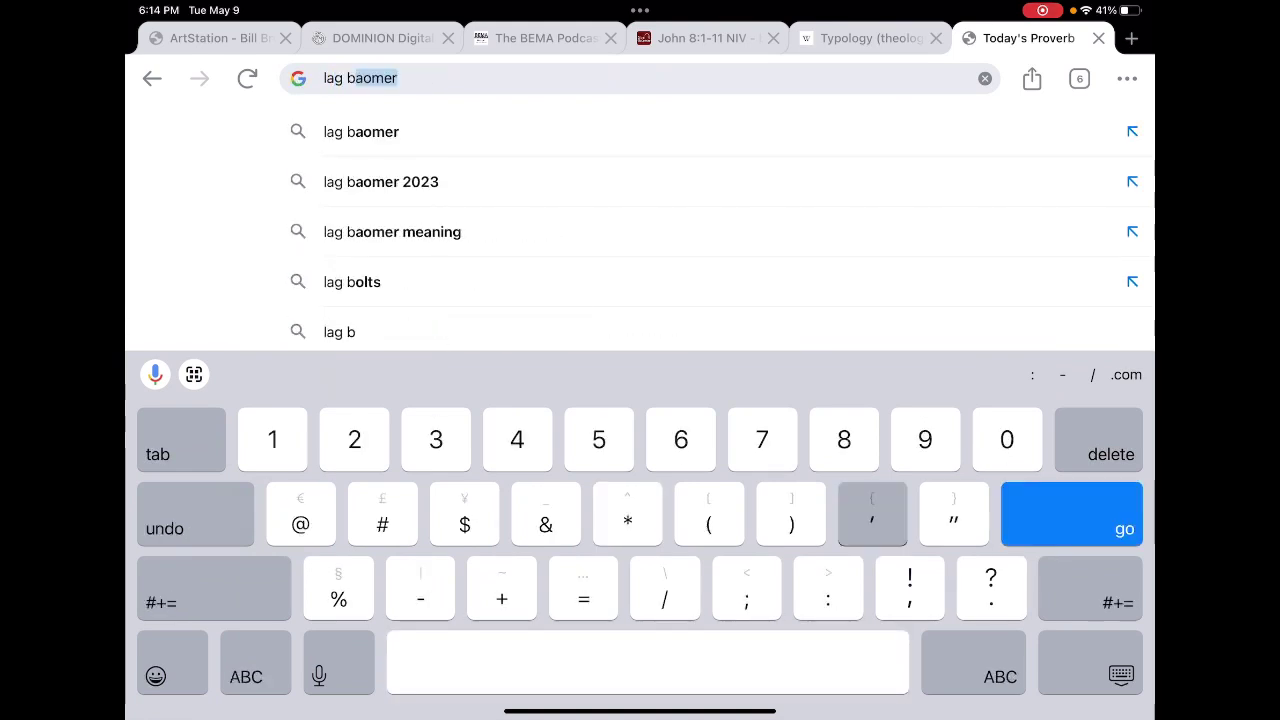
pyautogui.write("'")
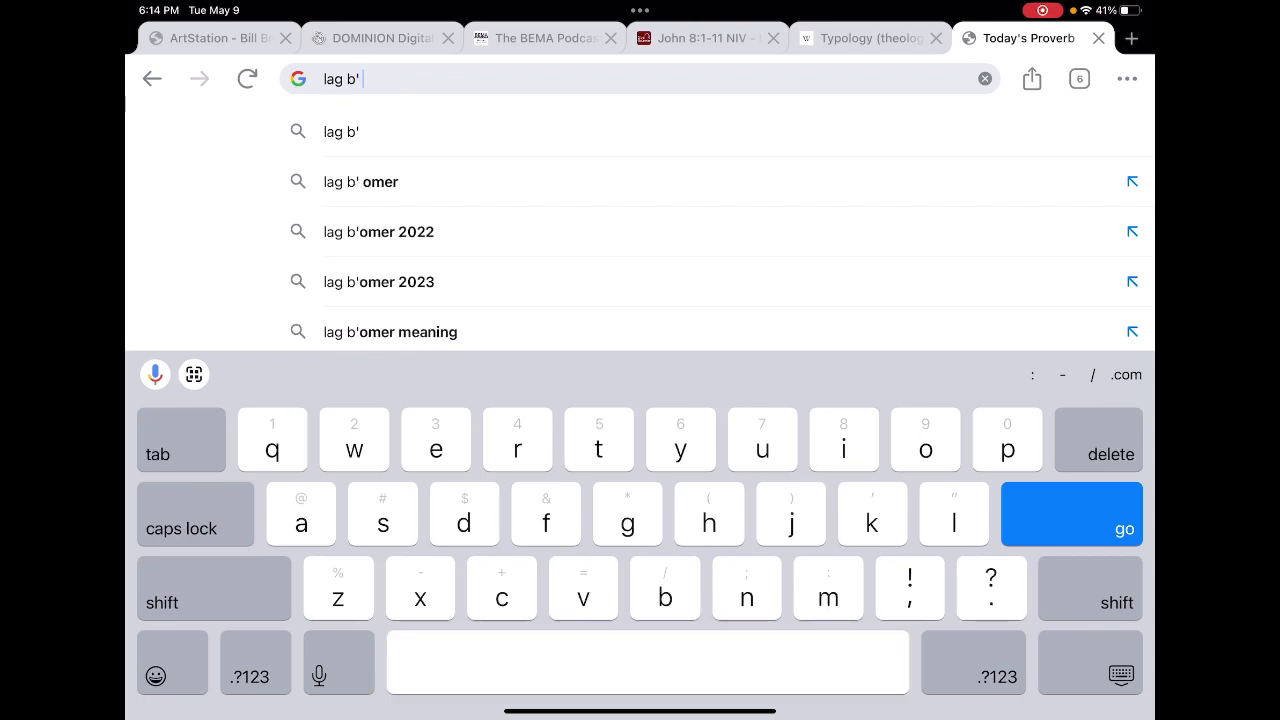
pyautogui.click(360, 181)
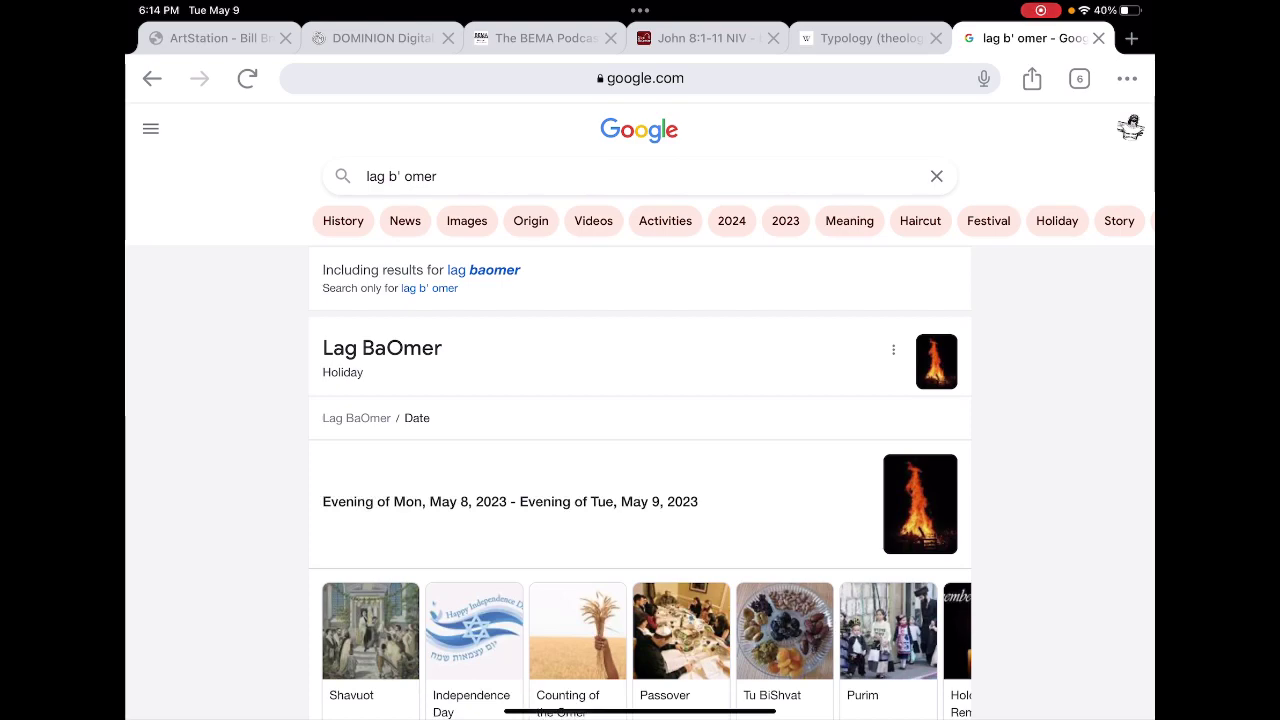
# Open My Jewish Learning's "What Is Lag Ba'omer?" article from the results.
pyautogui.scroll(-4, 640, 450)
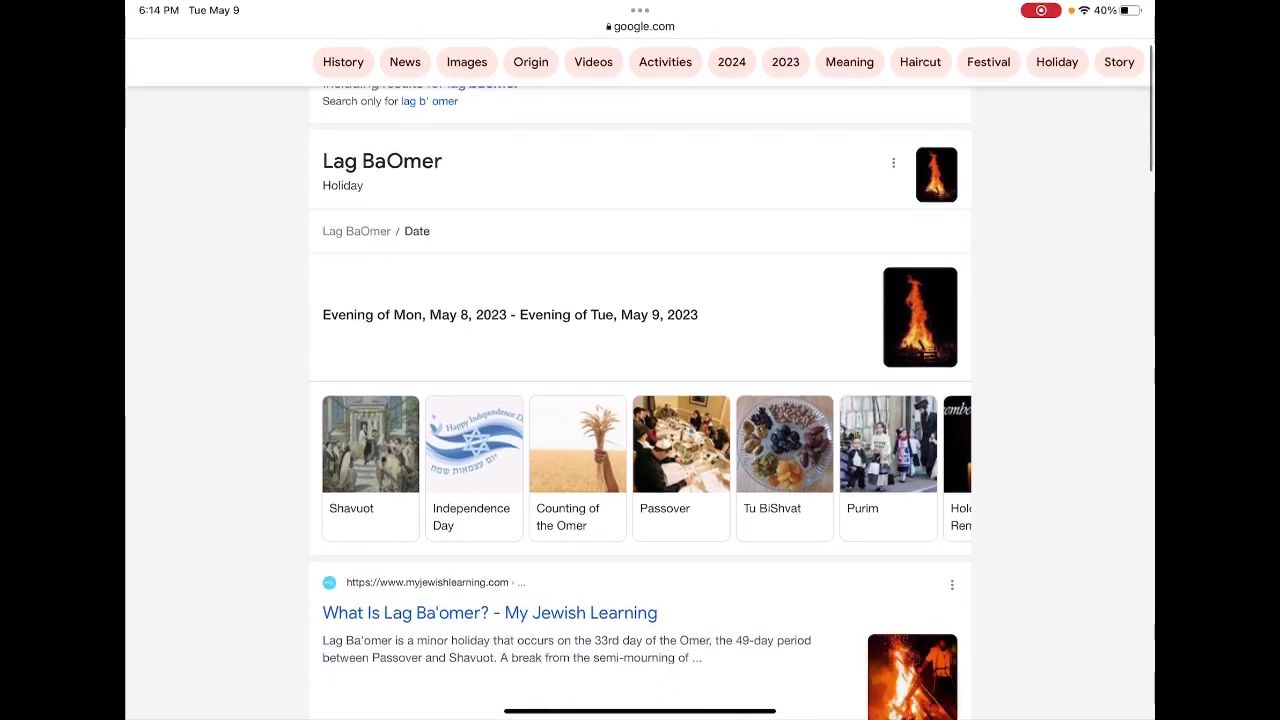
pyautogui.scroll(-2, 640, 400)
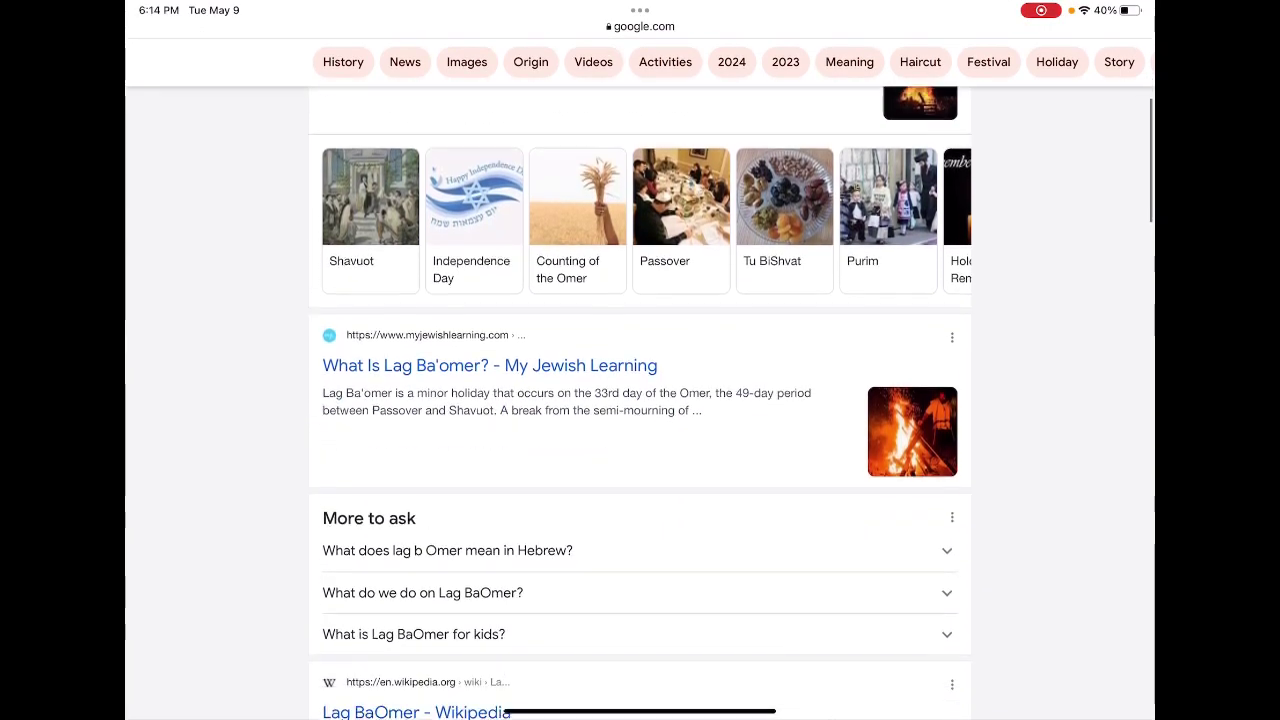
pyautogui.click(489, 348)
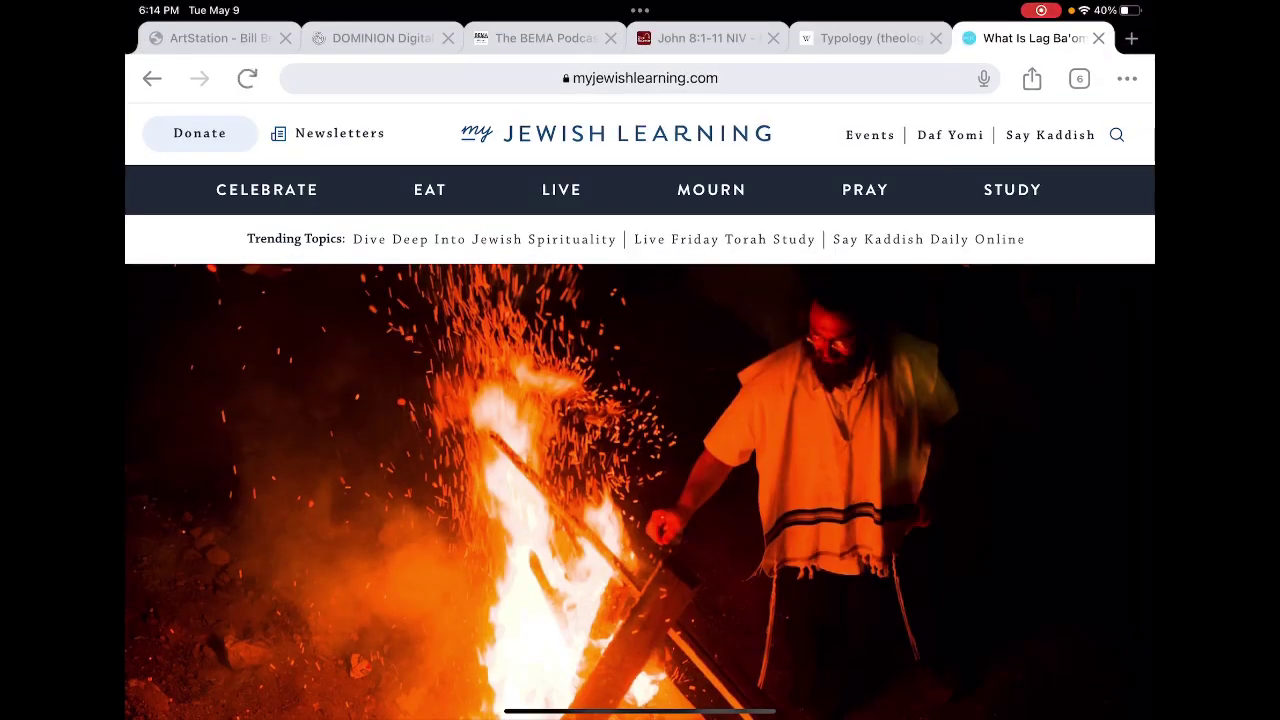
# Close the newsletter popup and scroll to the article's "Why We Celebrate" section.
pyautogui.scroll(-5, 640, 450)
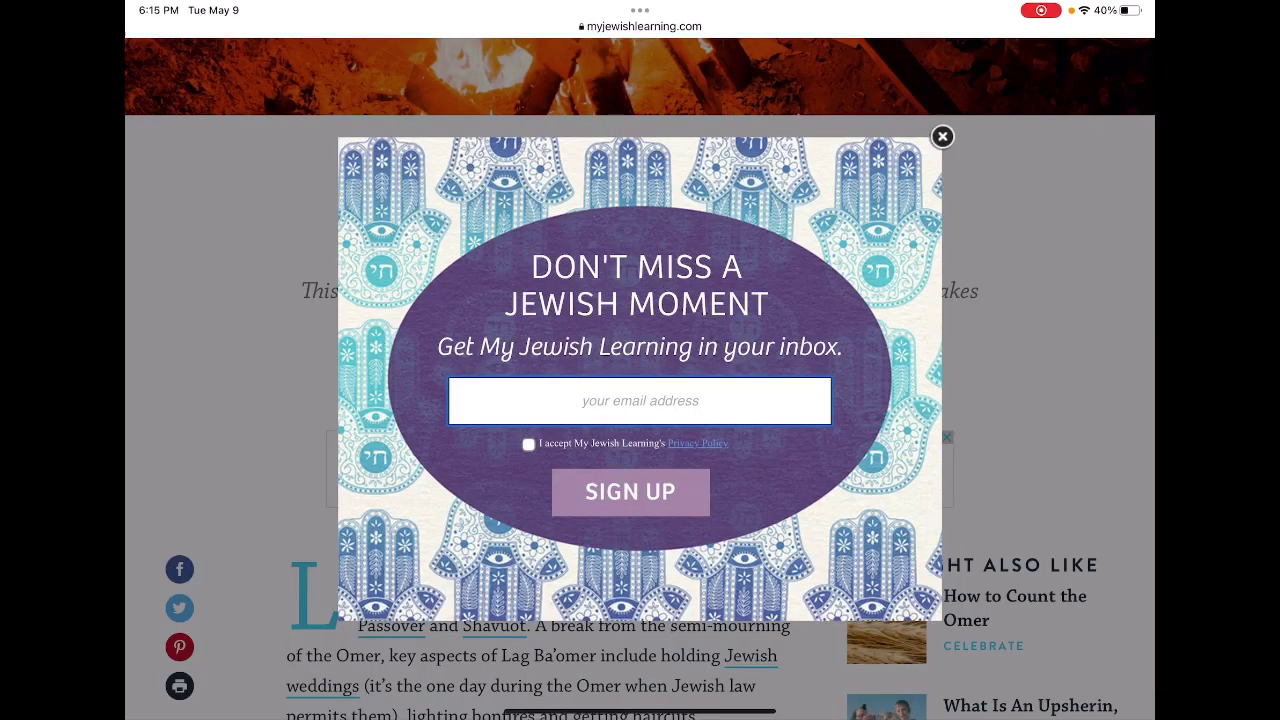
pyautogui.click(942, 136)
pyautogui.scroll(-5, 640, 400)
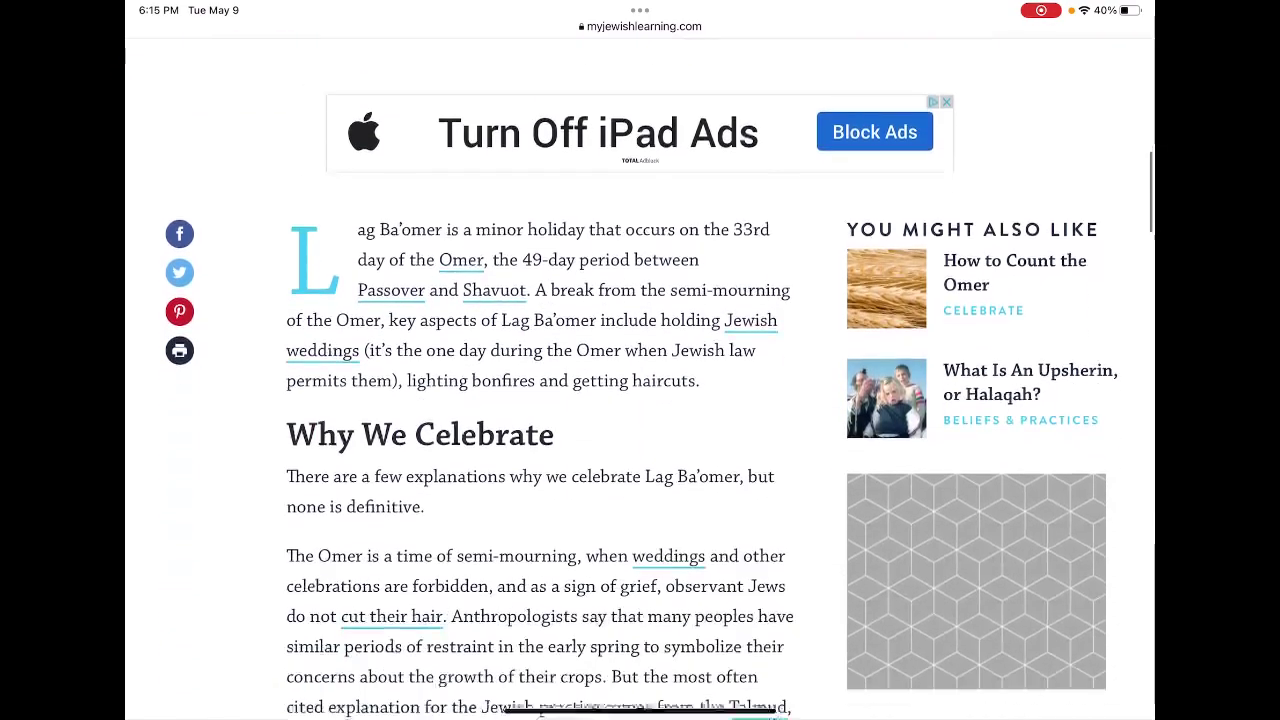